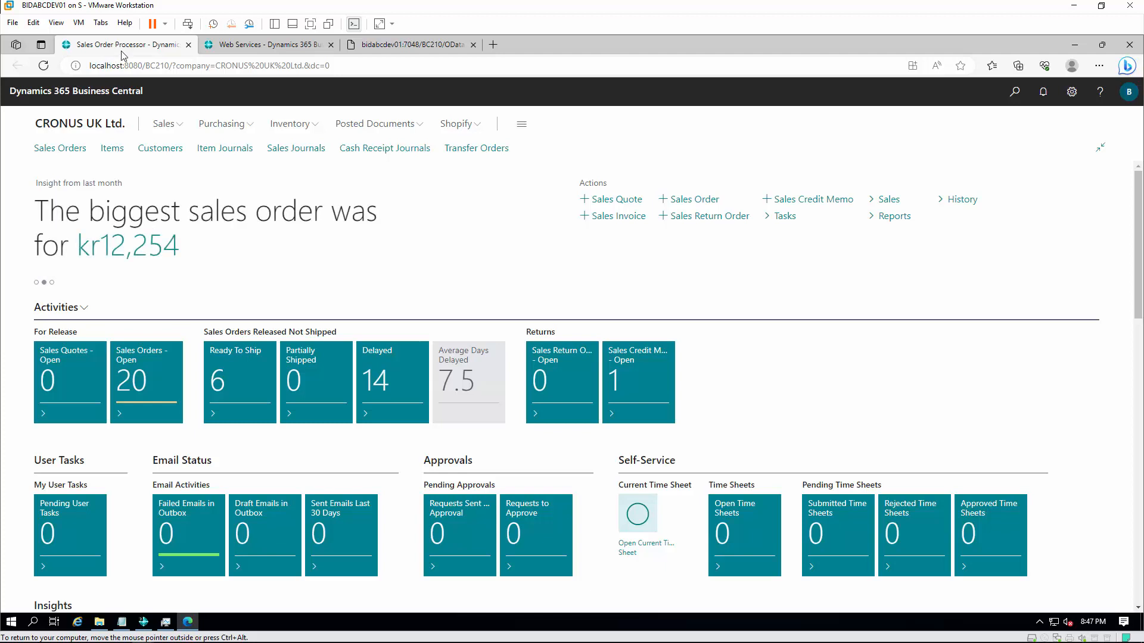
# Step: Review the published web services list and the OData page open in the browser
pyautogui.click(271, 46)
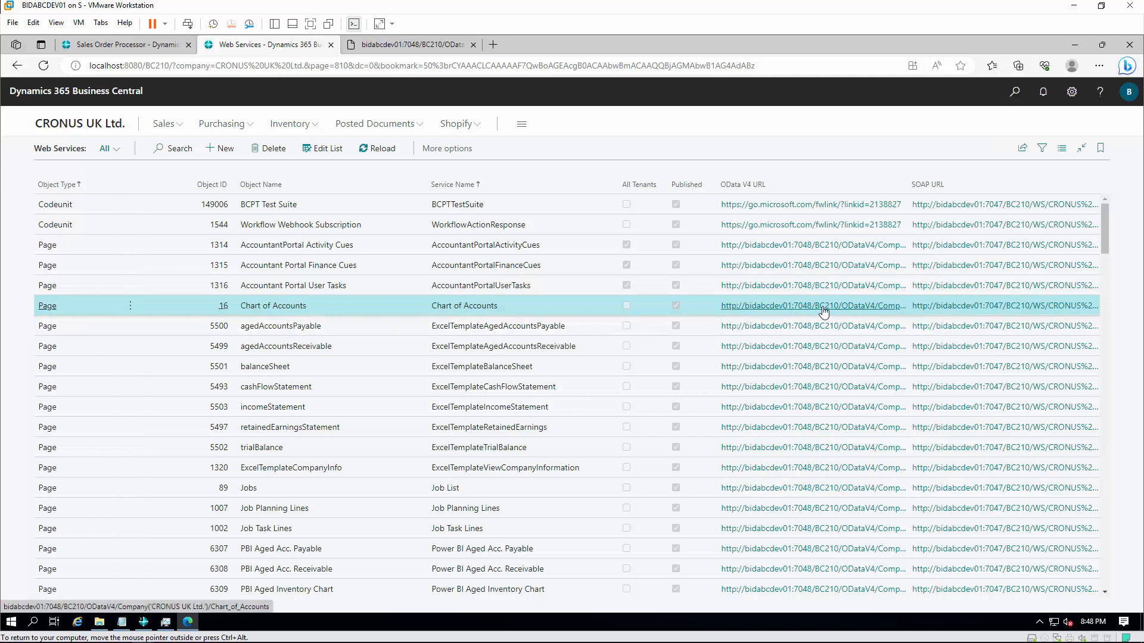
pyautogui.click(415, 46)
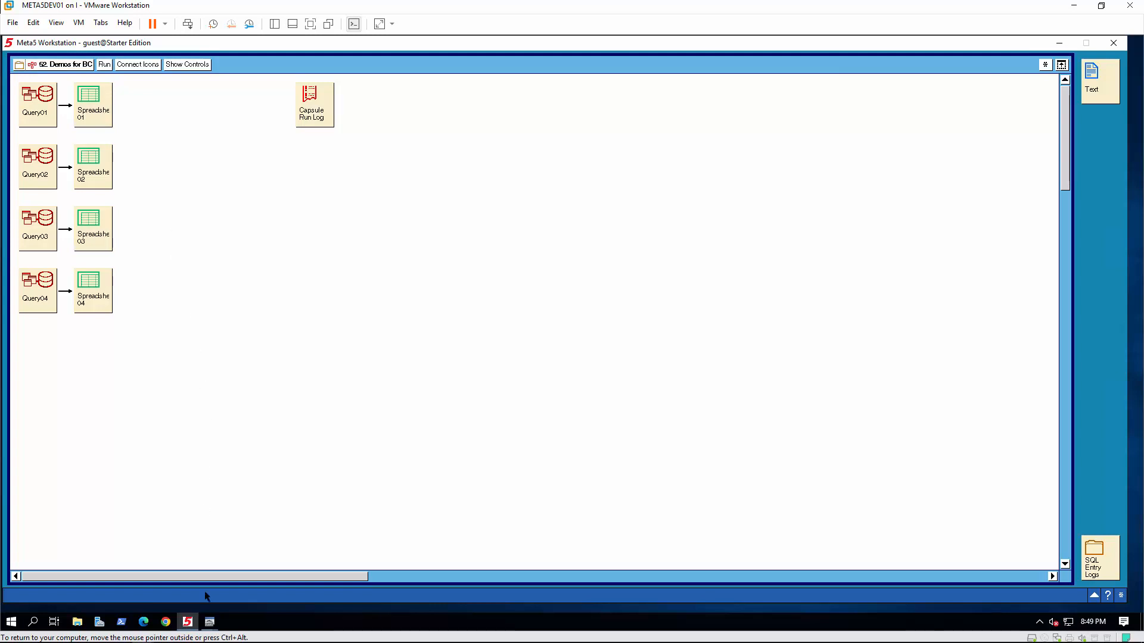
# Step: Review the D36532 system data source and its CData Business Central driver configuration, and return to the Meta5 capsule
pyautogui.click(209, 621)
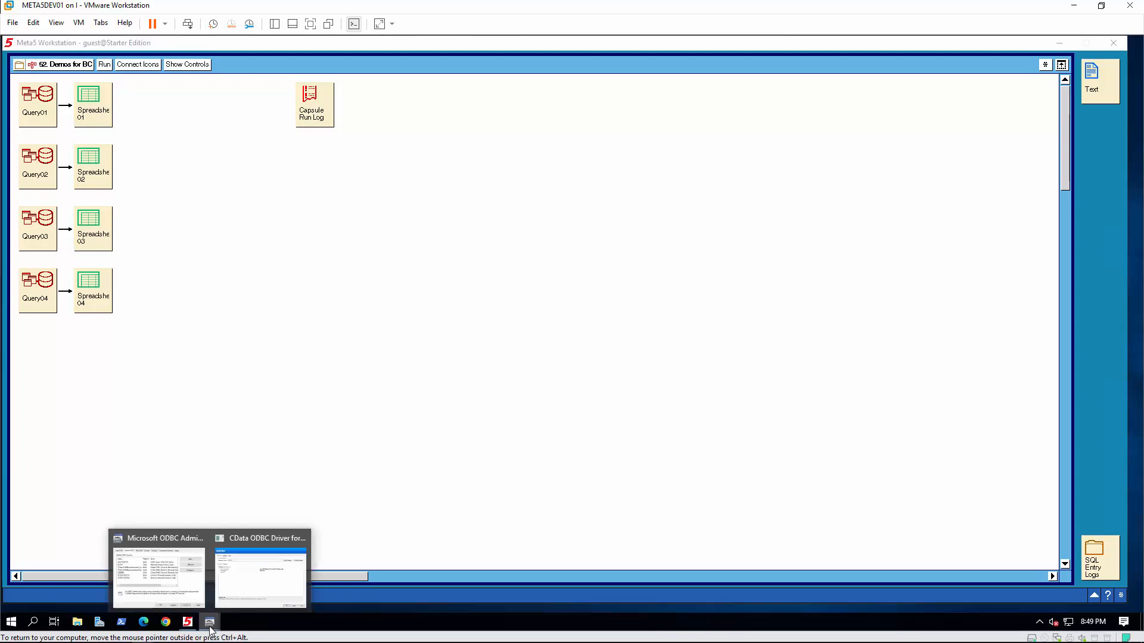
pyautogui.click(195, 596)
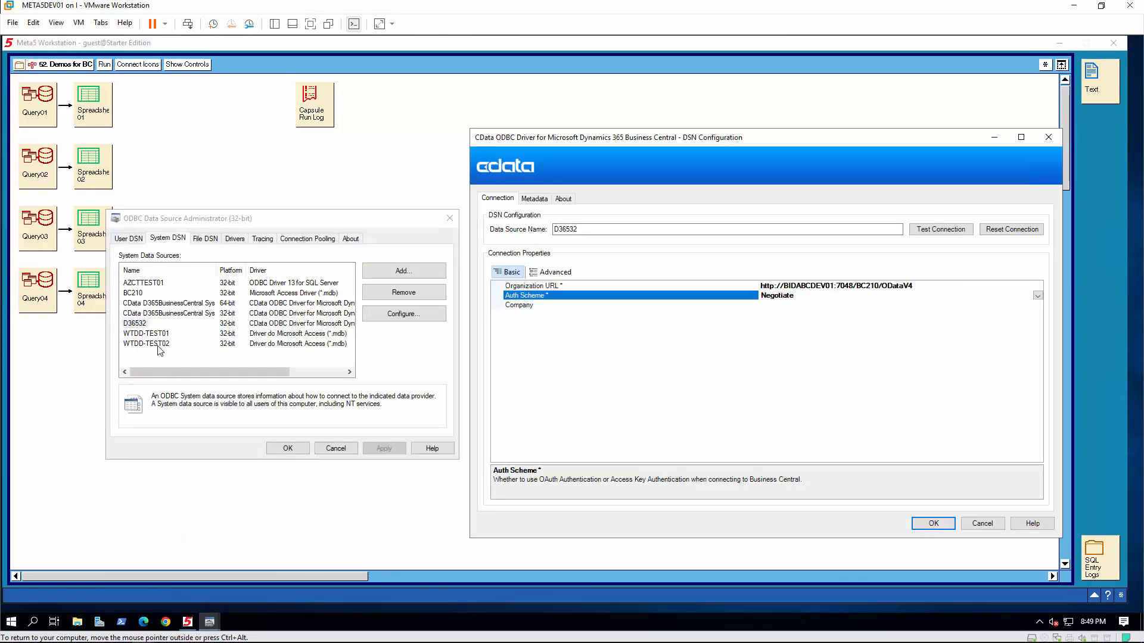
pyautogui.click(140, 326)
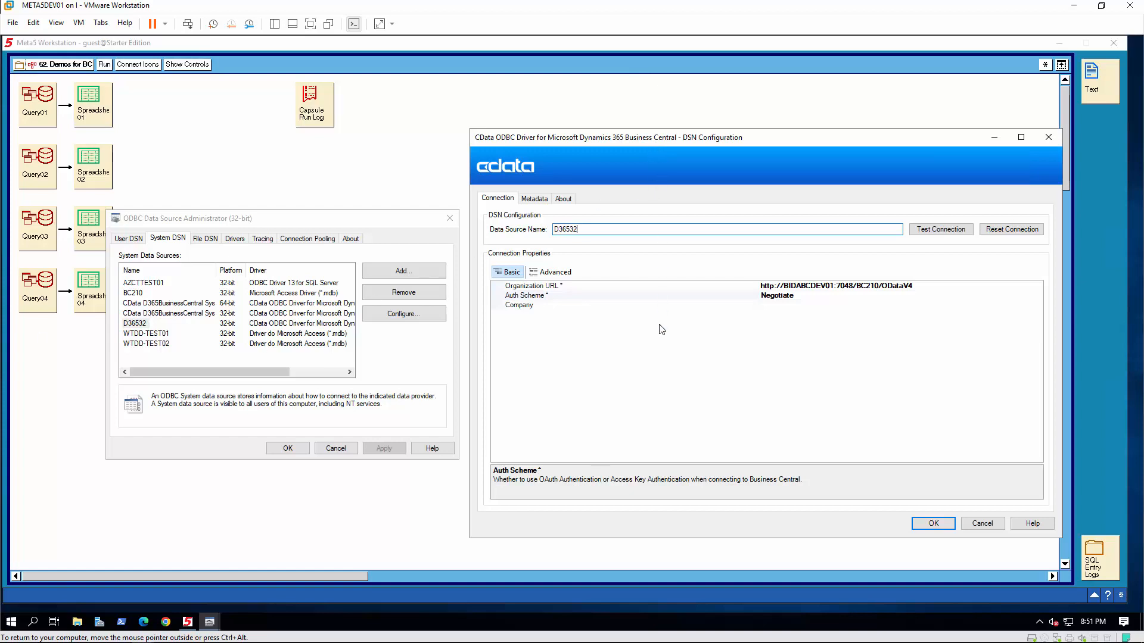
pyautogui.click(216, 167)
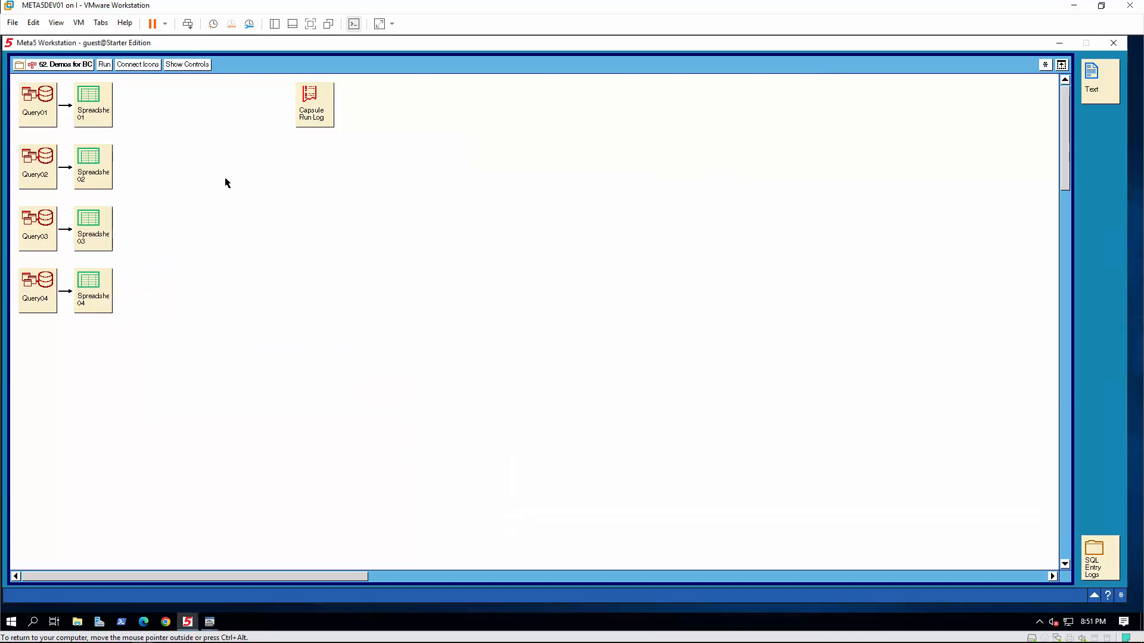
# Step: Check the gateway and database name in the other data options of the Query01 icon, and close the options
pyautogui.click(42, 107)
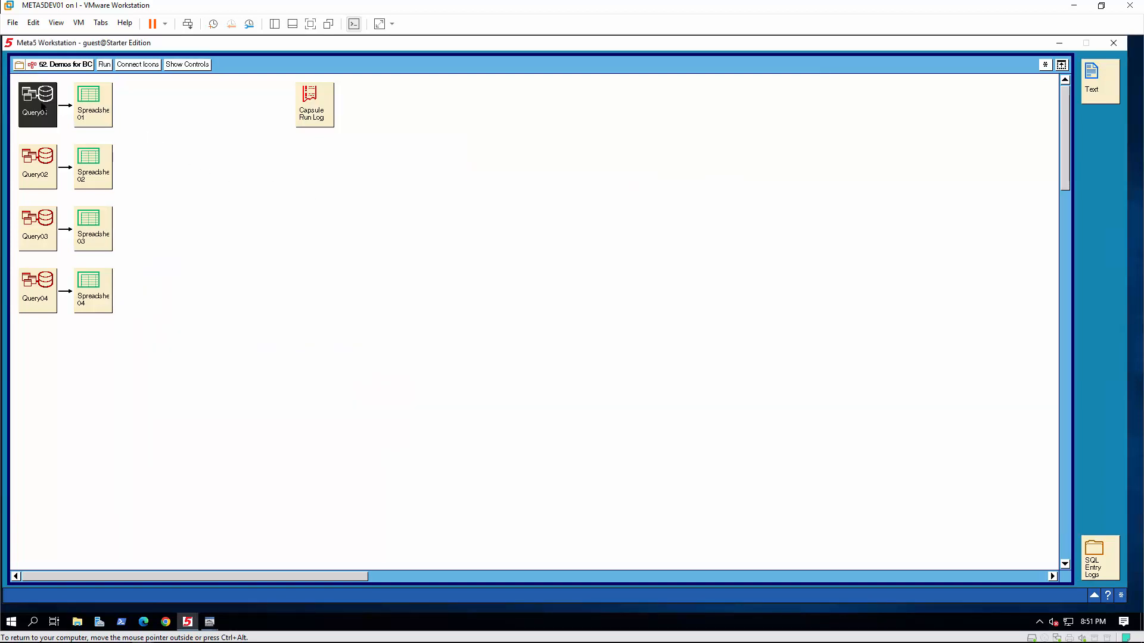
pyautogui.click(43, 107)
pyautogui.click(45, 124)
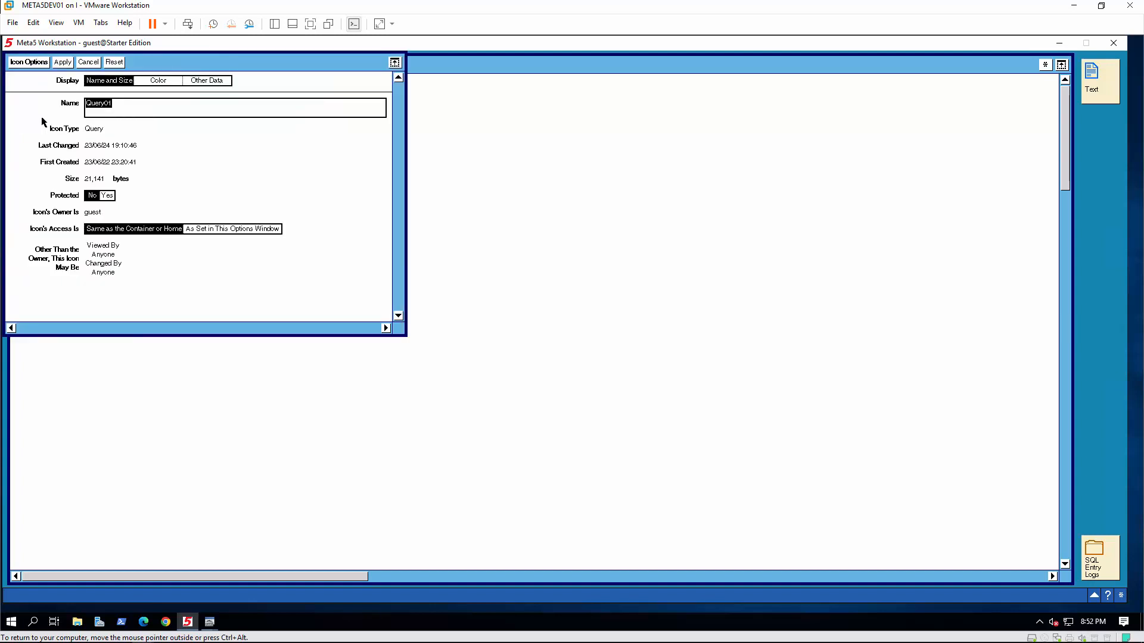
pyautogui.click(207, 82)
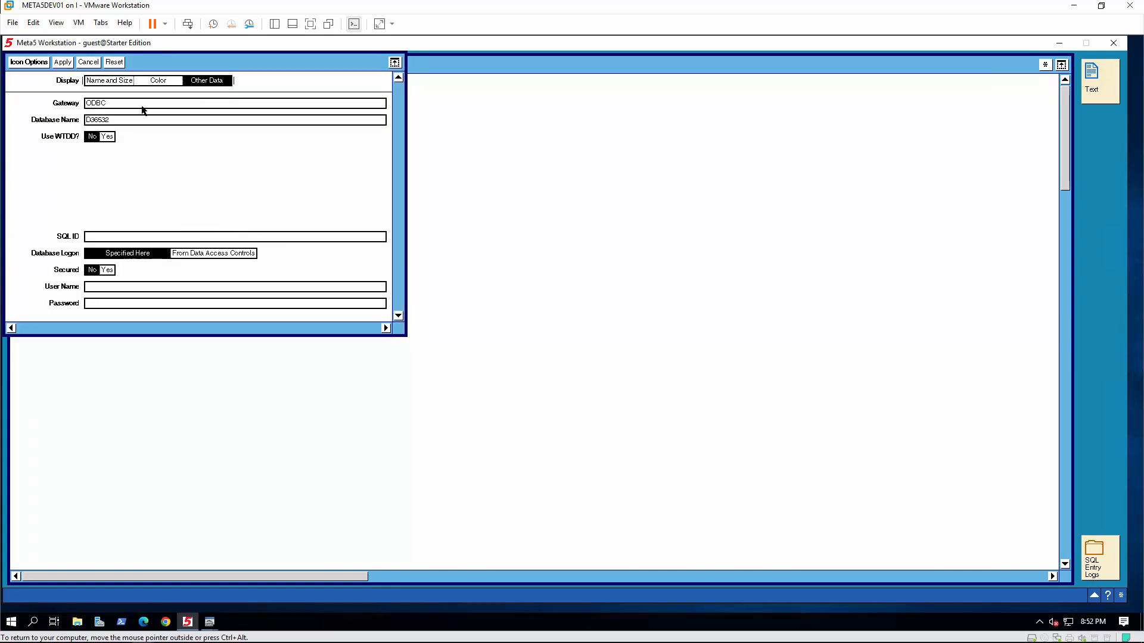
pyautogui.click(106, 124)
pyautogui.click(30, 62)
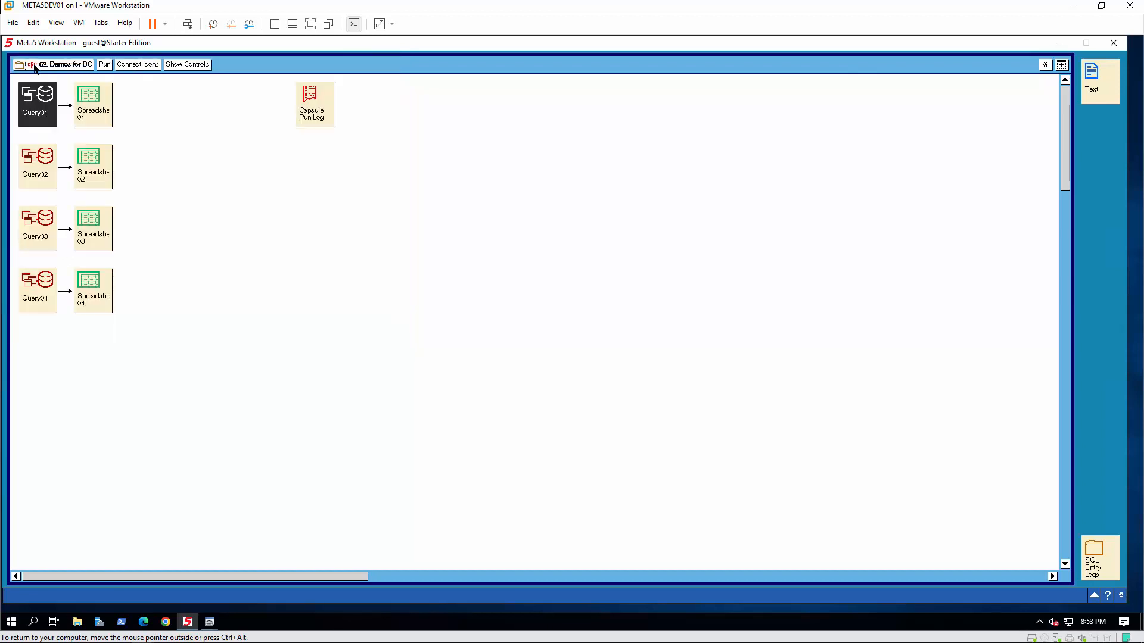
# Step: Open Query01 with its query controls and clear the existing query
pyautogui.doubleClick(37, 102)
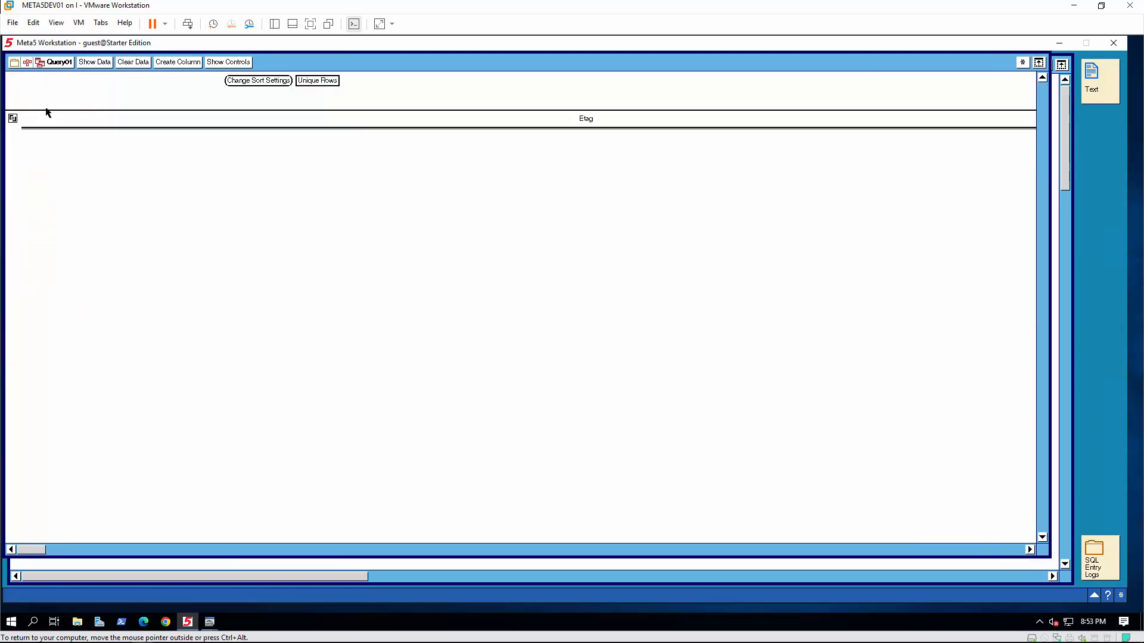
pyautogui.click(230, 63)
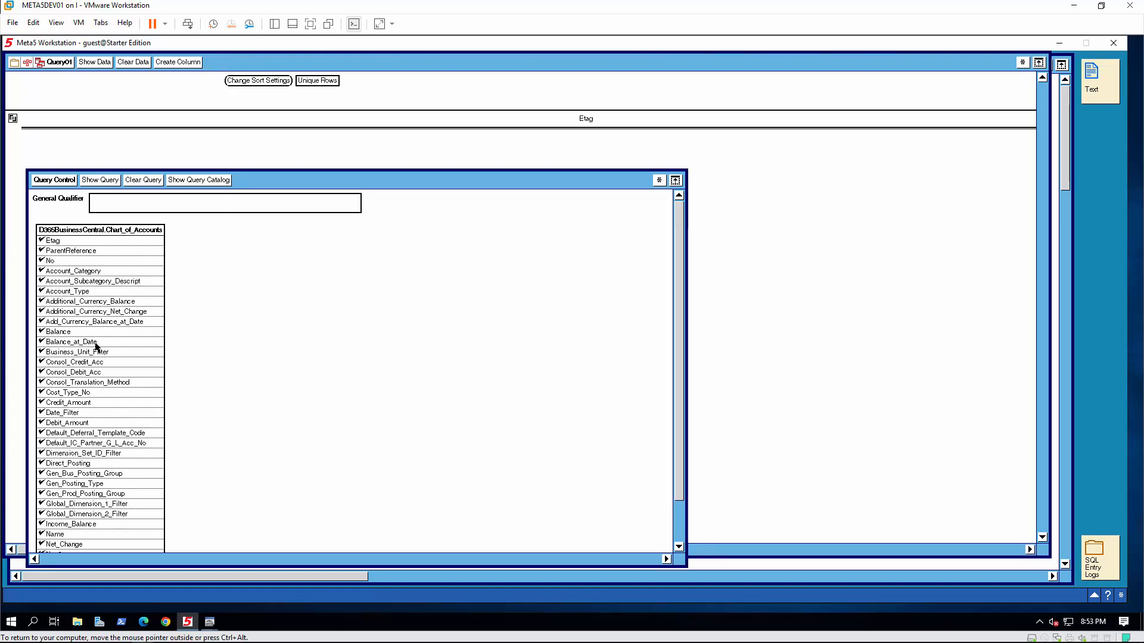
pyautogui.click(139, 180)
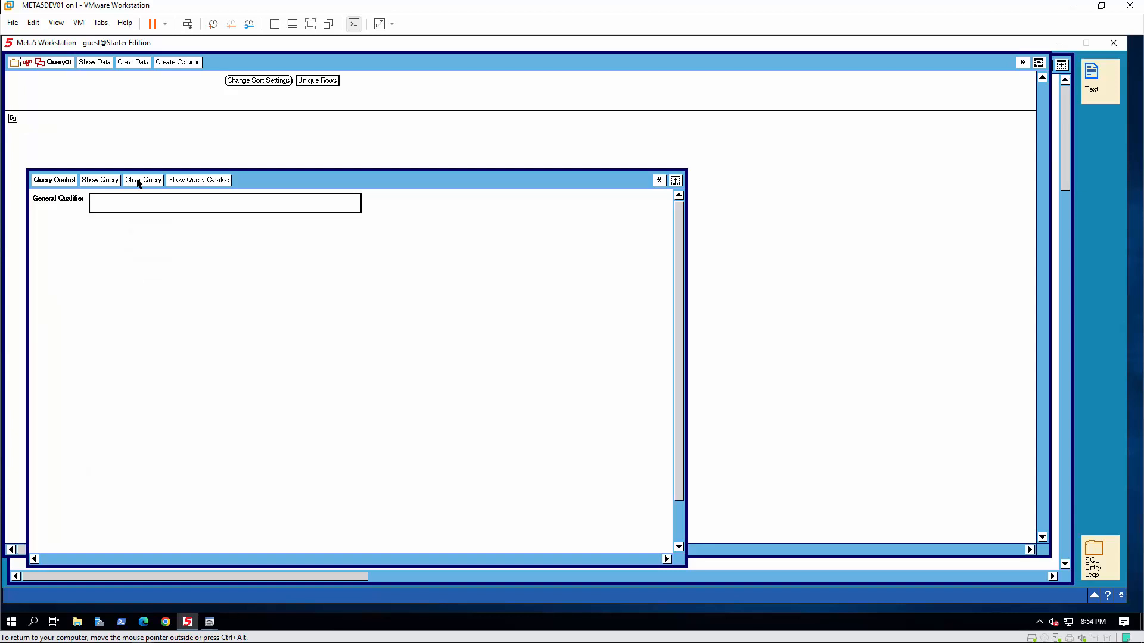
# Step: Select the Chart_of_Accounts table in the D365BusinessCentral DBA catalog and show its columns in the user catalog
pyautogui.click(208, 180)
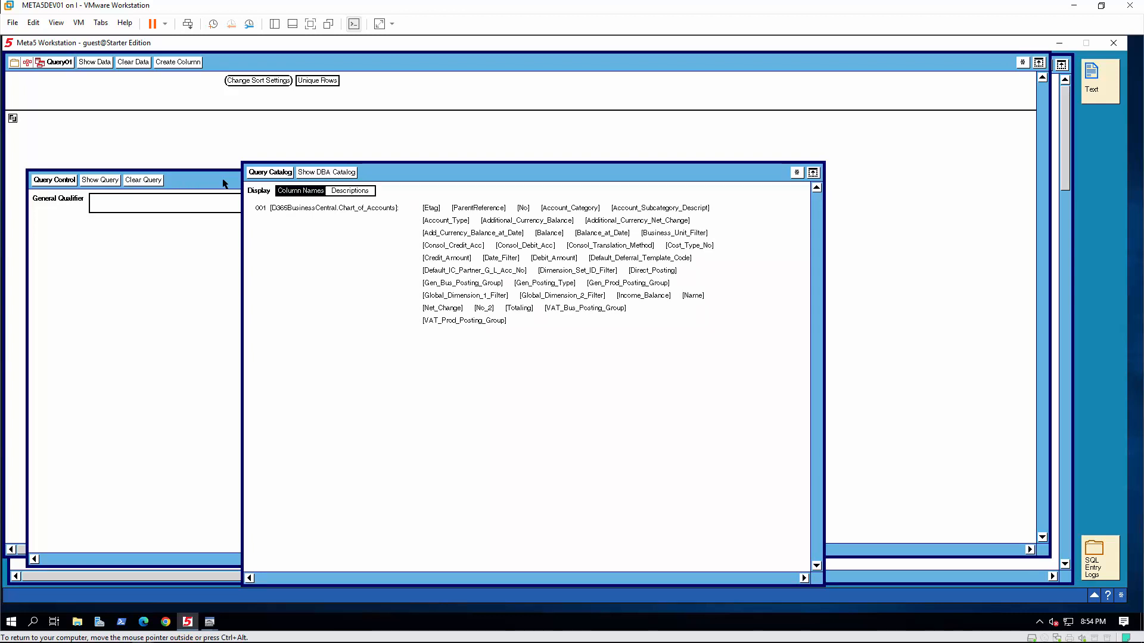
pyautogui.click(322, 173)
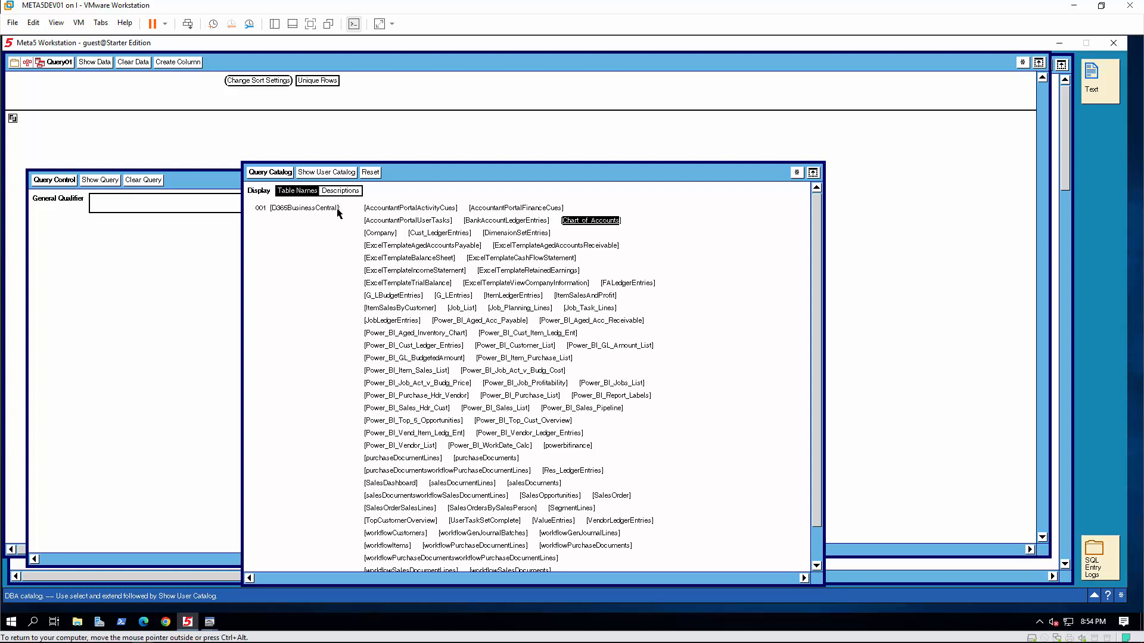
pyautogui.click(312, 208)
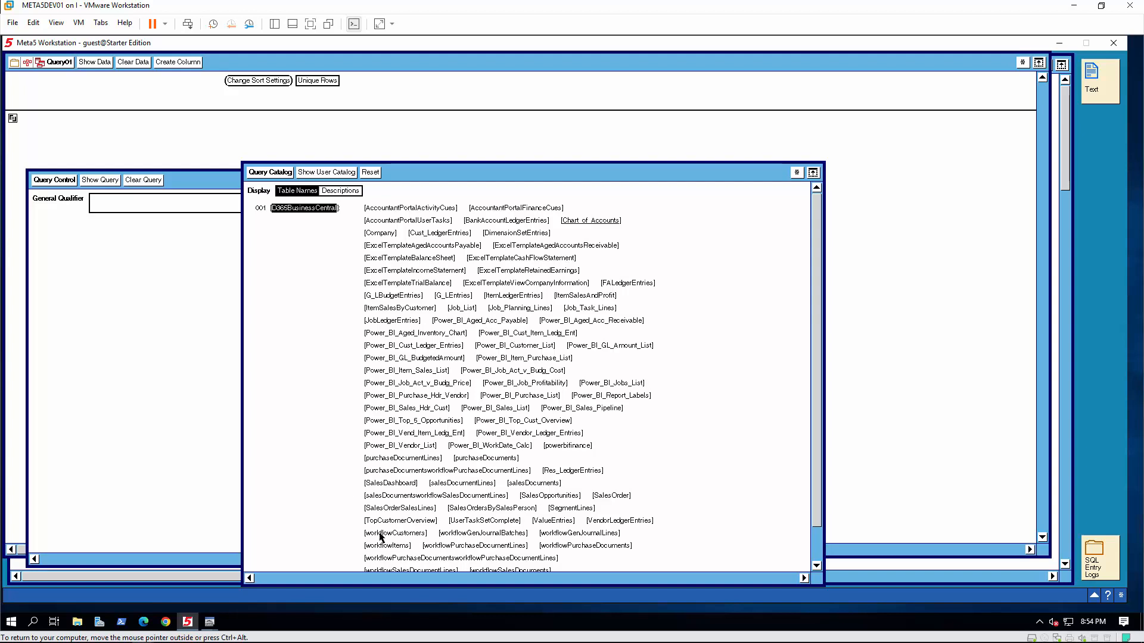
pyautogui.moveTo(816, 487); pyautogui.dragTo(814, 539)
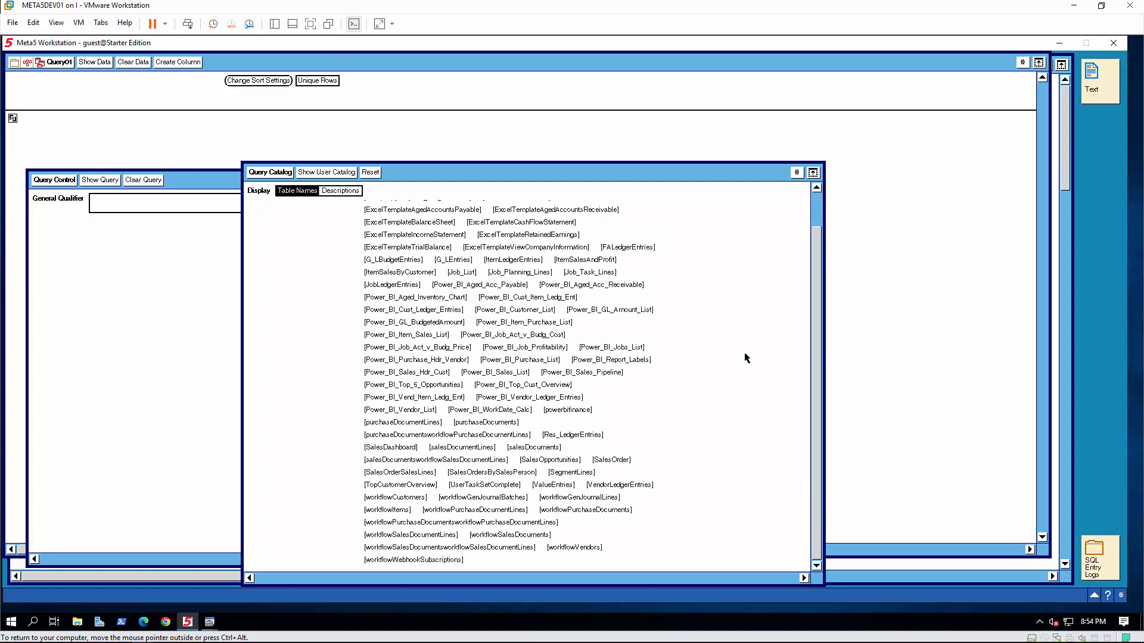
pyautogui.moveTo(814, 462); pyautogui.dragTo(816, 321)
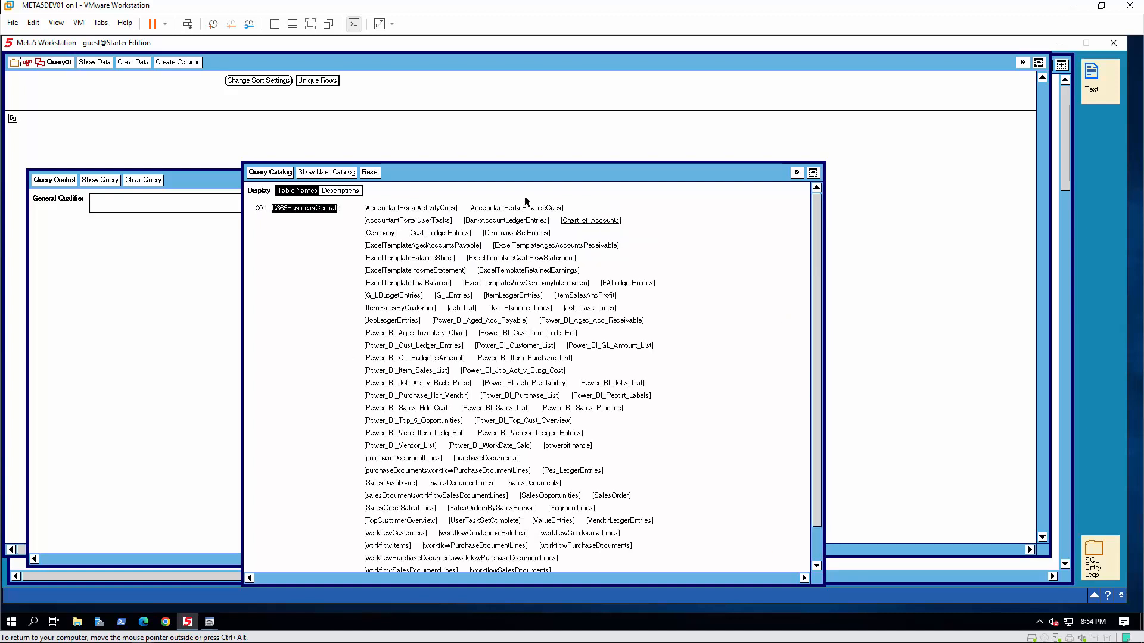
pyautogui.click(587, 222)
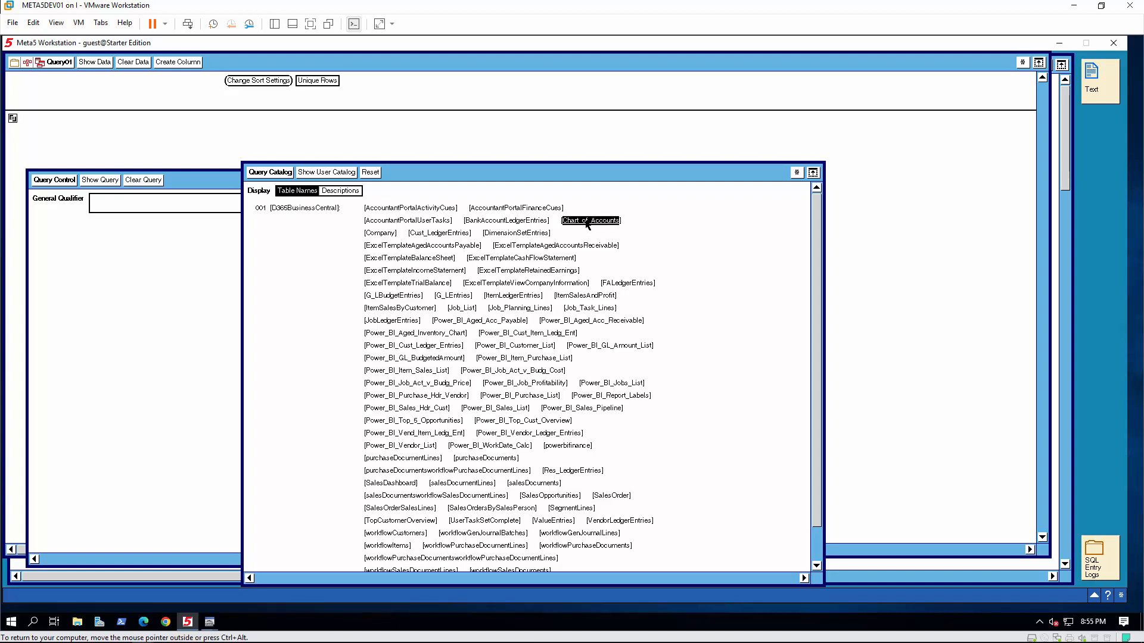
pyautogui.click(338, 175)
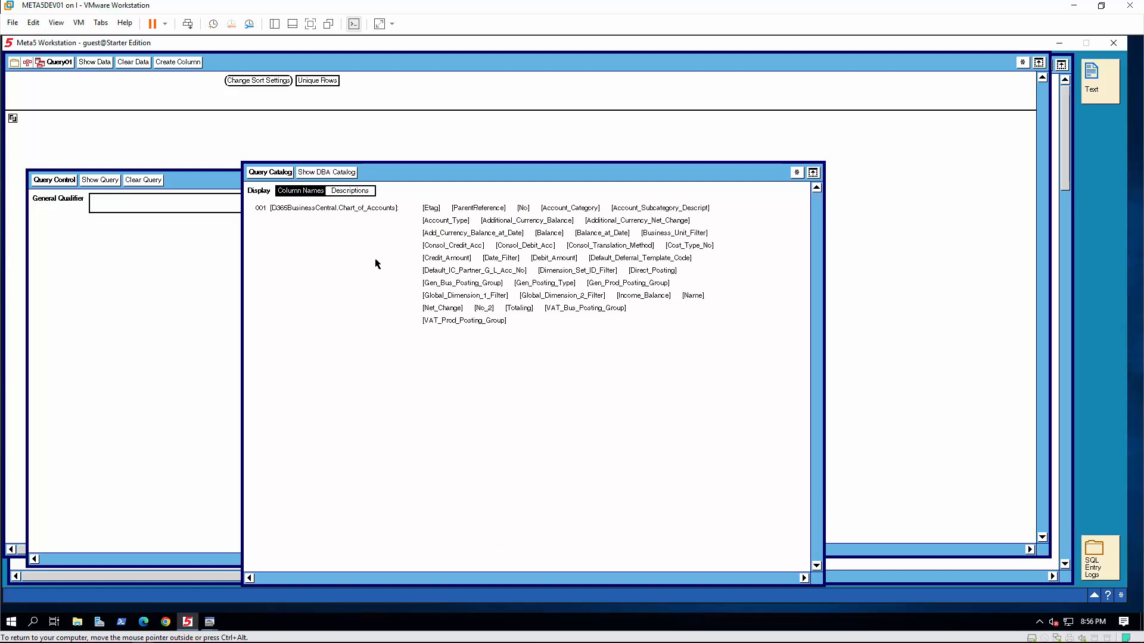
# Step: Add the whole D365BusinessCentral.Chart_of_Accounts table with all its columns to Query01 and close the query catalog
pyautogui.click(344, 211)
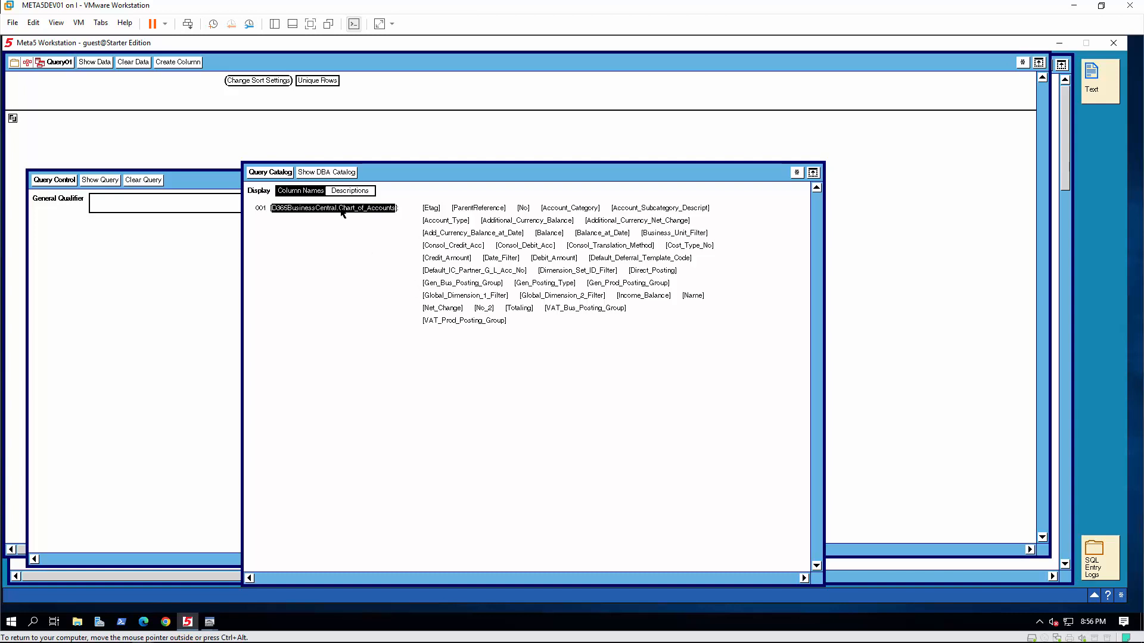
pyautogui.moveTo(343, 213); pyautogui.dragTo(165, 143)
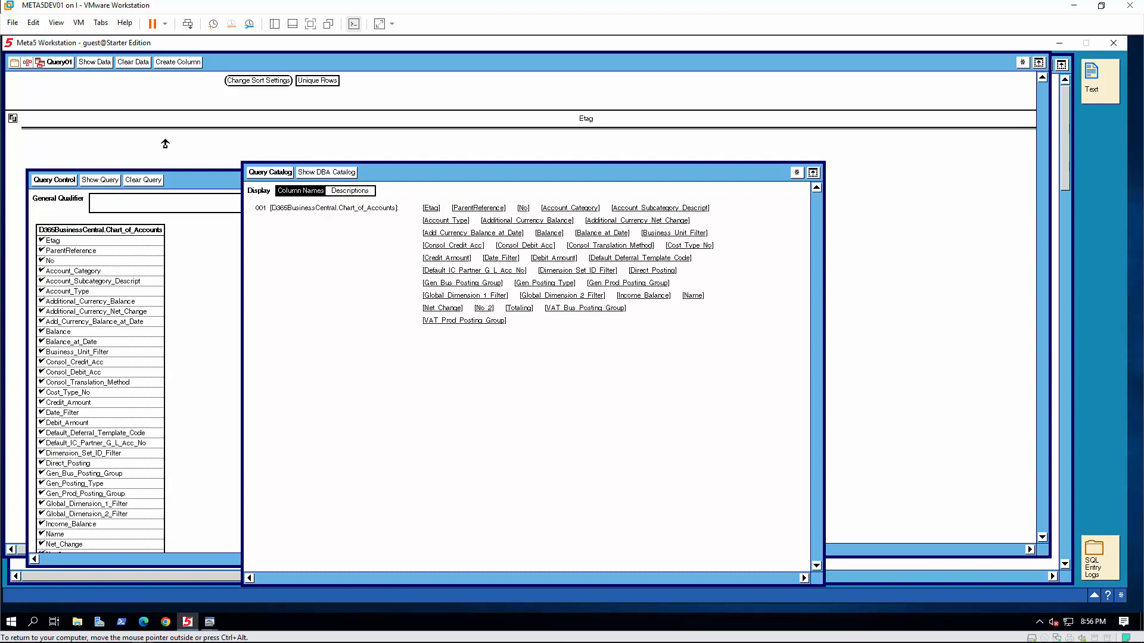
pyautogui.click(281, 174)
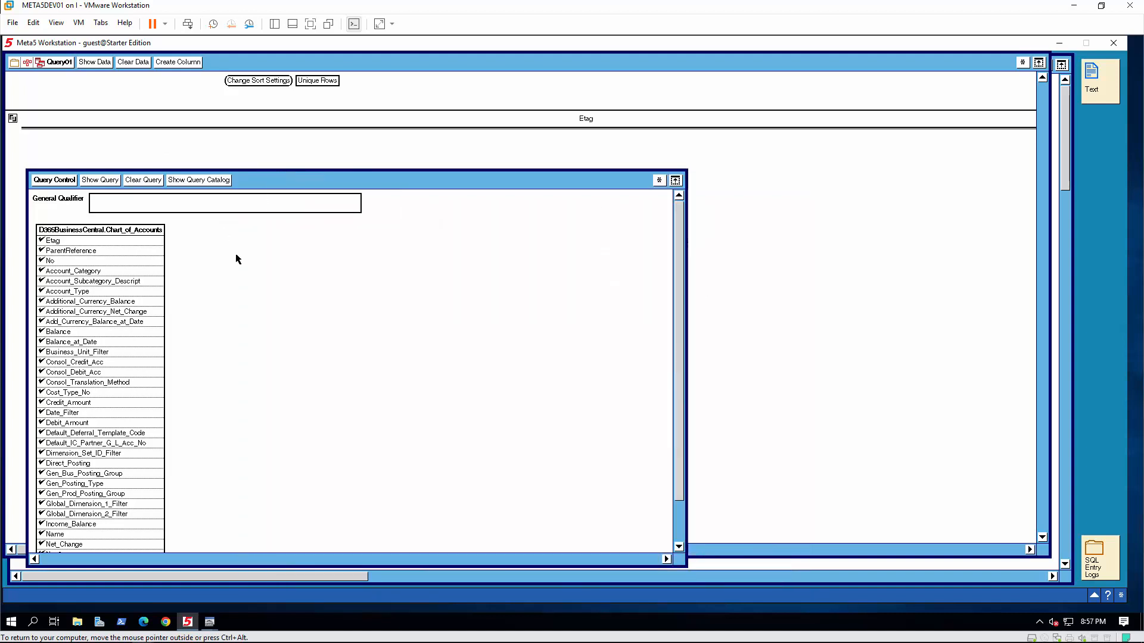
# Step: Open a query log for Query01 and enlarge its window so the generated SQL can be read
pyautogui.click(1021, 68)
pyautogui.click(1034, 89)
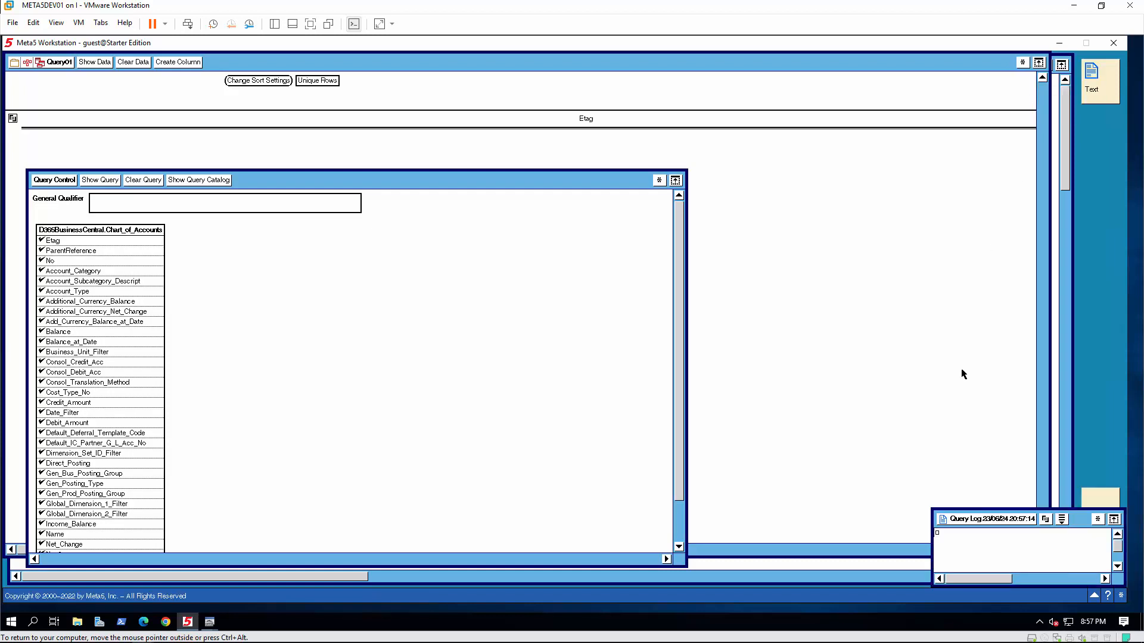
pyautogui.moveTo(932, 510); pyautogui.dragTo(493, 138)
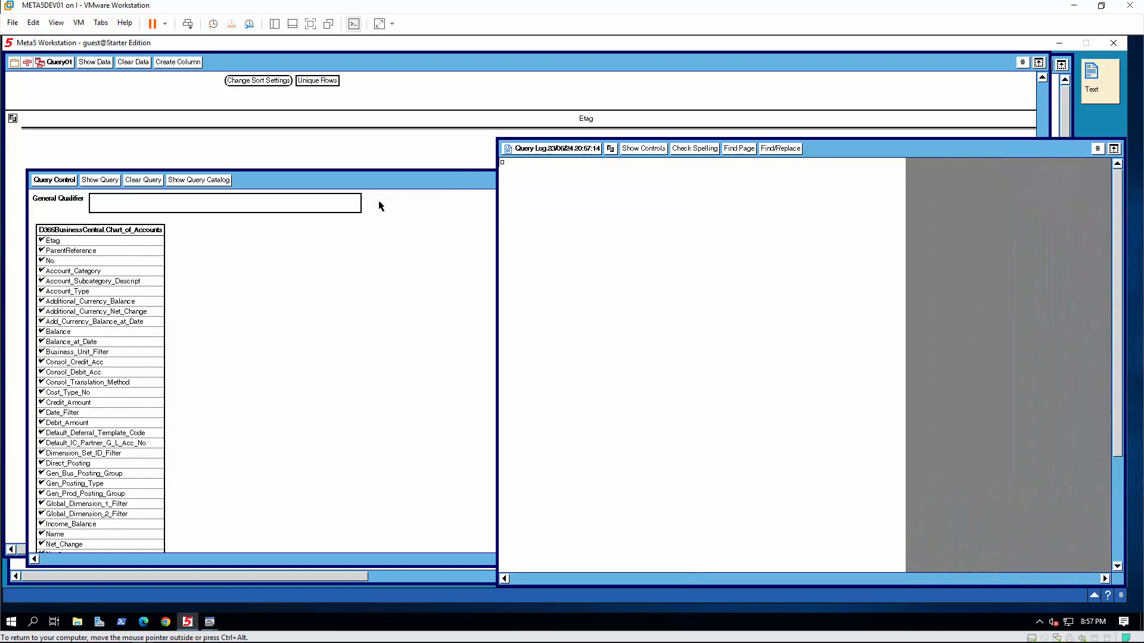
# Step: Run Query01 to retrieve the Chart_of_Accounts data, and close the query log and query control windows
pyautogui.click(96, 64)
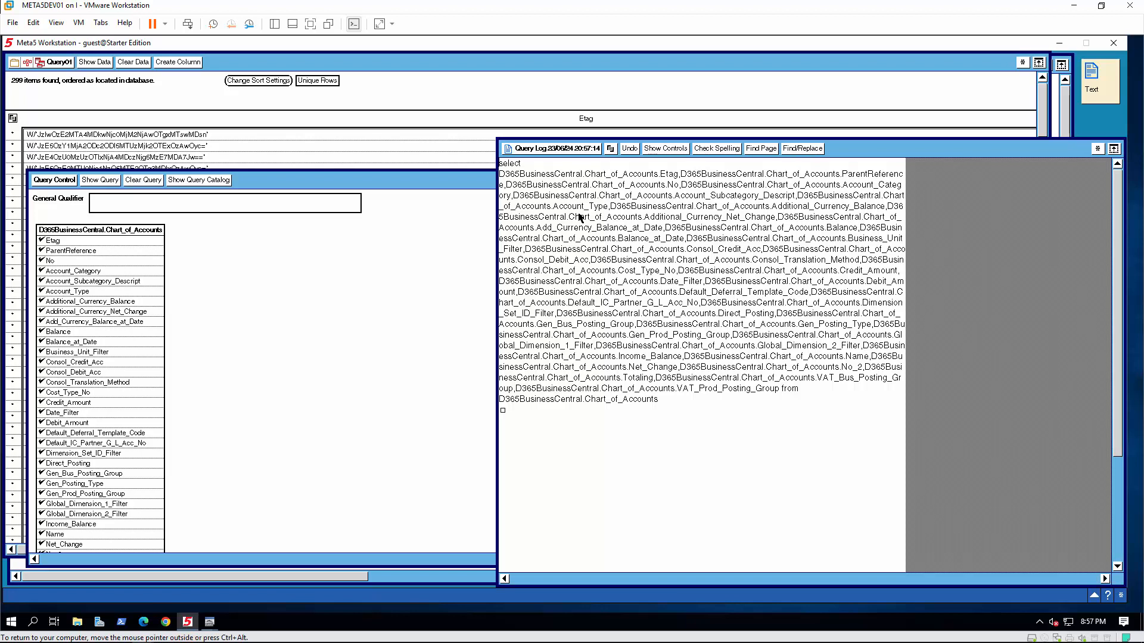
pyautogui.click(559, 149)
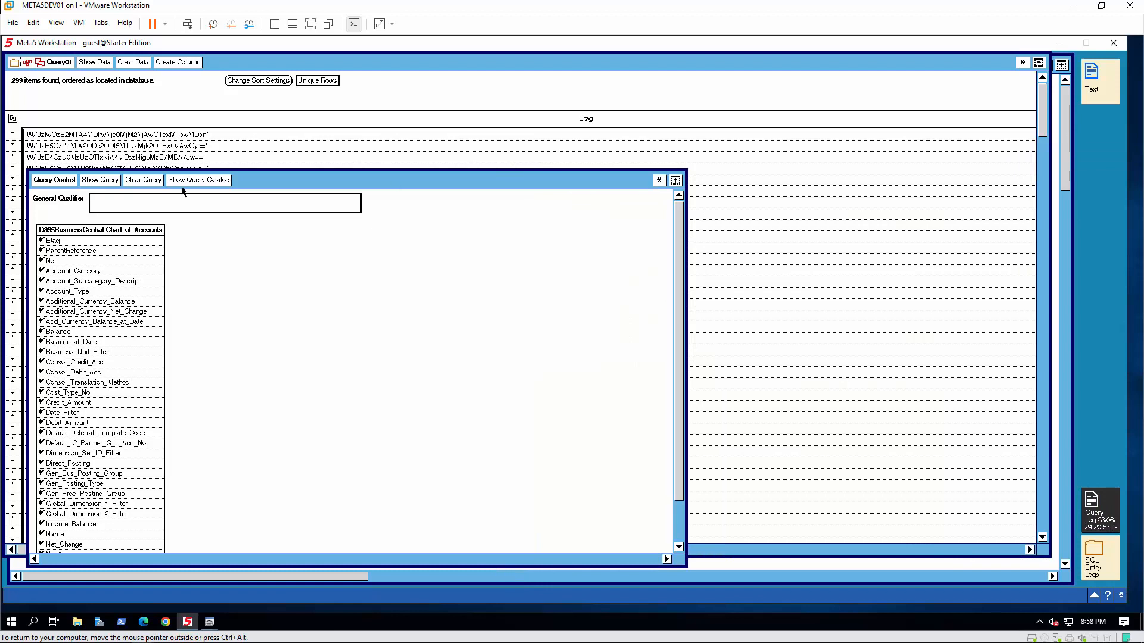
pyautogui.click(64, 180)
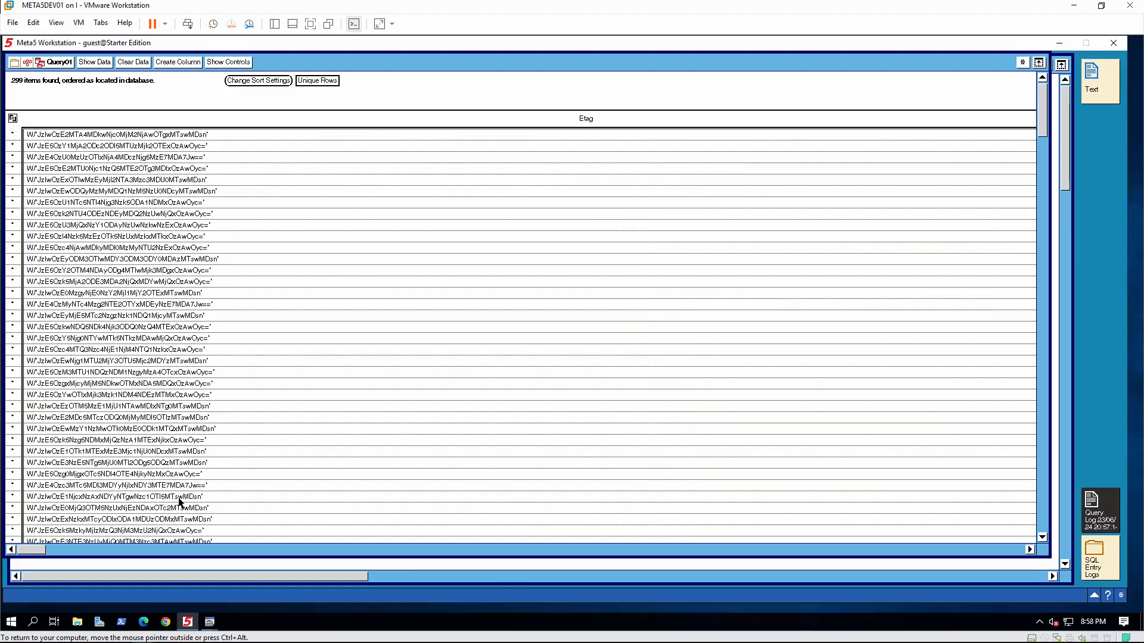
# Step: Examine the returned Chart_of_Accounts data across its columns, from Etag through the balance and credit amounts to Date_Filter
pyautogui.click(994, 550)
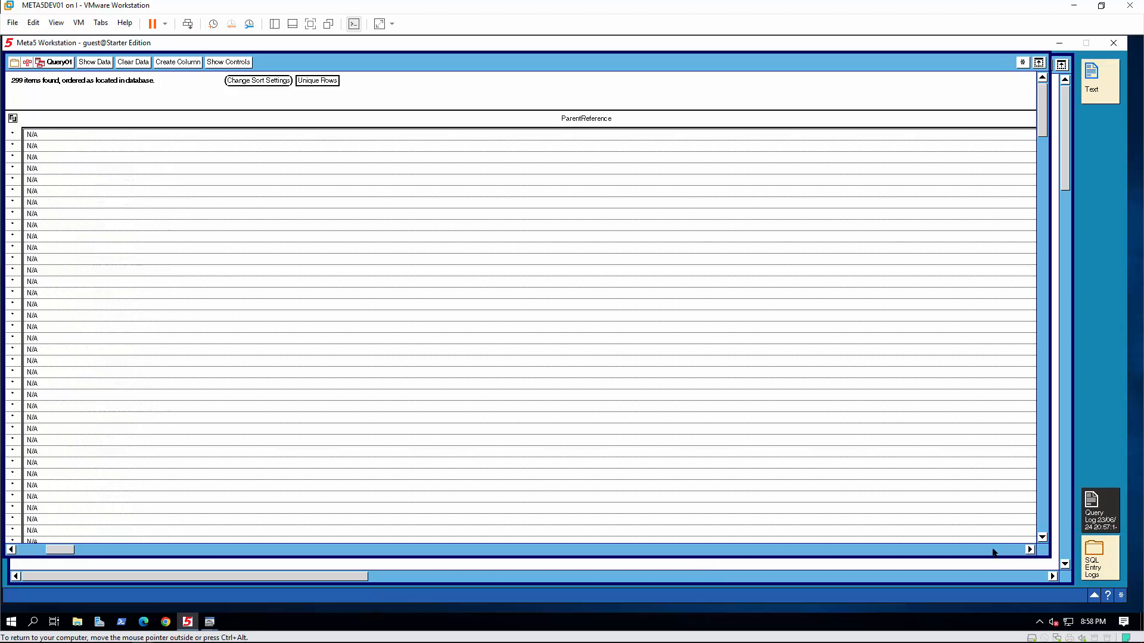
pyautogui.click(993, 551)
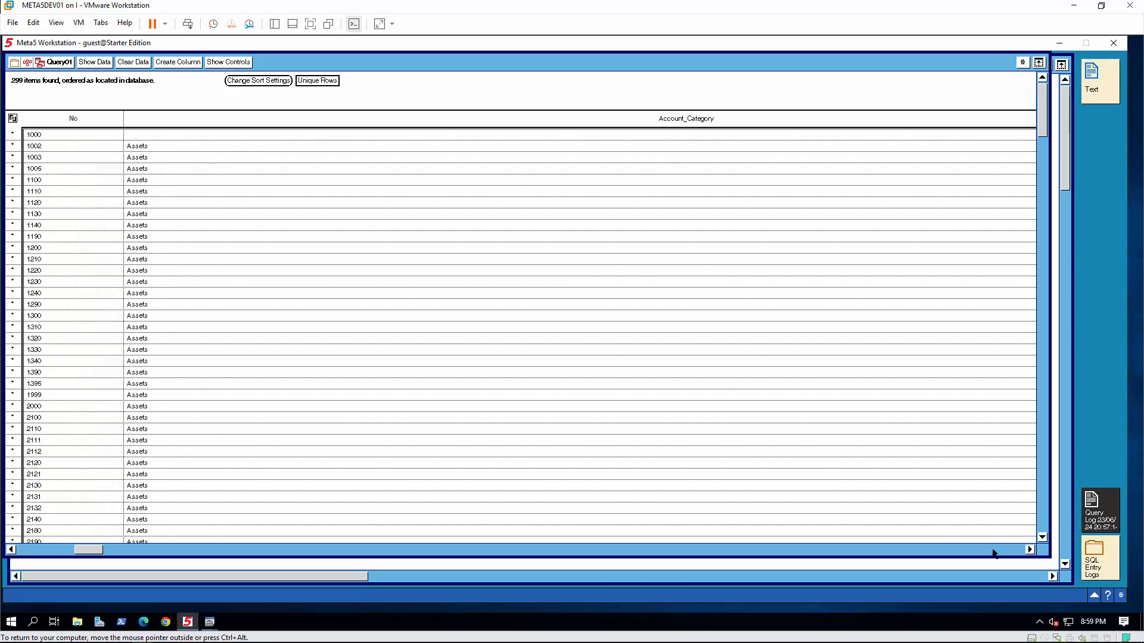
pyautogui.click(993, 550)
pyautogui.click(993, 551)
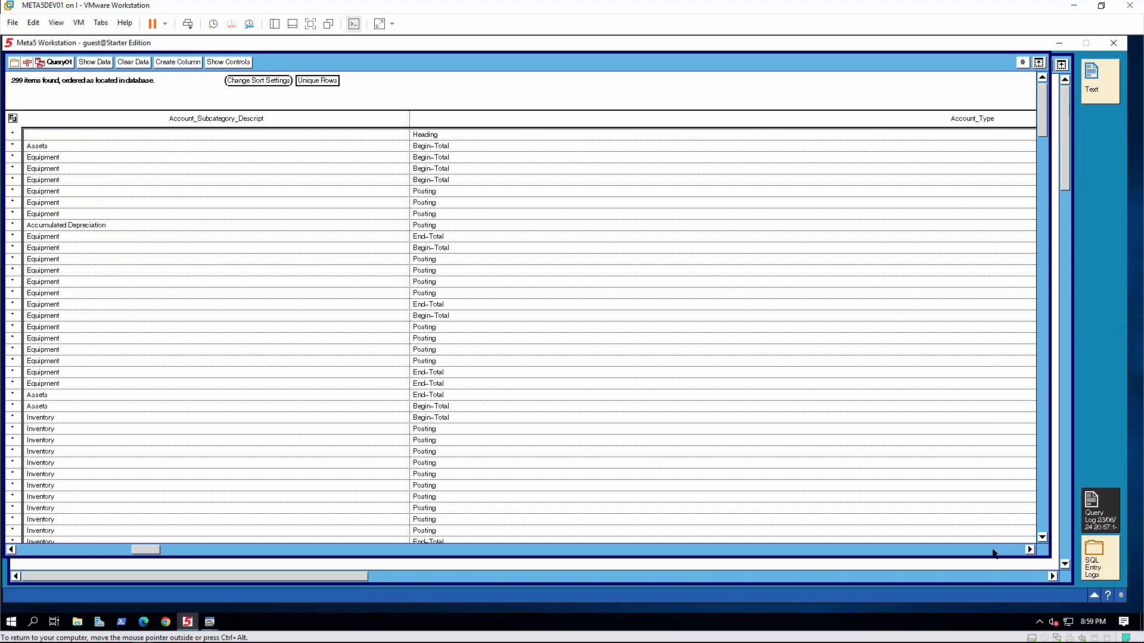
pyautogui.click(993, 550)
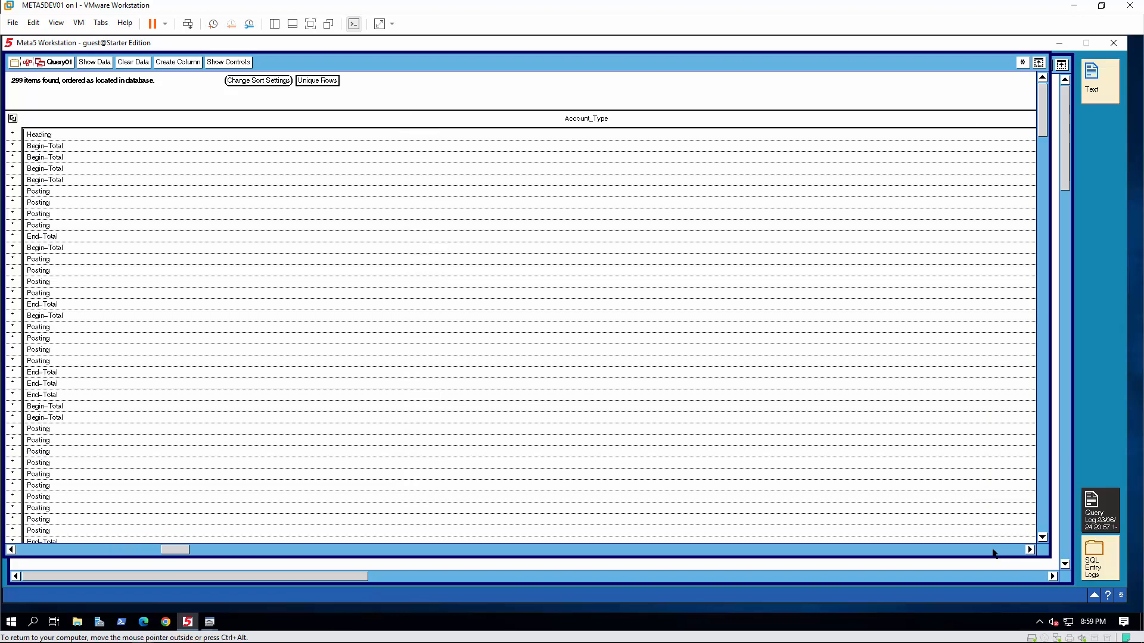
pyautogui.click(993, 550)
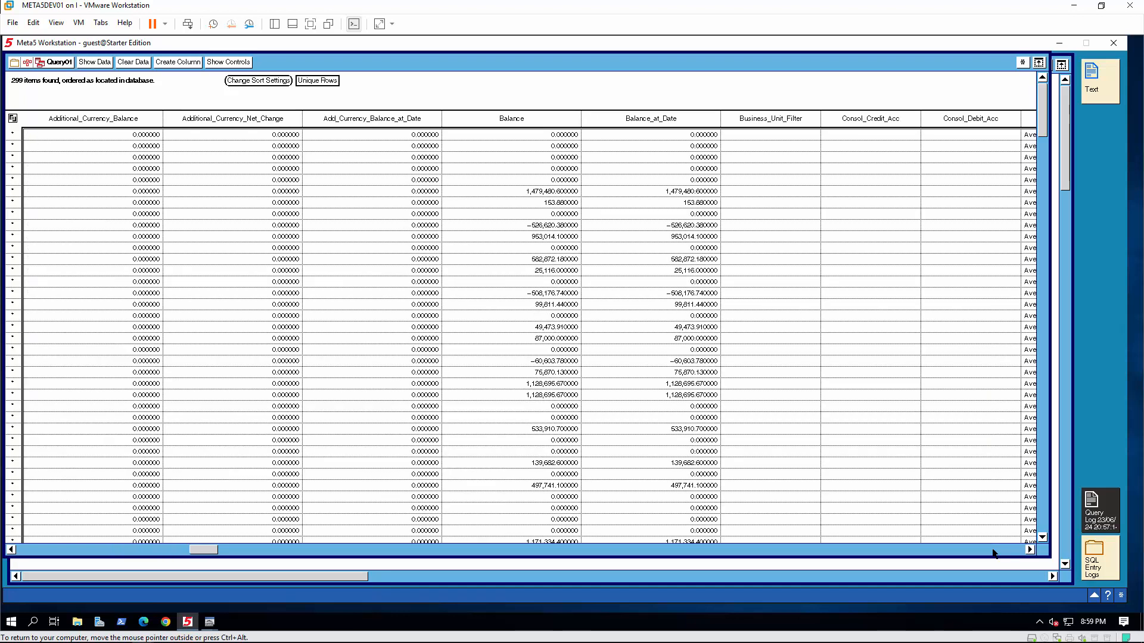
pyautogui.click(993, 551)
pyautogui.click(993, 550)
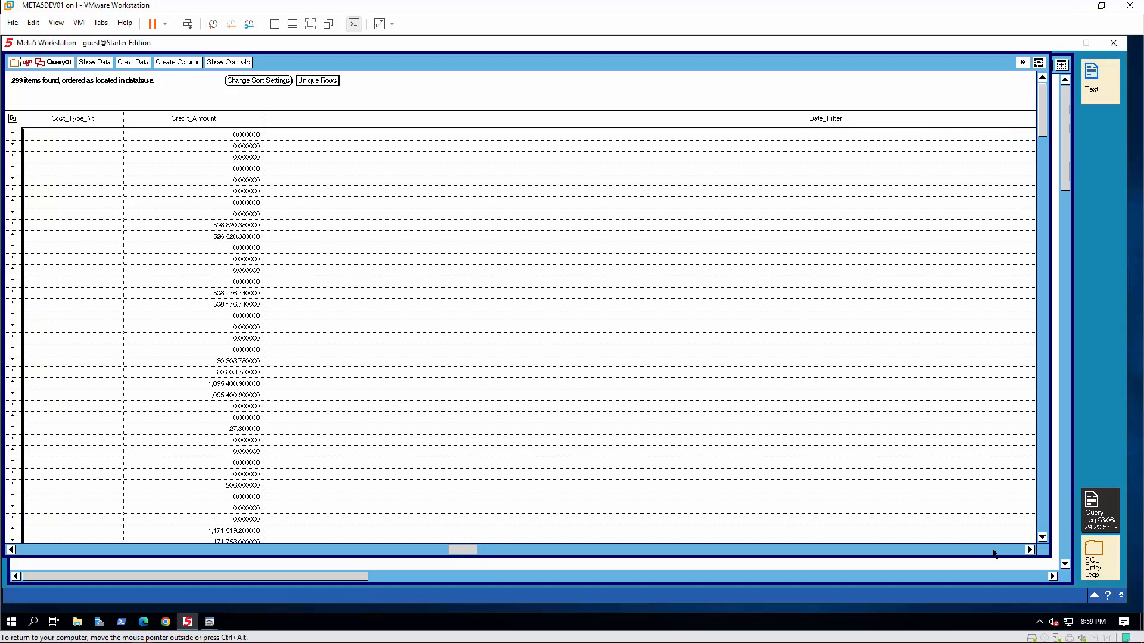
pyautogui.click(993, 551)
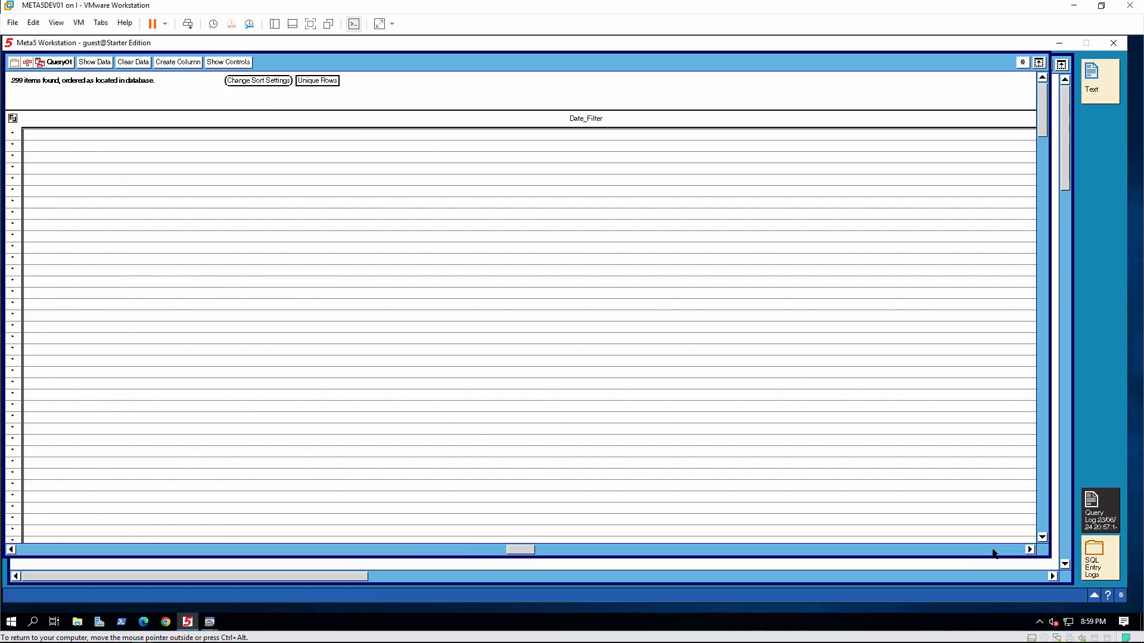
# Step: Examine the remaining Chart_of_Accounts columns from Date_Filter through VAT_Prod_Posting_Group, go back towards the first columns, and close Query01
pyautogui.click(993, 551)
pyautogui.click(993, 550)
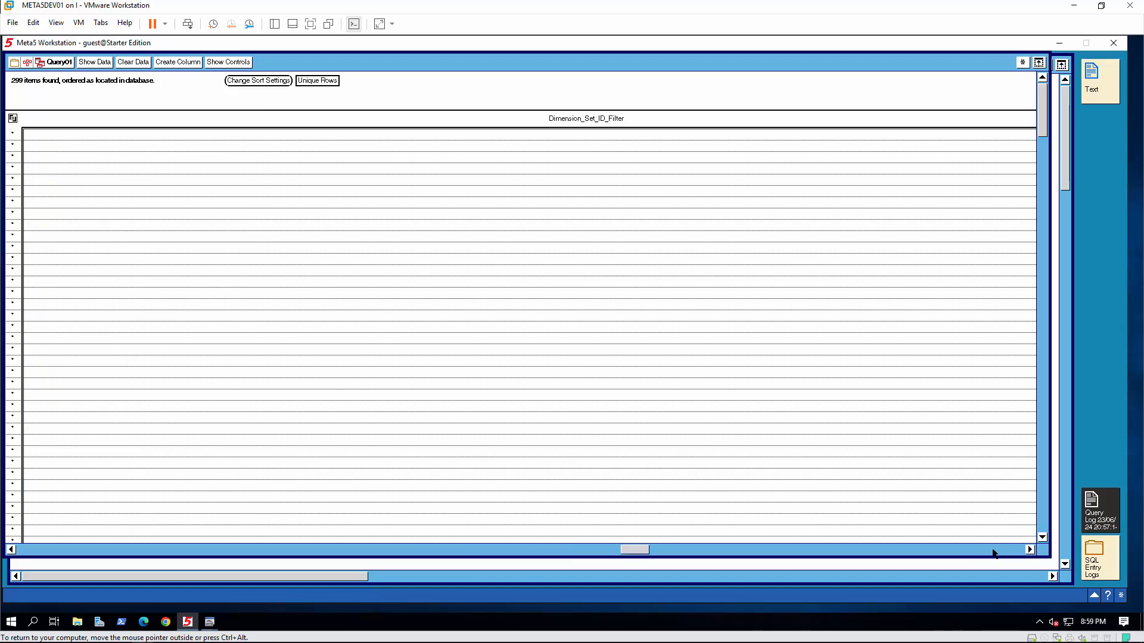
pyautogui.click(993, 550)
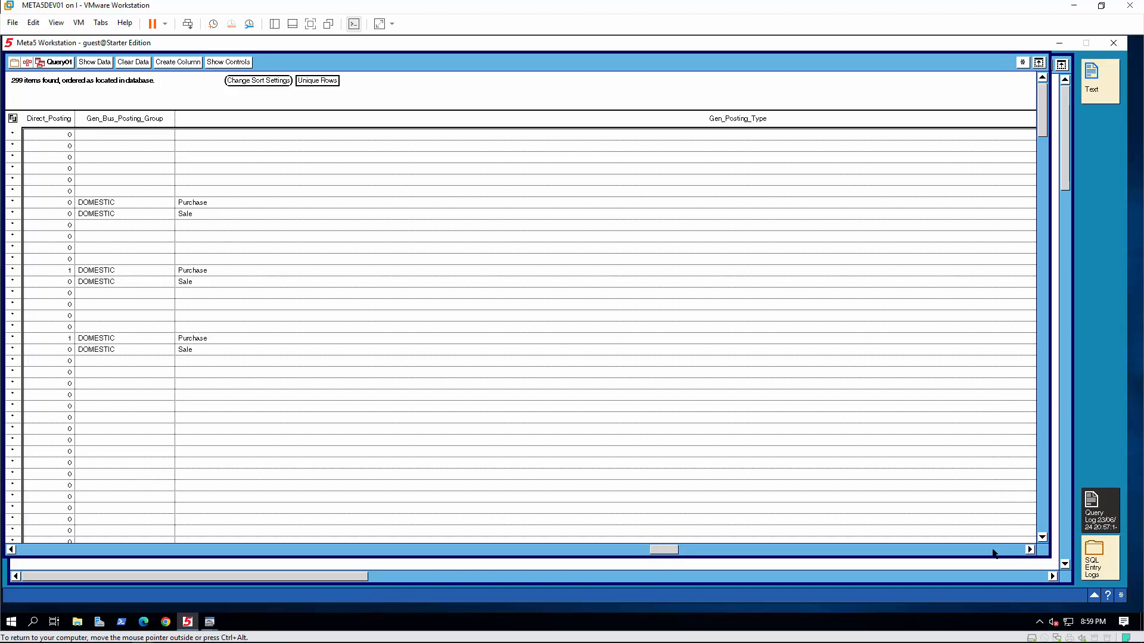
pyautogui.click(993, 550)
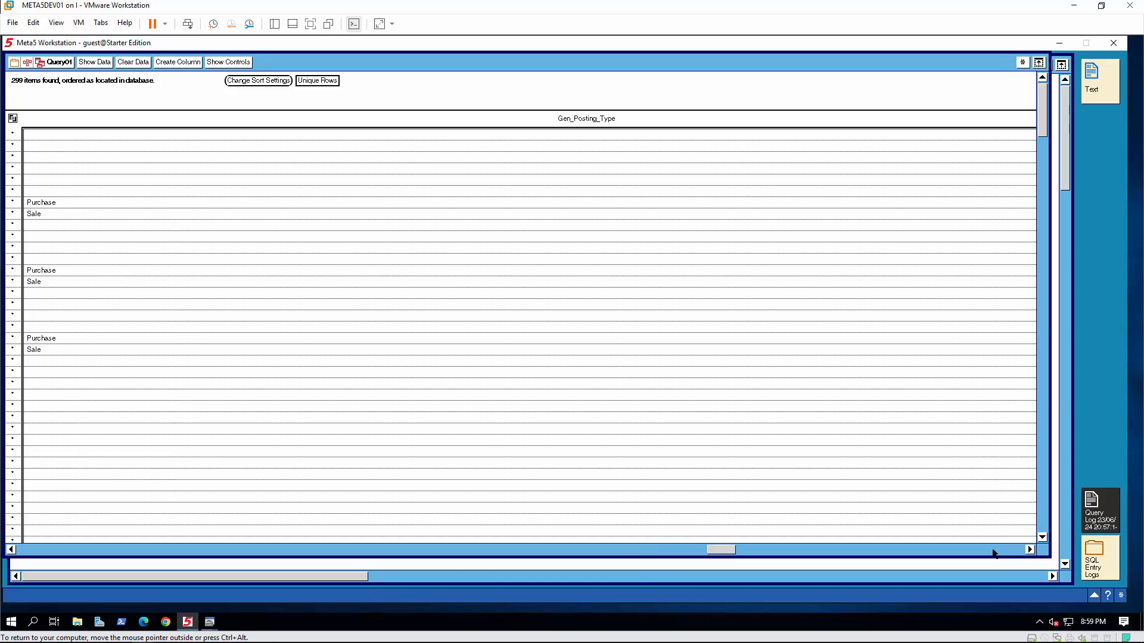
pyautogui.click(993, 551)
pyautogui.click(993, 550)
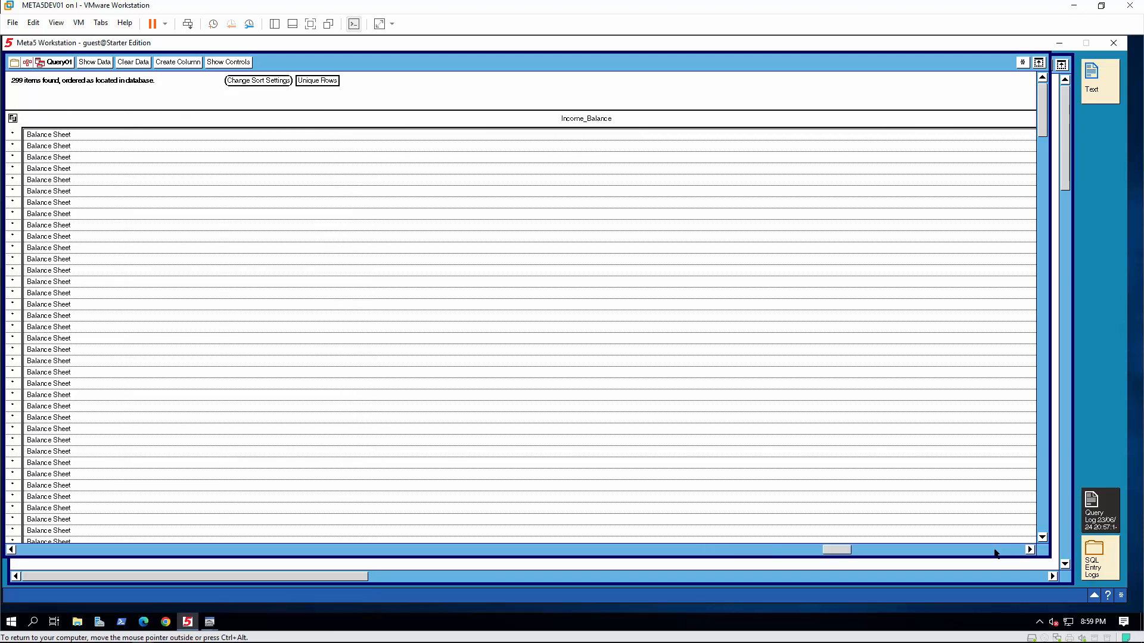
pyautogui.click(996, 550)
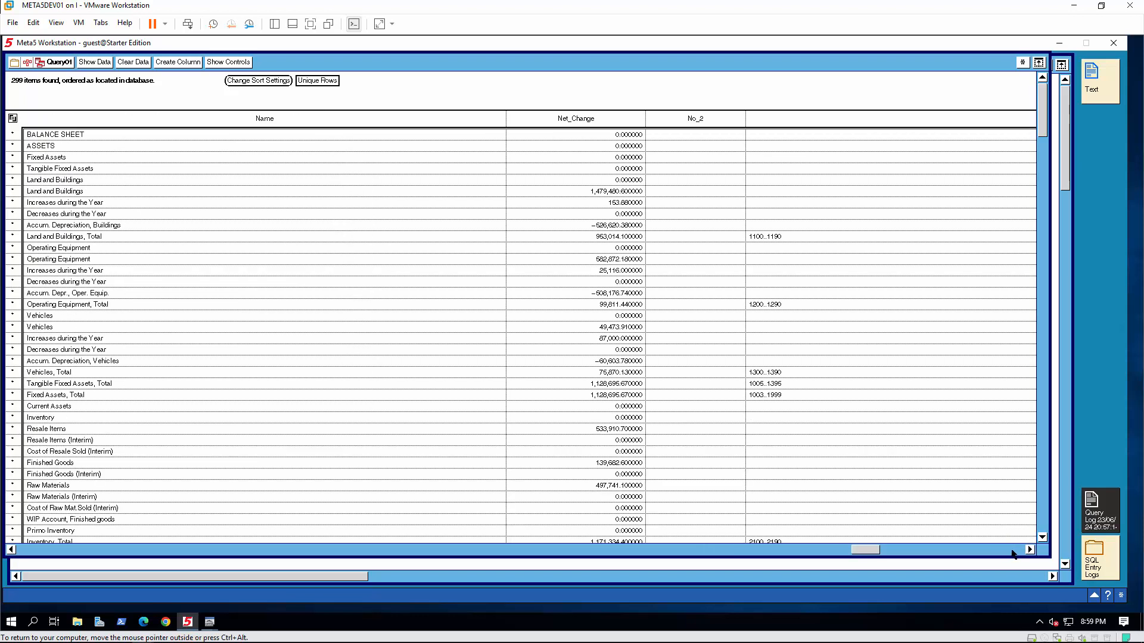
pyautogui.click(1011, 550)
pyautogui.click(1013, 551)
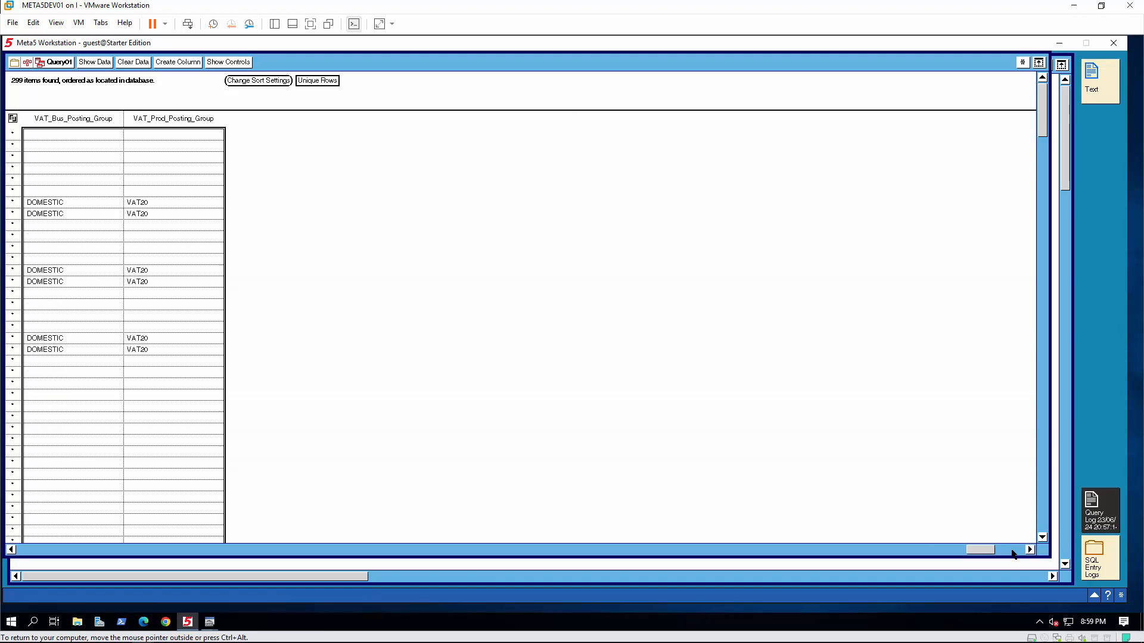
pyautogui.click(1012, 552)
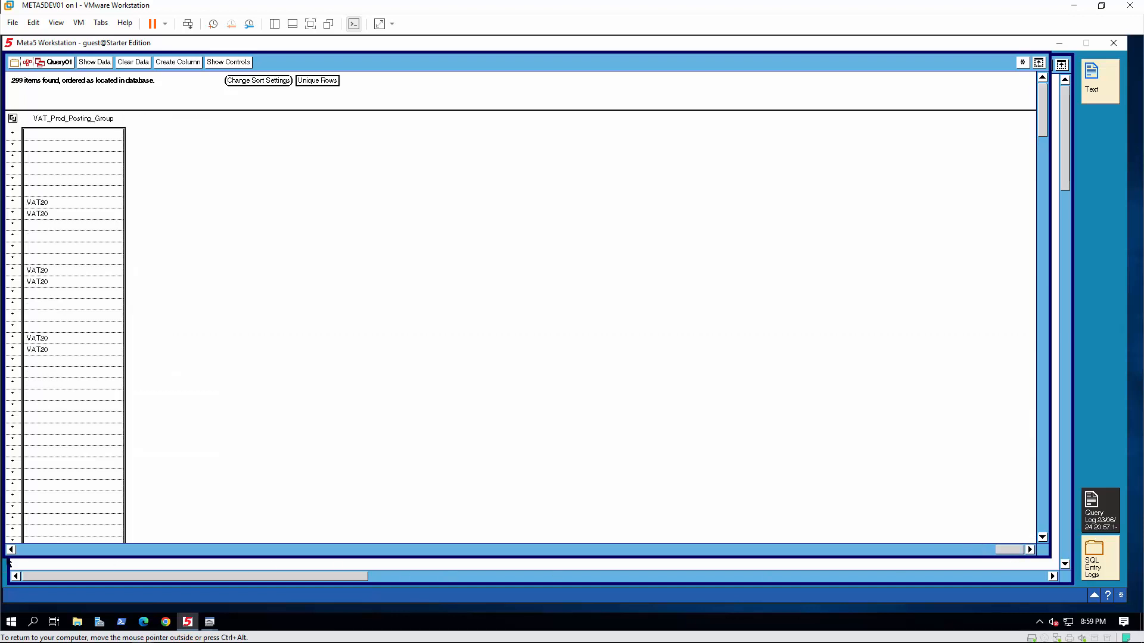
pyautogui.click(25, 551)
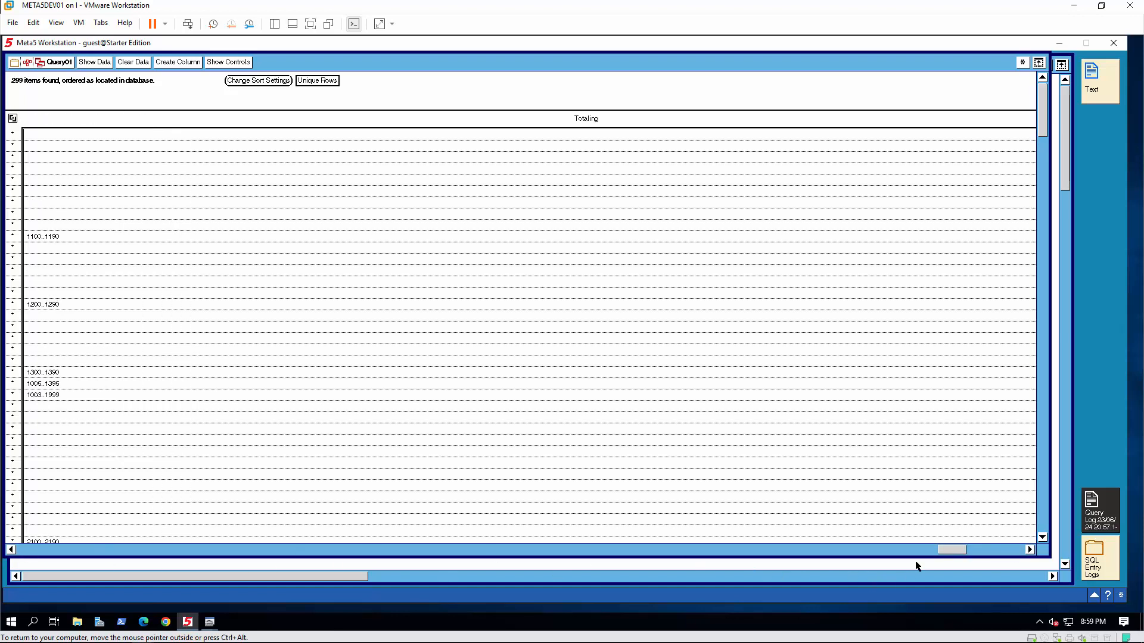
pyautogui.click(693, 549)
pyautogui.click(470, 548)
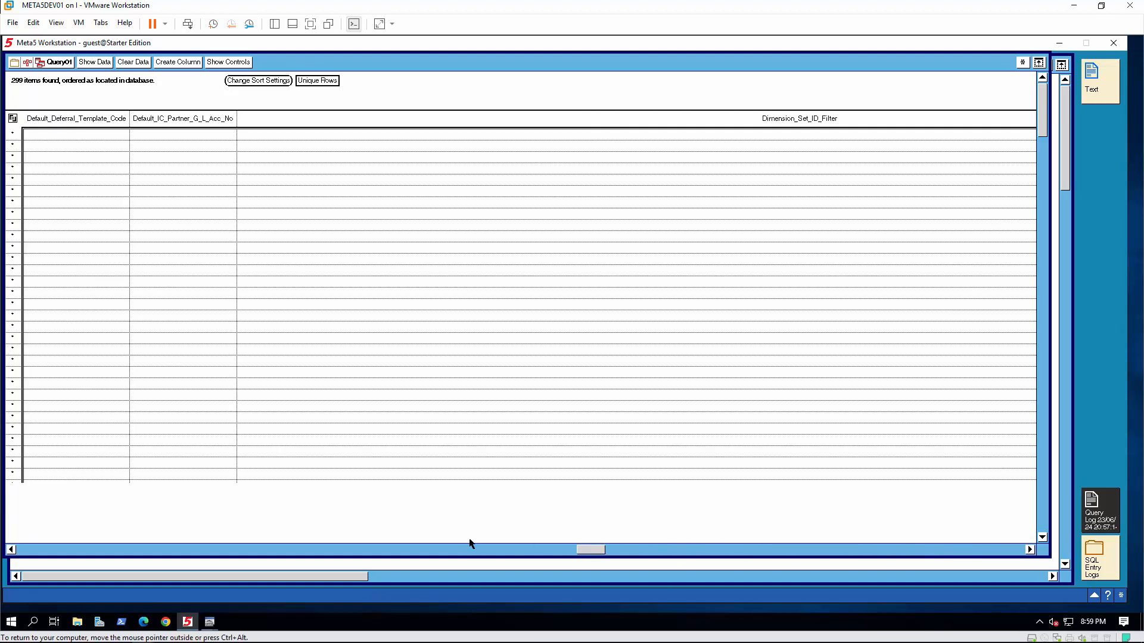
pyautogui.click(255, 548)
pyautogui.click(179, 548)
pyautogui.click(91, 547)
pyautogui.click(67, 548)
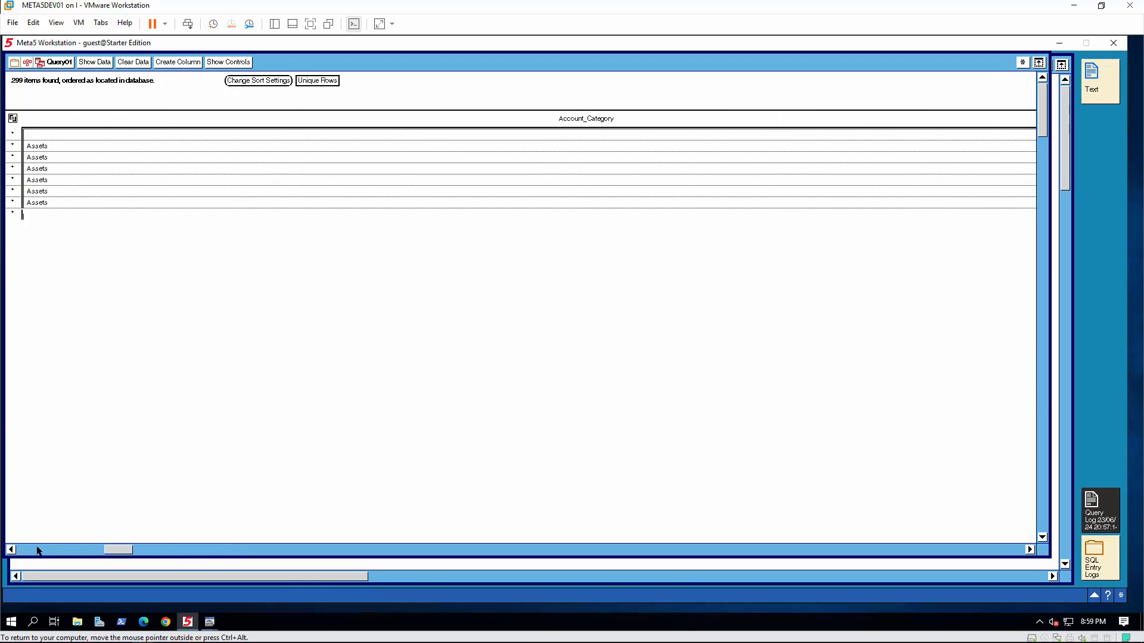
pyautogui.click(57, 64)
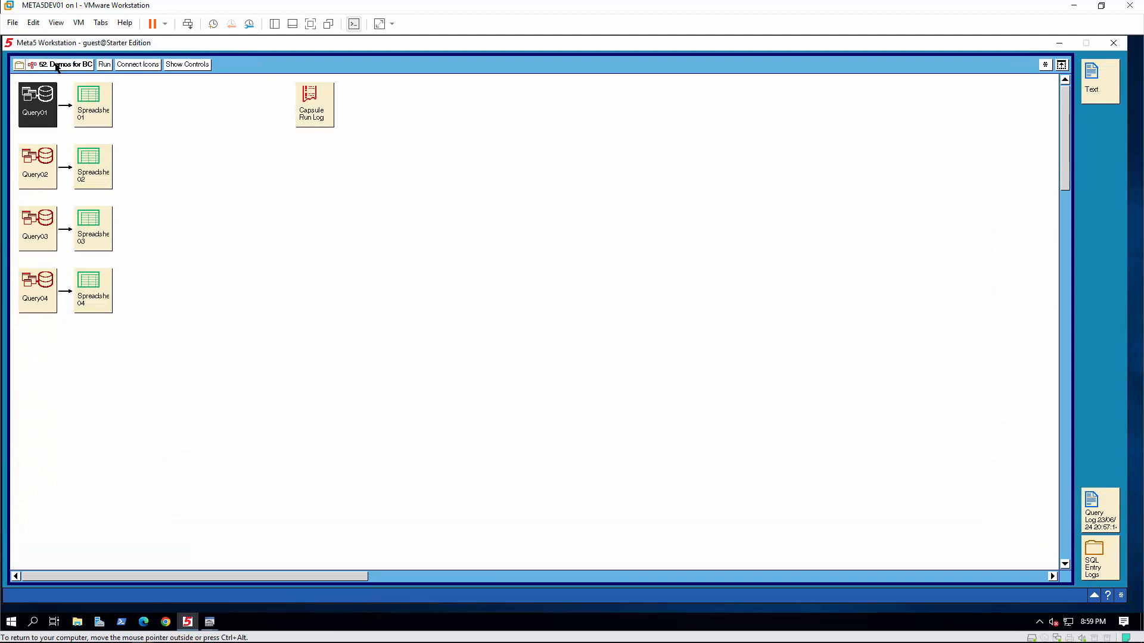
# Step: Run the capsule from Query01 into Spreadsheet 01, review the transferred columns through VAT_Prod_Posting_Group, and close the spreadsheet
pyautogui.click(104, 64)
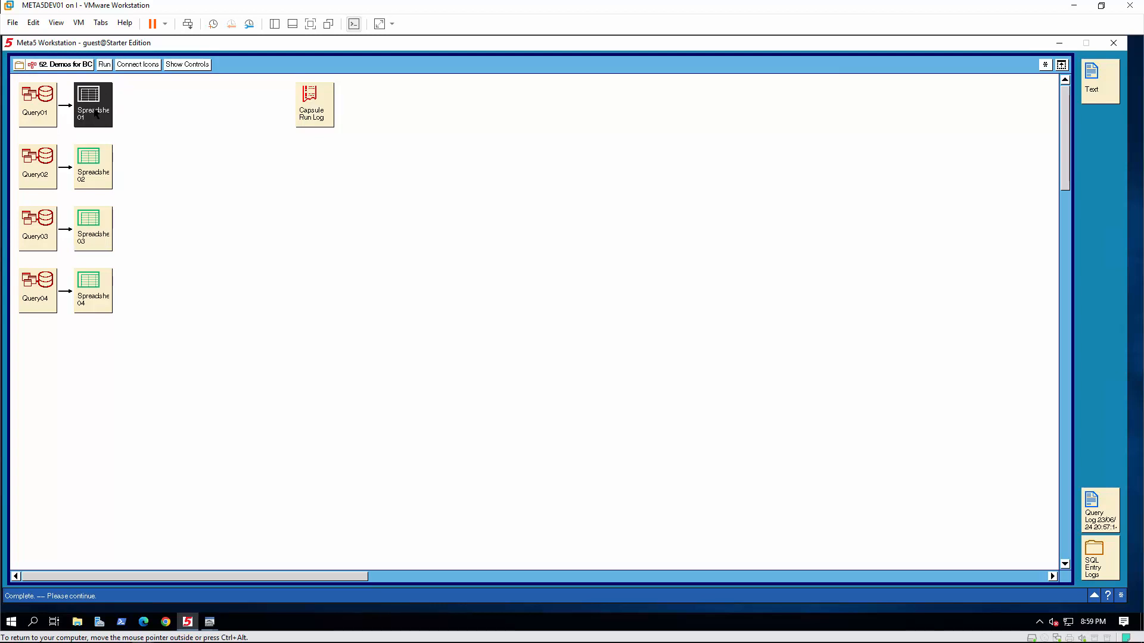
pyautogui.doubleClick(93, 107)
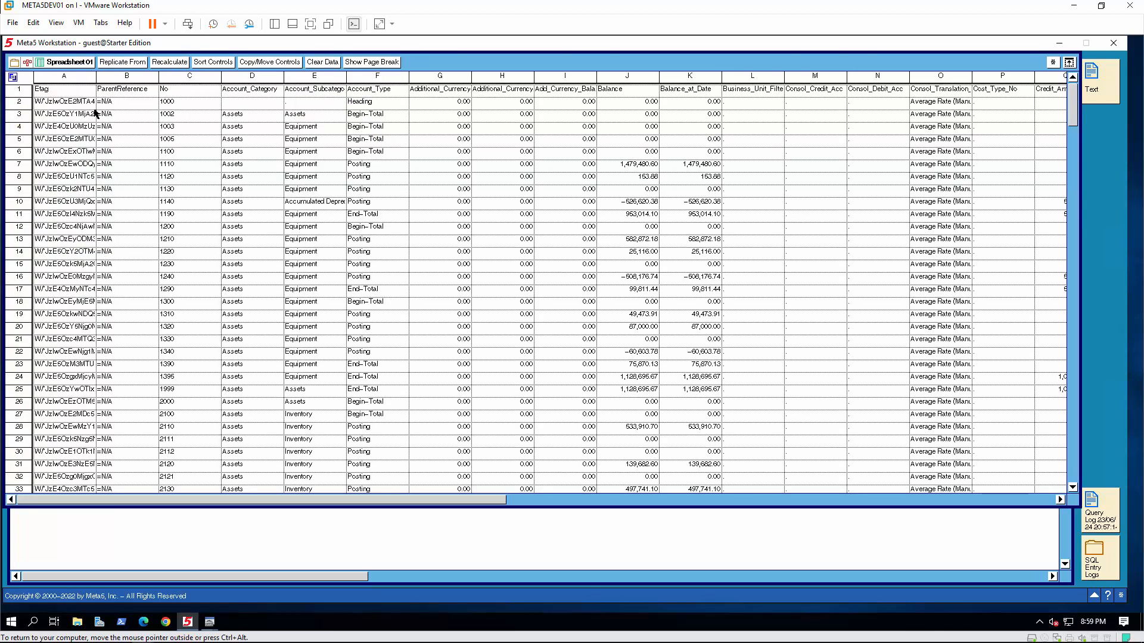
pyautogui.click(1038, 502)
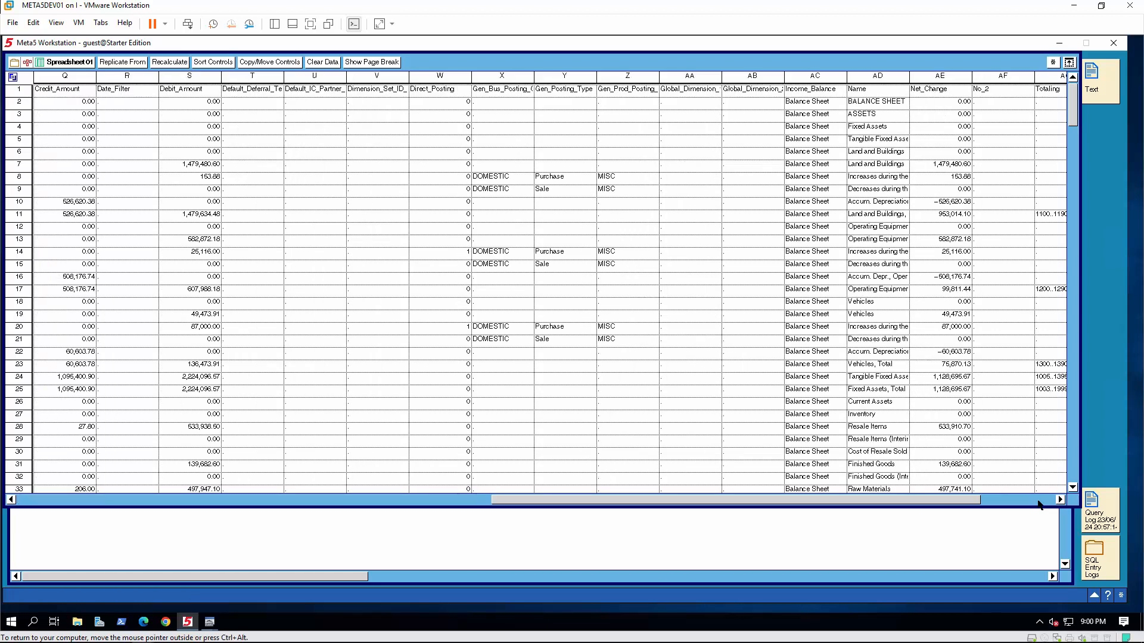
pyautogui.click(1037, 503)
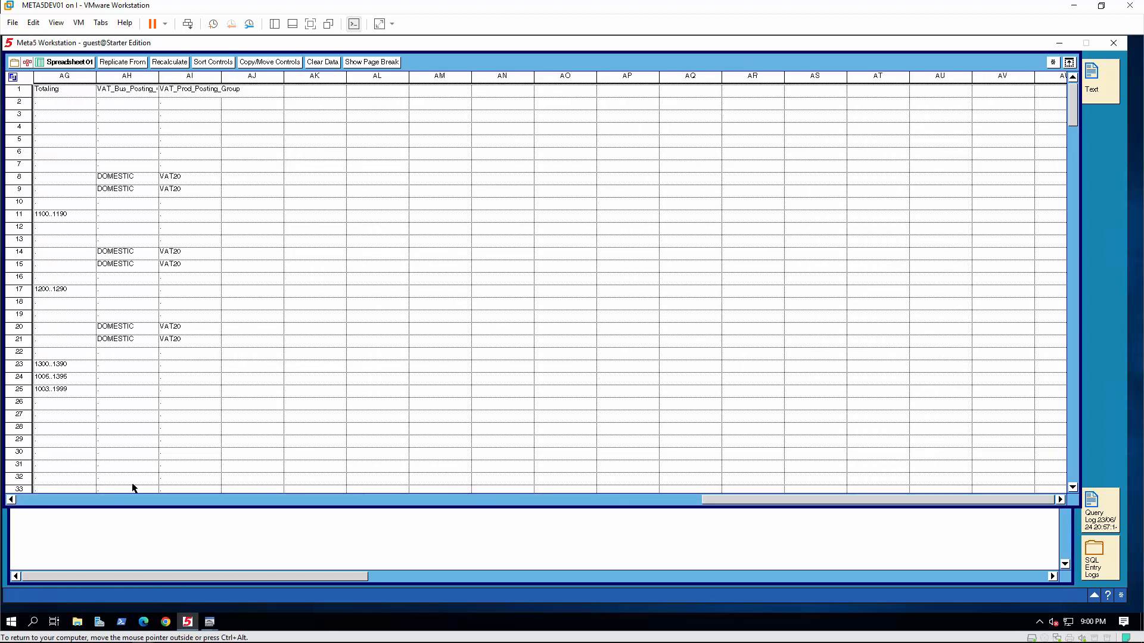
pyautogui.click(35, 499)
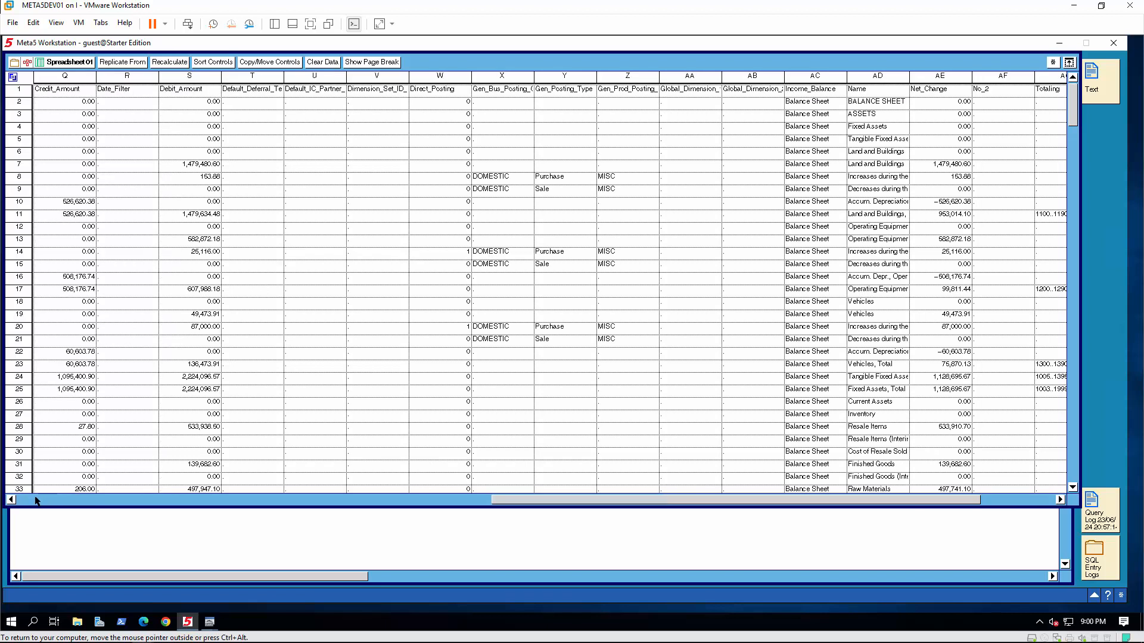
pyautogui.click(35, 501)
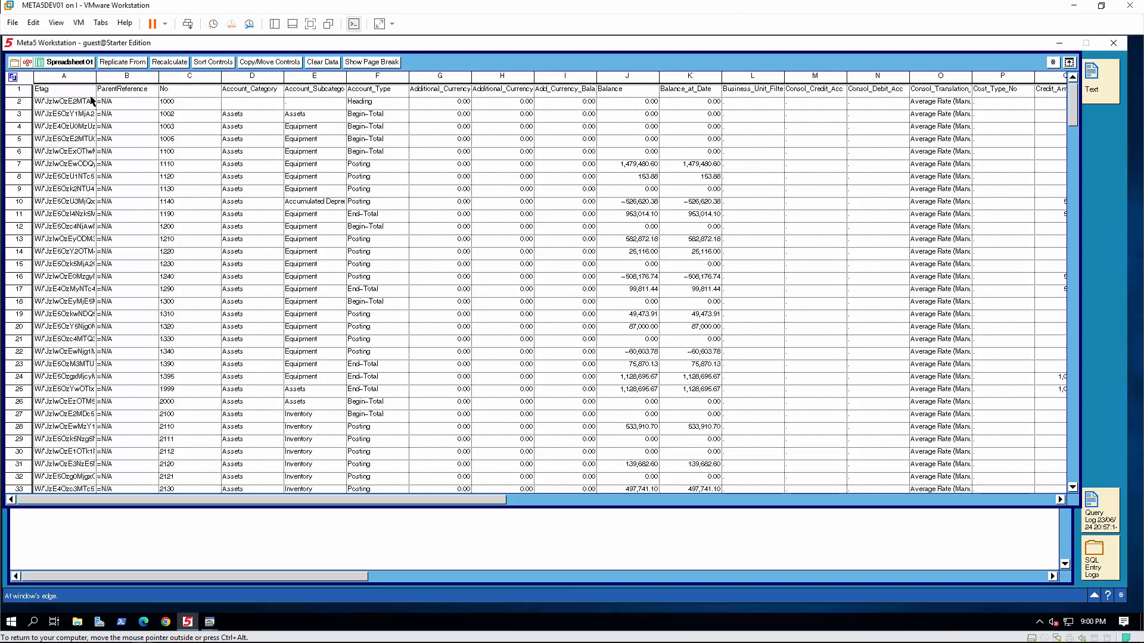
pyautogui.click(85, 64)
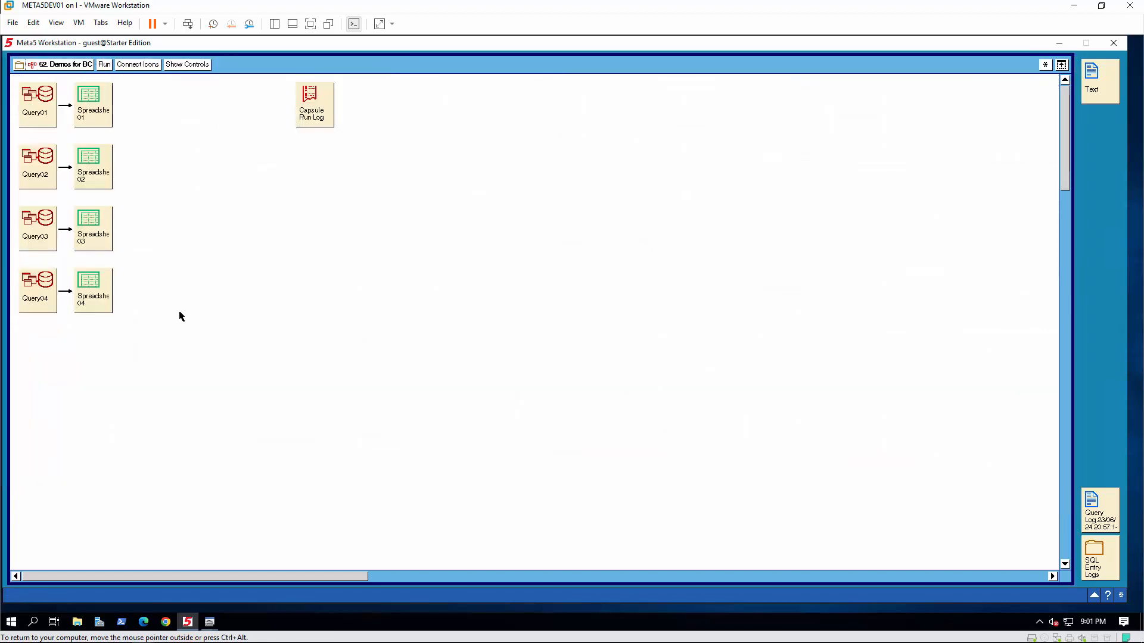
# Step: Open Query02 and inspect its join between No in Chart_of_Accounts and G_L_Account_No in G_LEntries
pyautogui.click(46, 175)
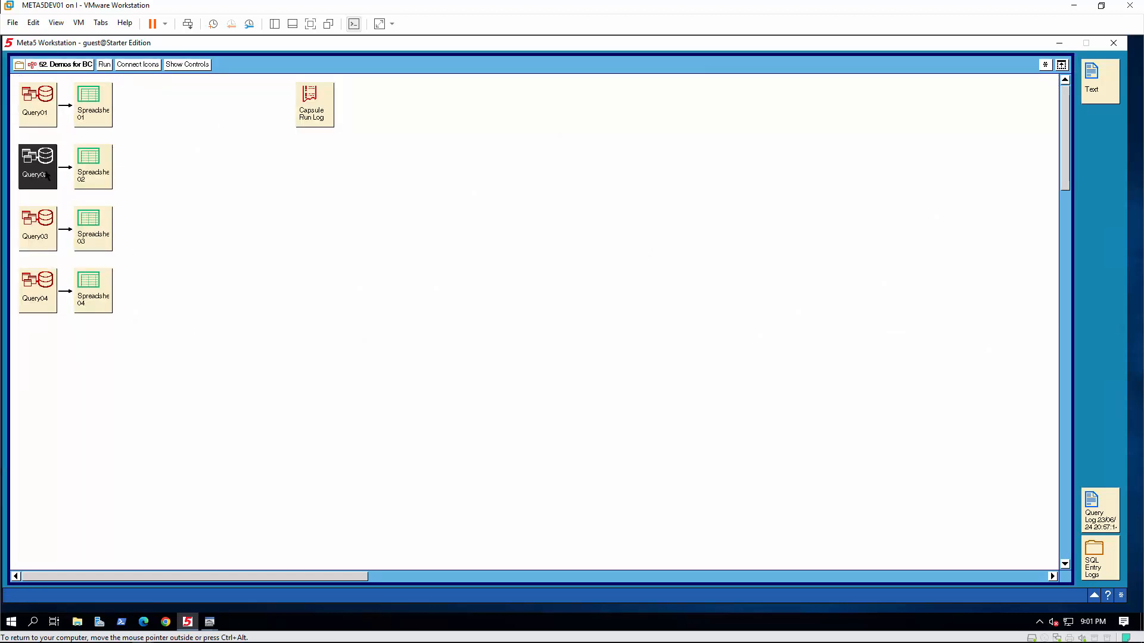
pyautogui.doubleClick(46, 175)
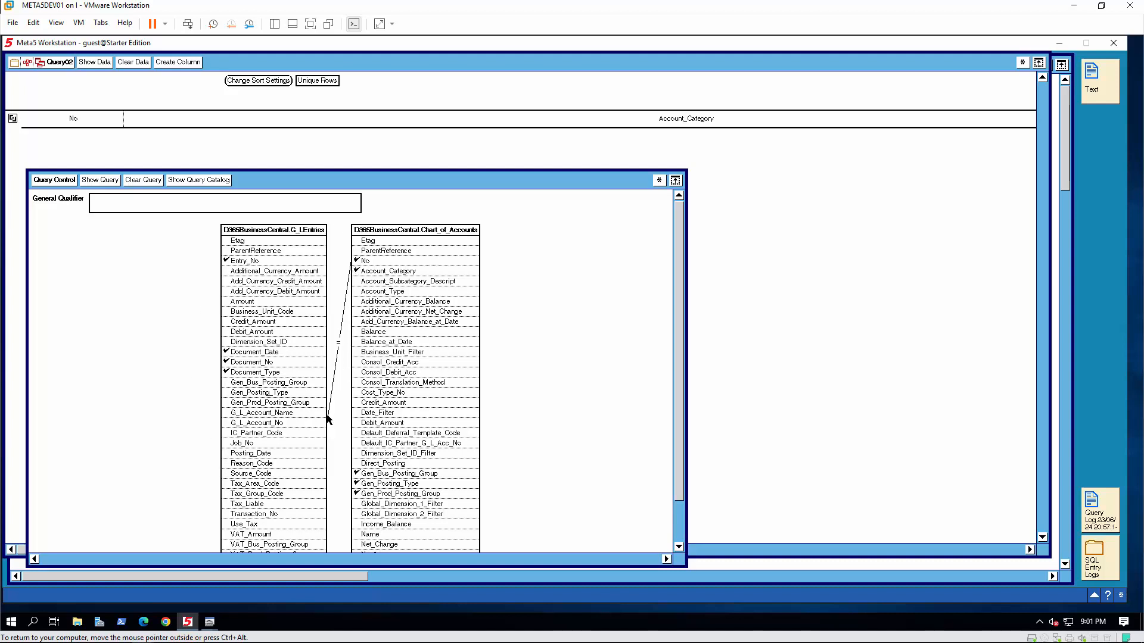
pyautogui.click(375, 262)
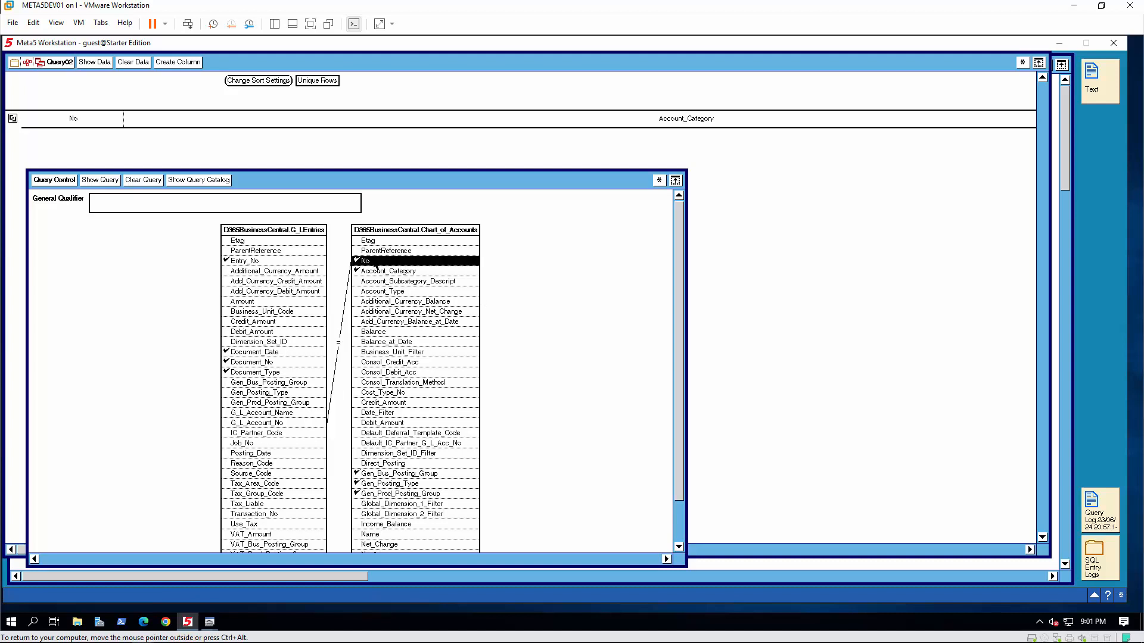
pyautogui.click(301, 424)
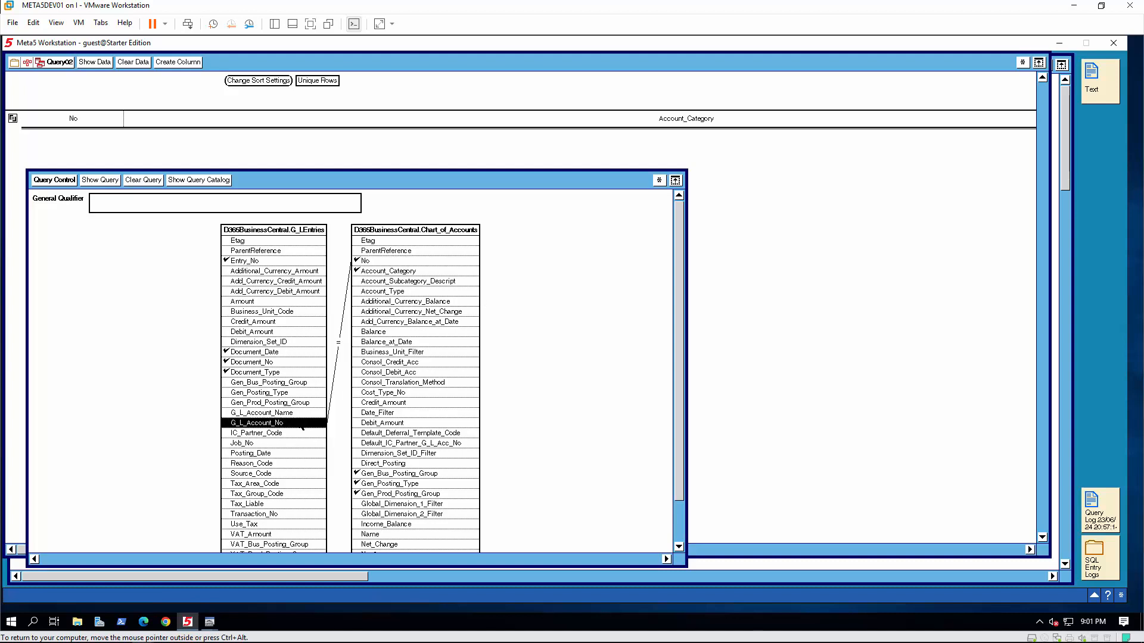
# Step: Capture the SQL of Query02 in a new query log and enlarge the log window for reading
pyautogui.click(1021, 62)
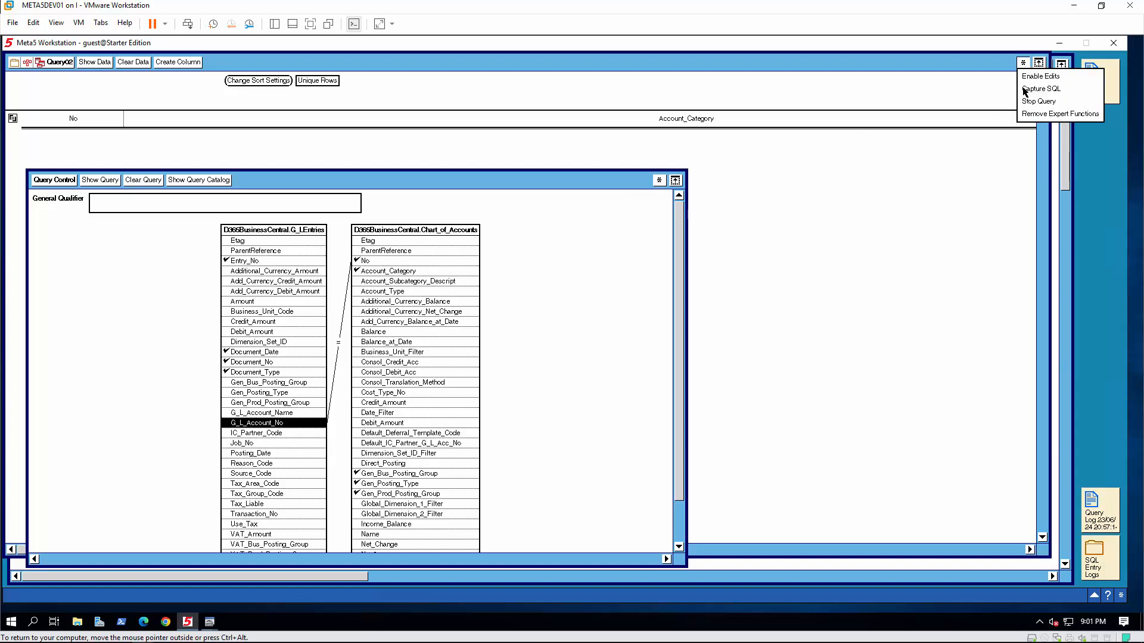
pyautogui.click(1025, 89)
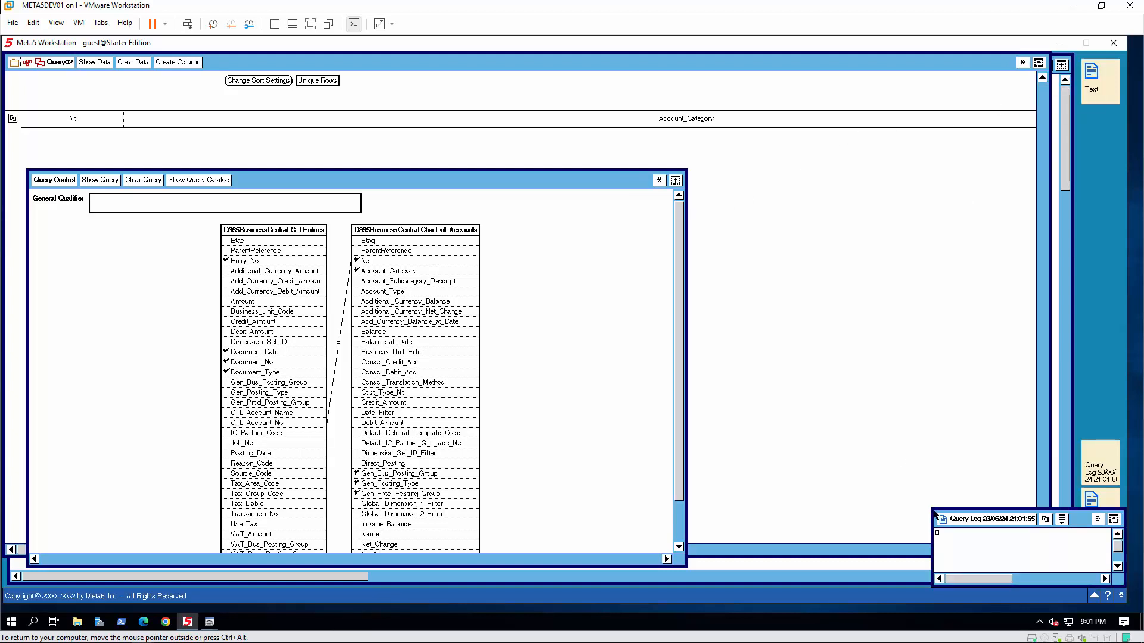
pyautogui.moveTo(935, 513); pyautogui.dragTo(539, 148)
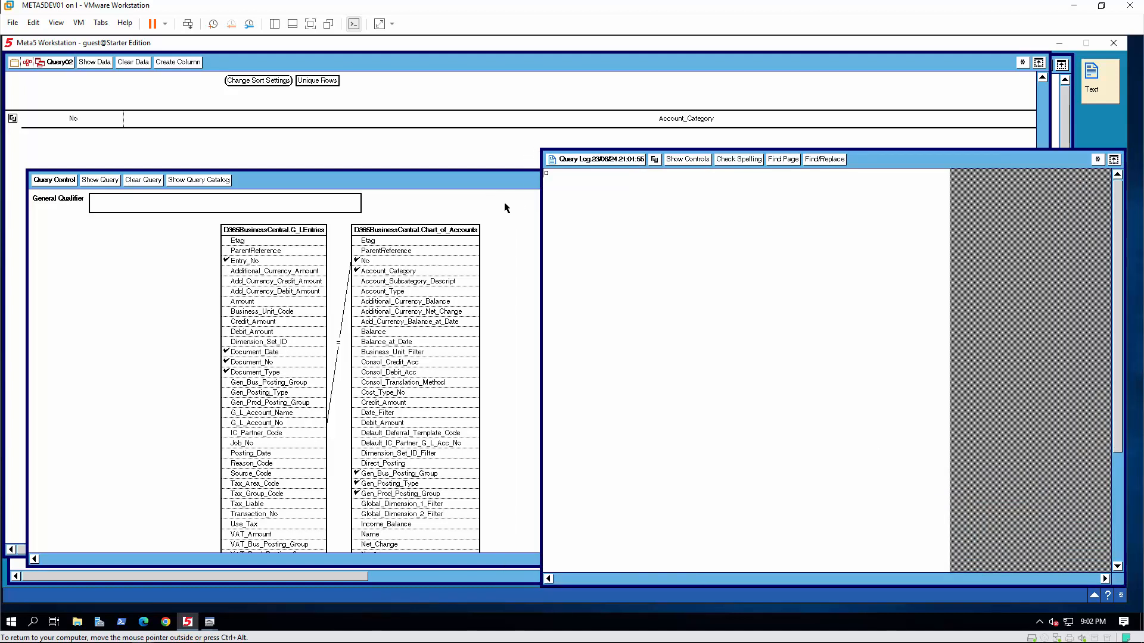
# Step: Run Query02, highlight the join condition between Chart_of_Accounts.No and G_LEntries.G_L_Account_No in the logged SQL, and close the query
pyautogui.click(91, 64)
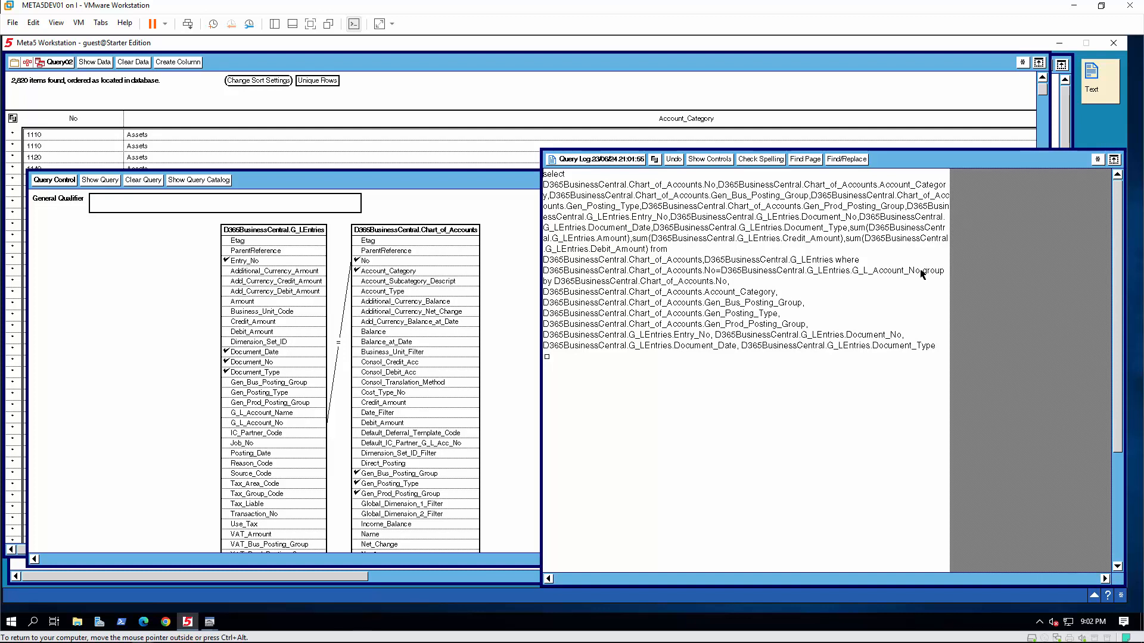
pyautogui.moveTo(921, 271); pyautogui.dragTo(542, 271)
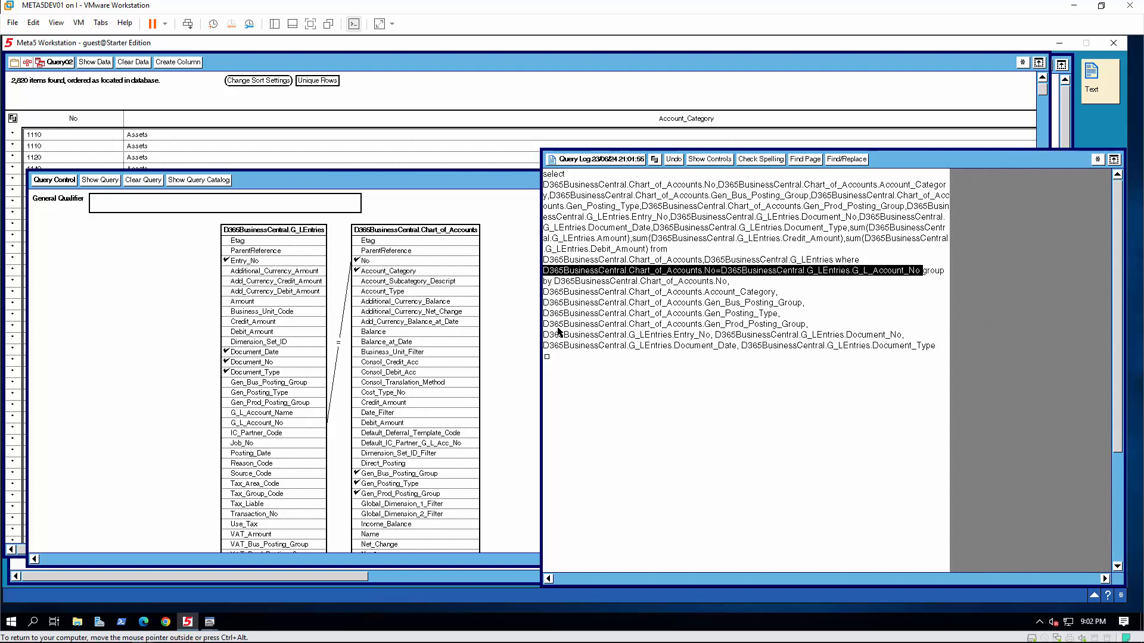
pyautogui.click(58, 64)
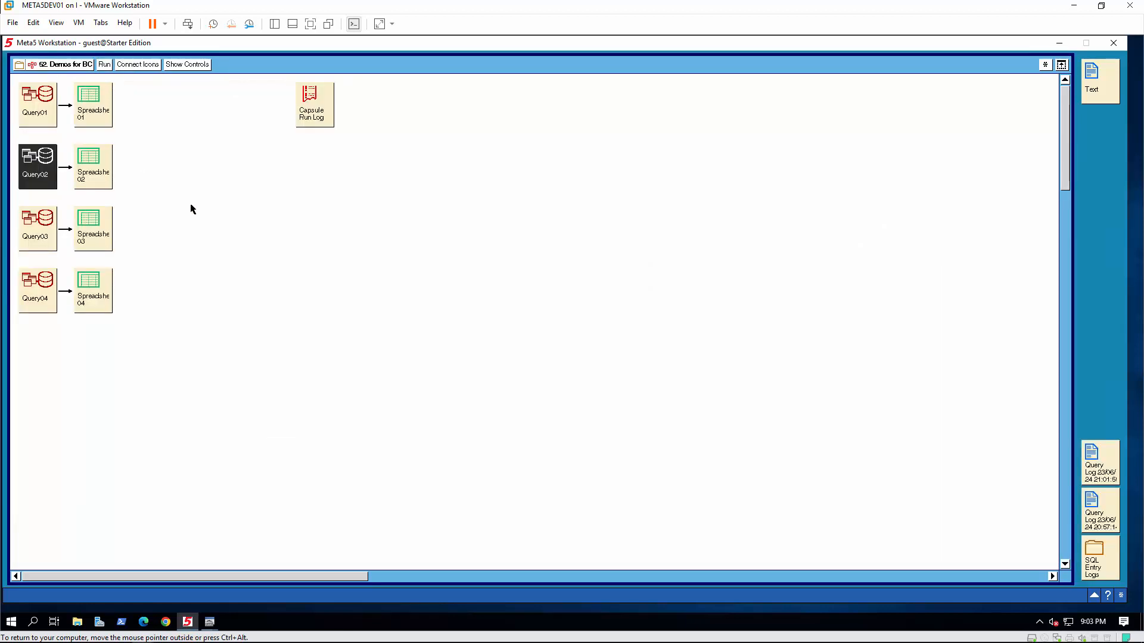
# Step: Run the capsule from Query02 into Spreadsheet 02, review the joined account and ledger entry data, and close the spreadsheet
pyautogui.click(104, 65)
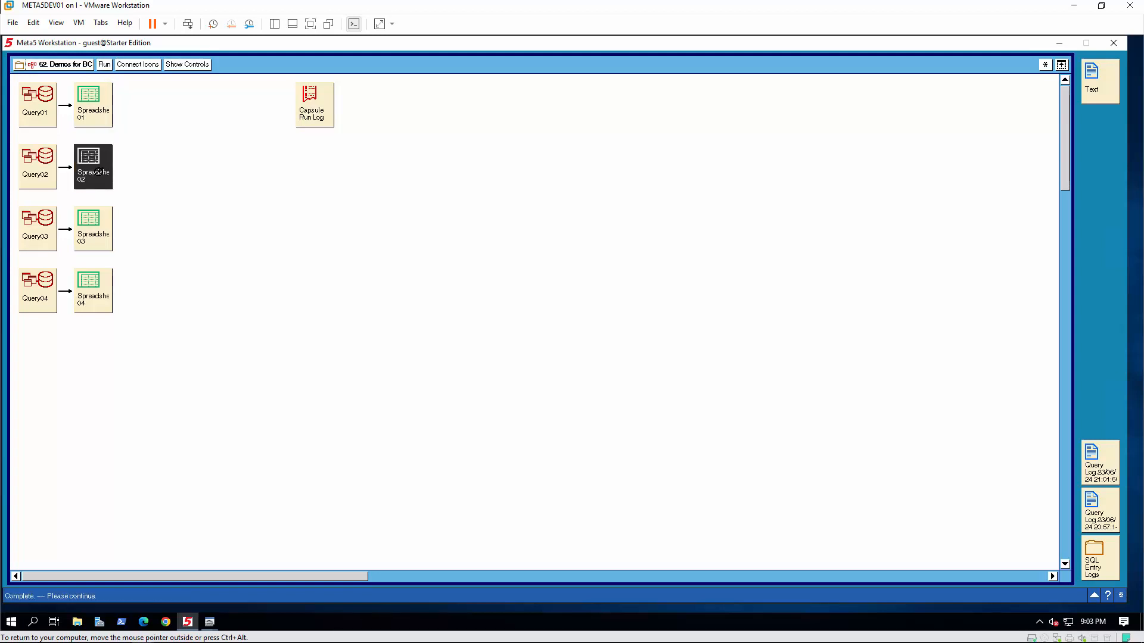
pyautogui.doubleClick(94, 168)
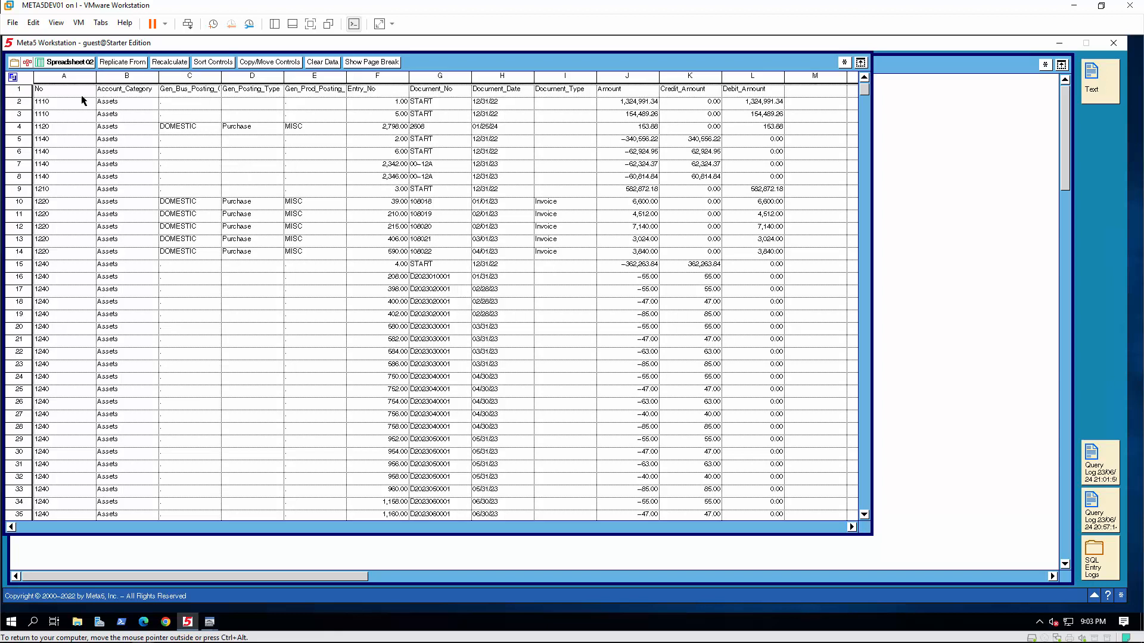
pyautogui.click(75, 64)
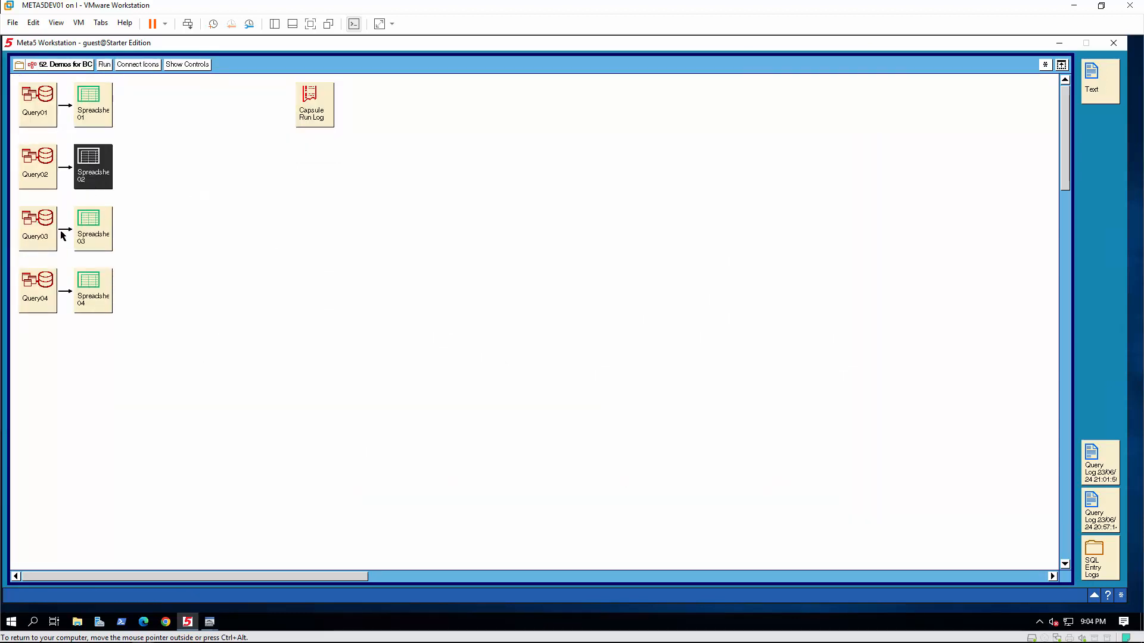
# Step: Open Query03 and load the Chart_of_Accounts and G_LEntries tables from the DBA catalog into its user catalog
pyautogui.click(41, 232)
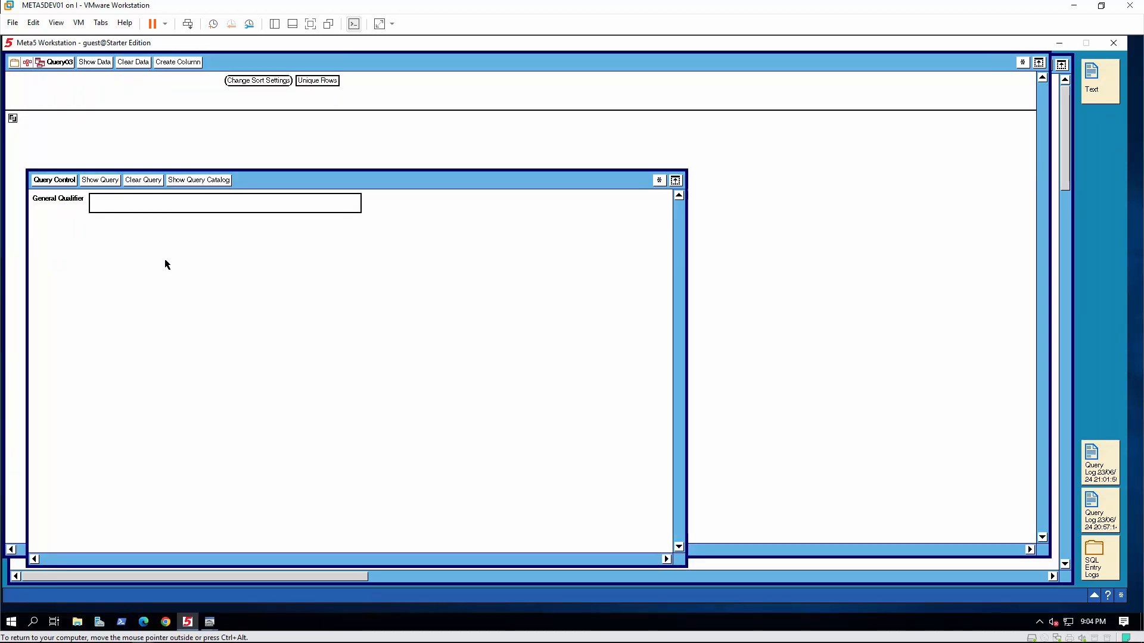
pyautogui.click(191, 180)
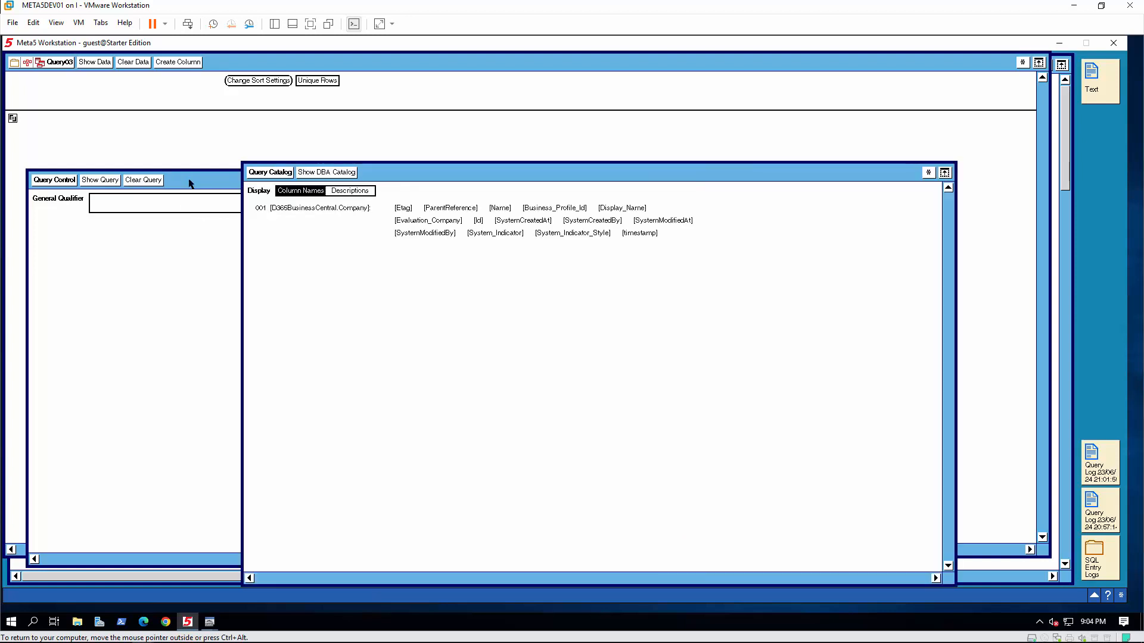
pyautogui.click(320, 173)
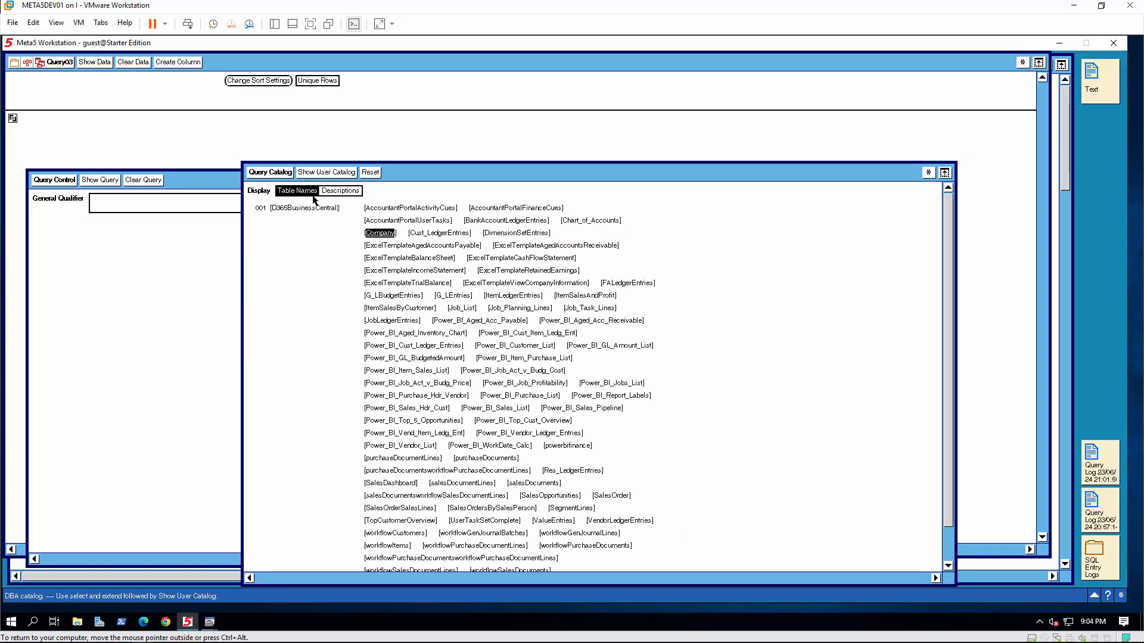
pyautogui.click(596, 222)
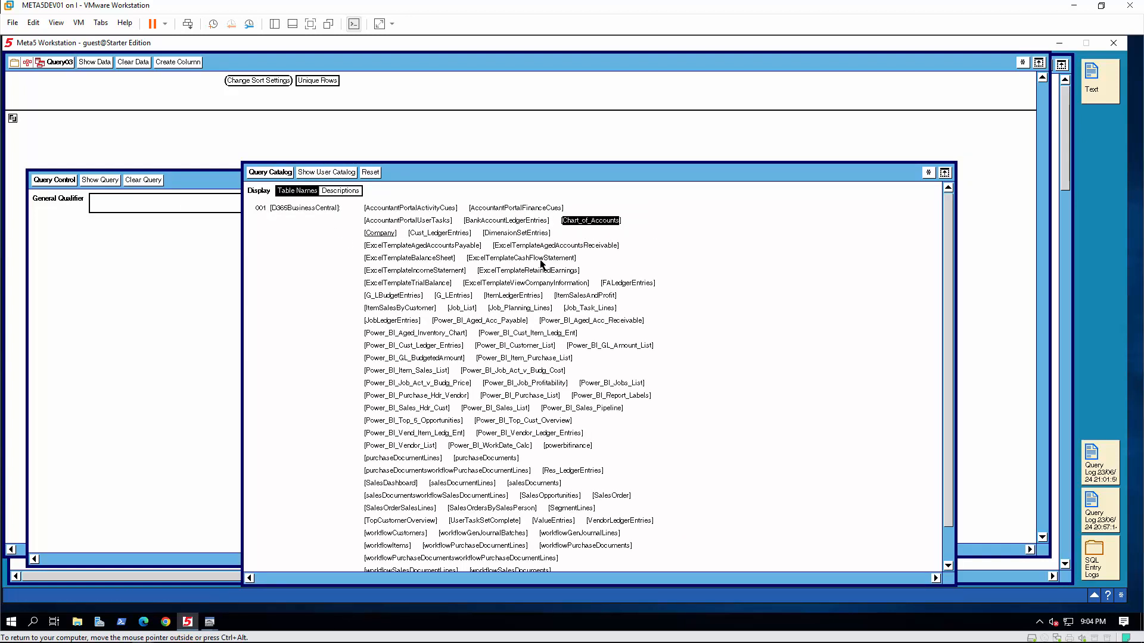
pyautogui.click(451, 296)
pyautogui.click(323, 172)
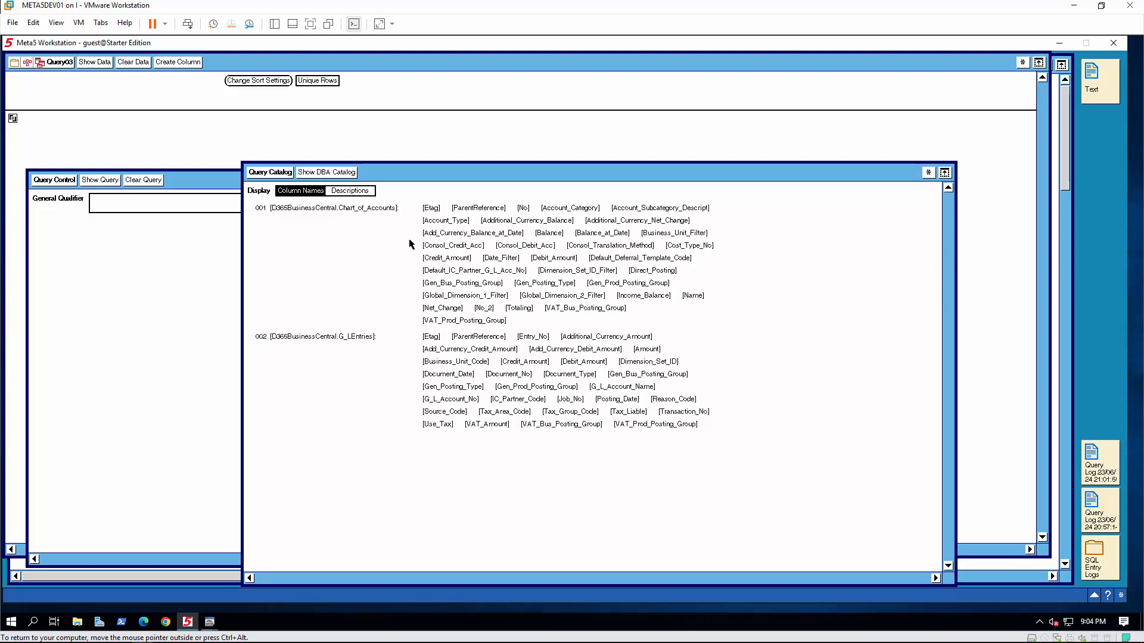
# Step: Copy the No and Account_Category columns of Chart_of_Accounts into the Query03 column row
pyautogui.click(523, 208)
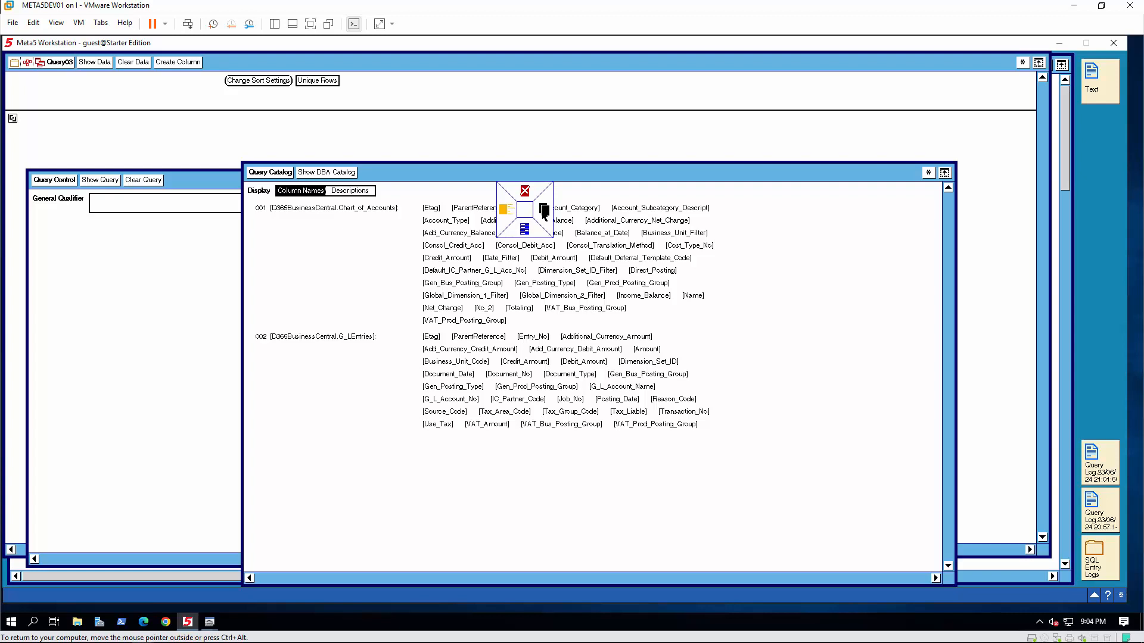
pyautogui.click(543, 214)
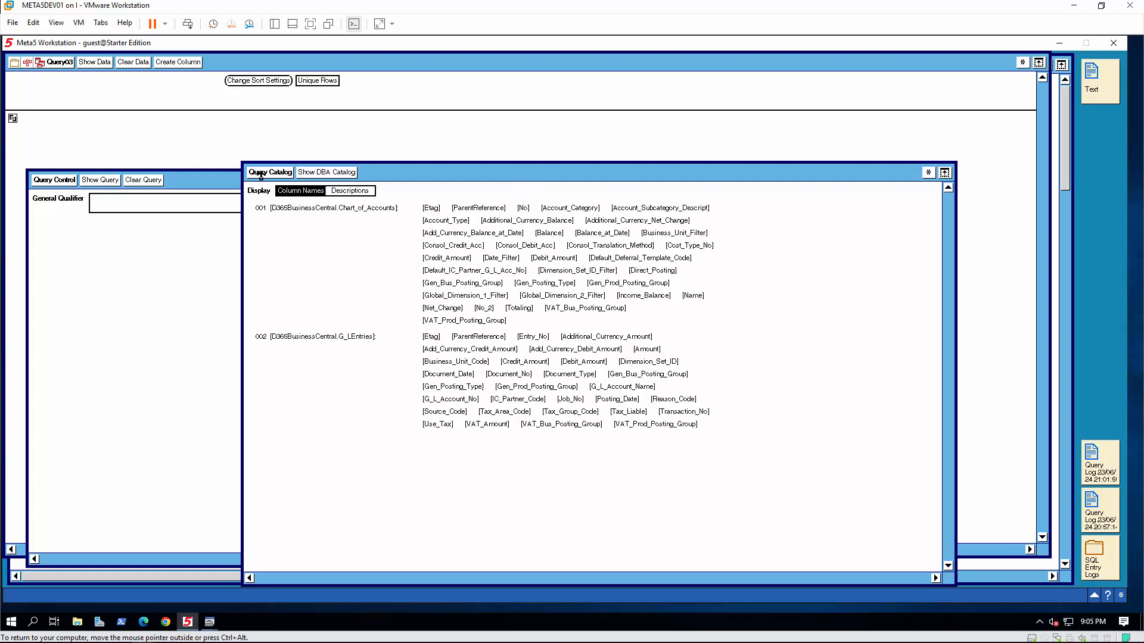
pyautogui.click(98, 132)
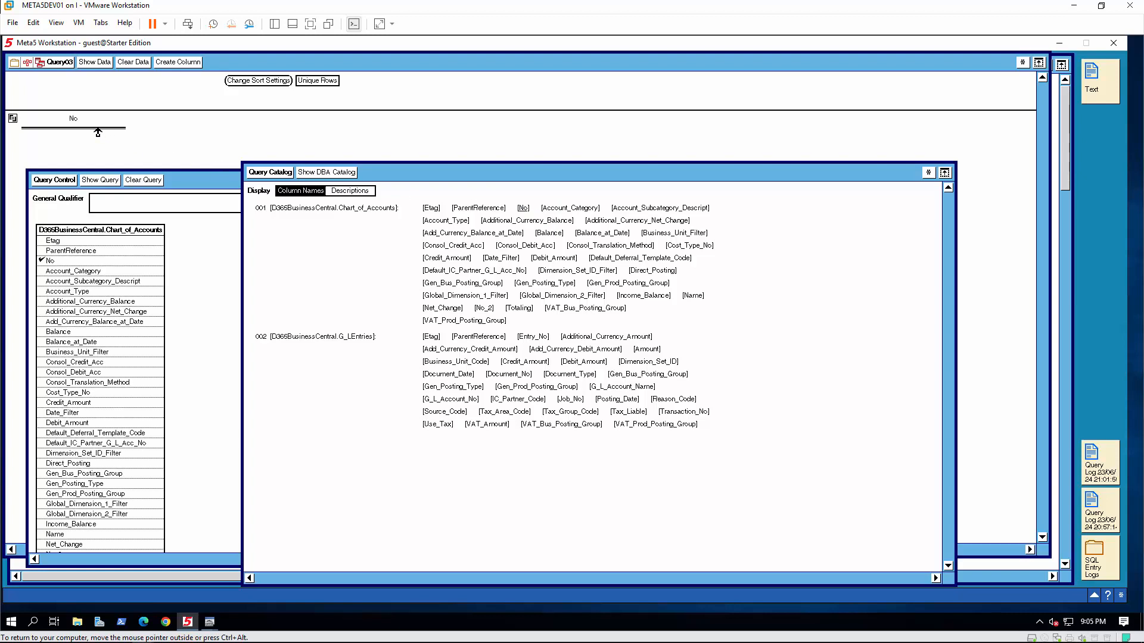
pyautogui.click(557, 210)
pyautogui.click(562, 213)
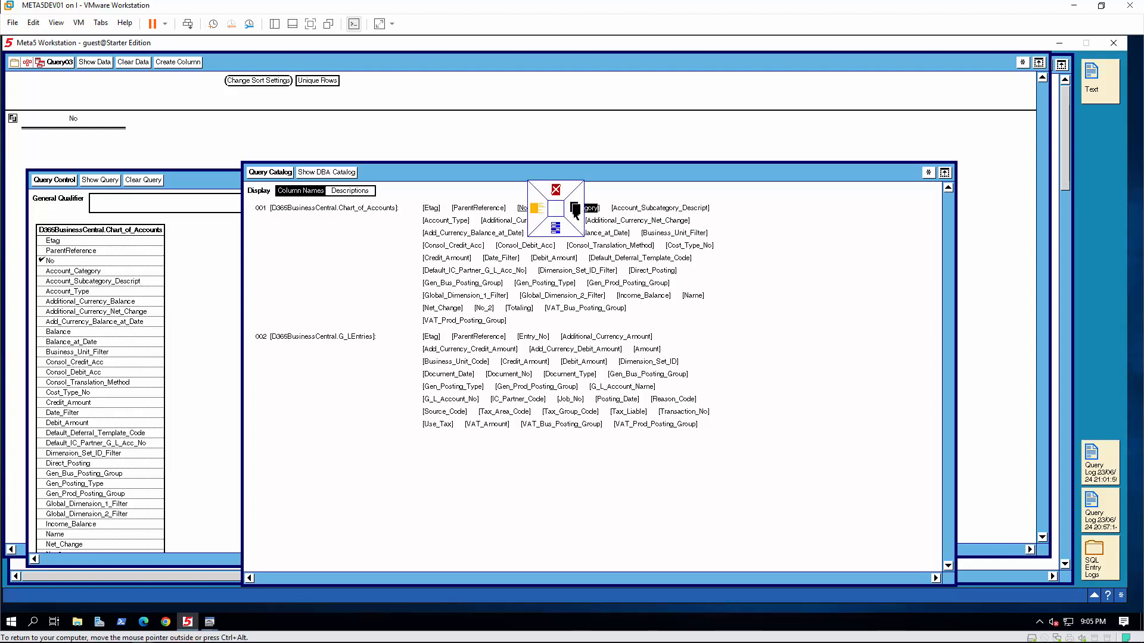
pyautogui.click(574, 210)
pyautogui.click(159, 133)
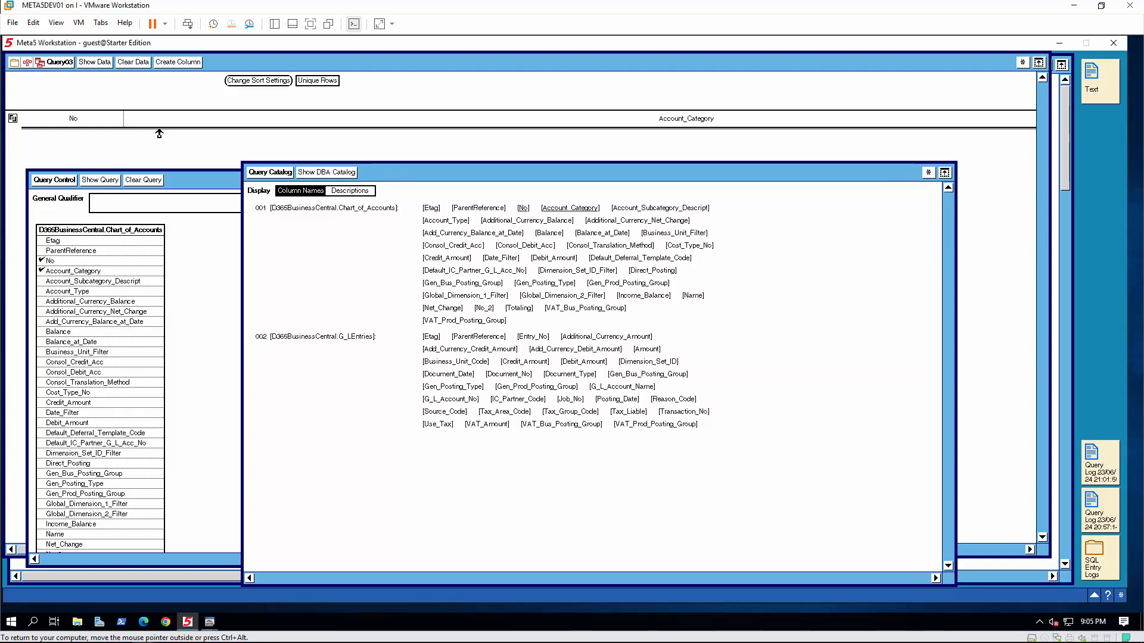
# Step: Add Gen_Bus_Posting_Group from Chart_of_Accounts to Query03 after Account_Category
pyautogui.click(468, 283)
pyautogui.click(1023, 553)
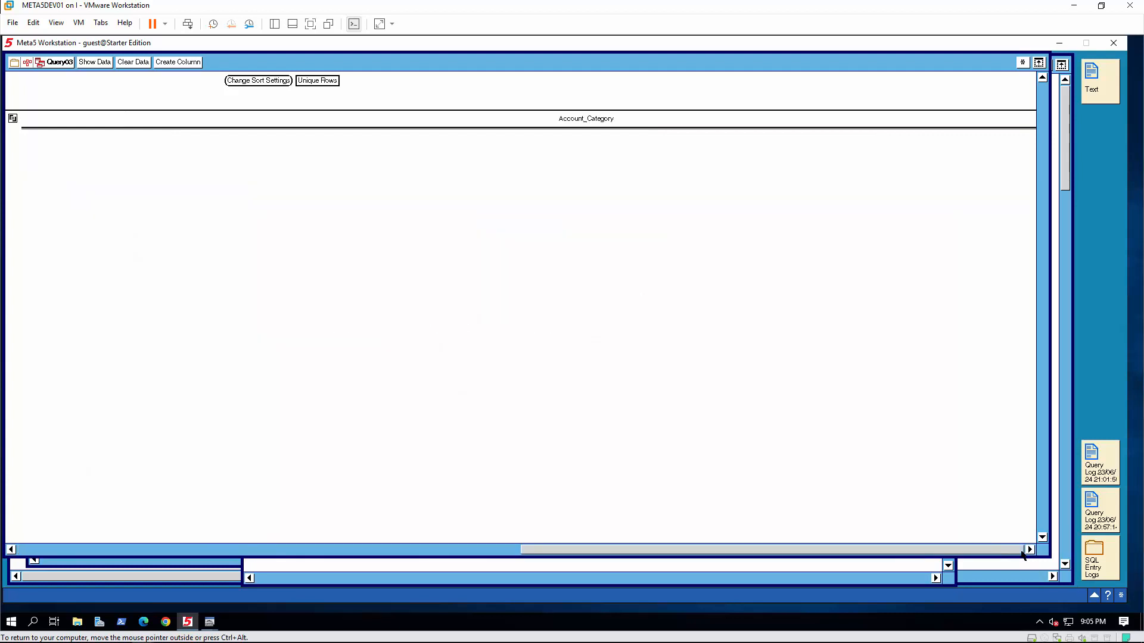
pyautogui.click(946, 567)
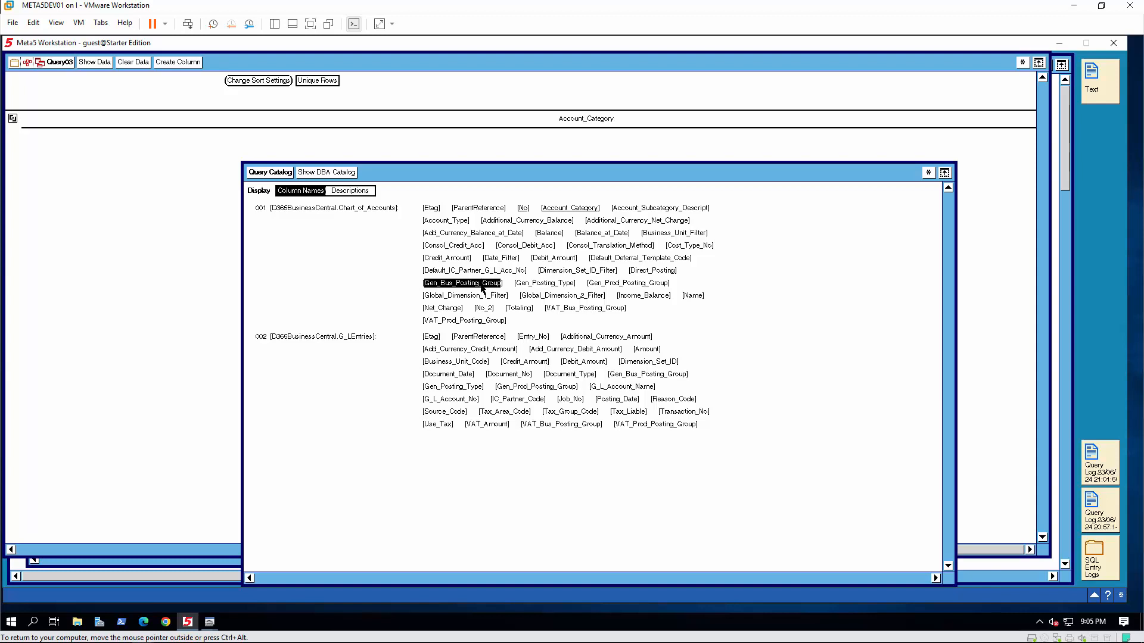
pyautogui.moveTo(482, 288); pyautogui.dragTo(703, 122)
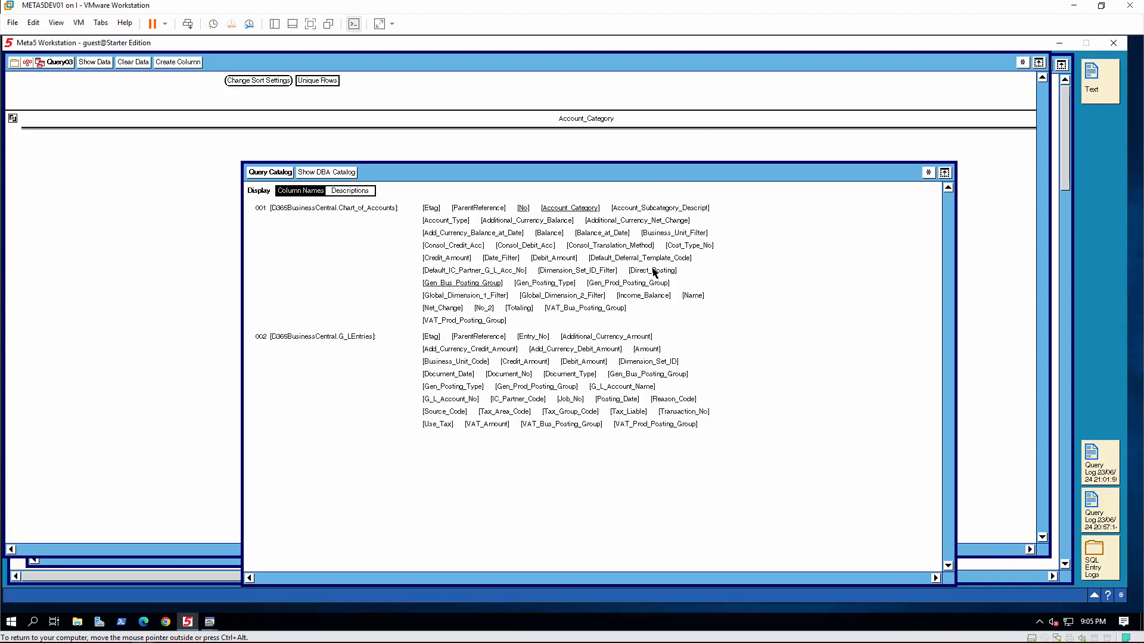
# Step: Add Gen_Posting_Type and Gen_Prod_Posting_Group from Chart_of_Accounts to Query03 after Gen_Bus_Posting_Group
pyautogui.click(1017, 552)
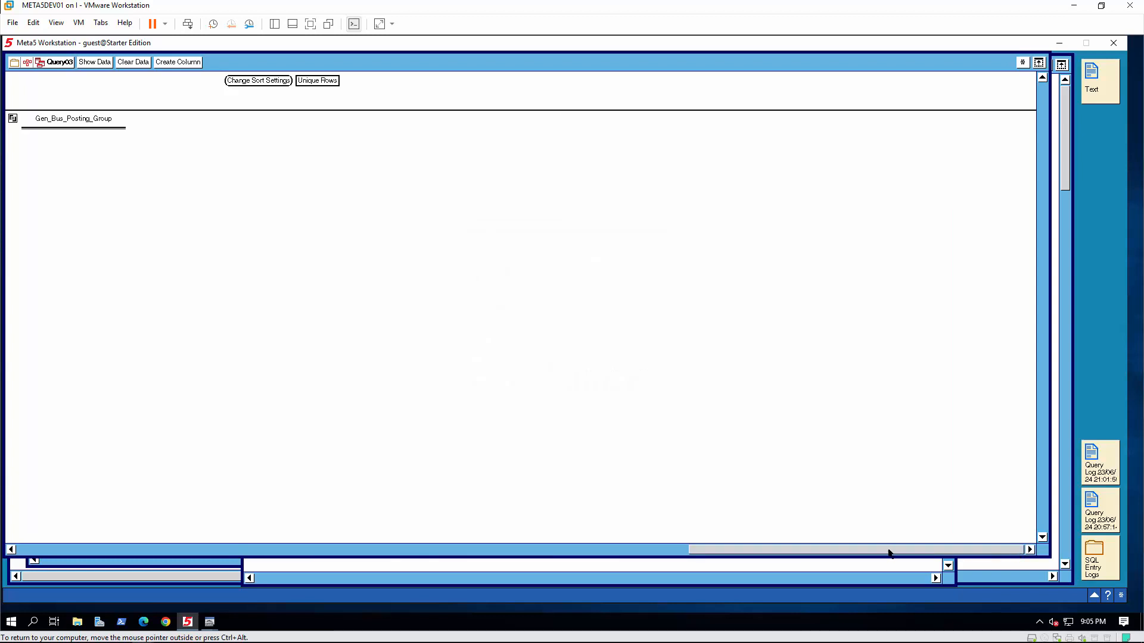
pyautogui.click(951, 573)
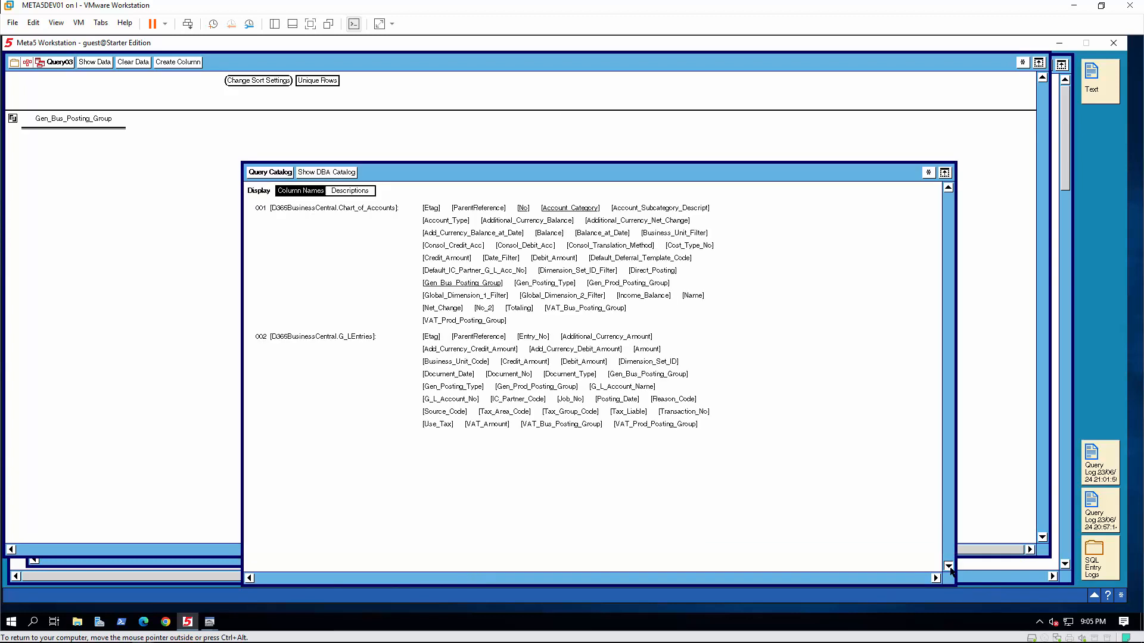
pyautogui.click(563, 284)
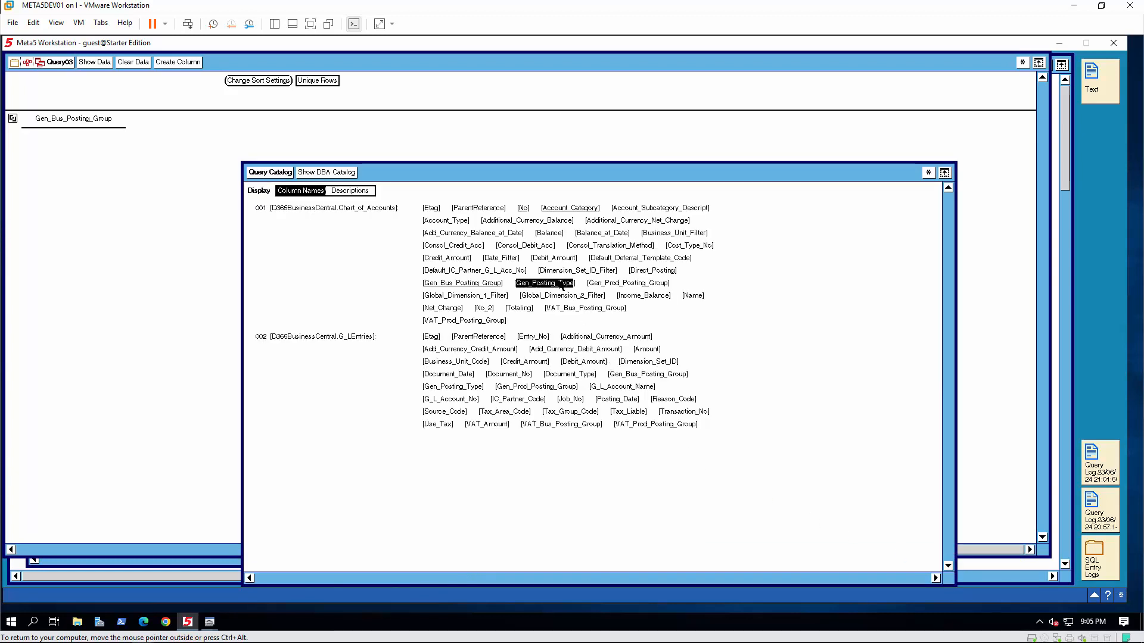
pyautogui.click(607, 285)
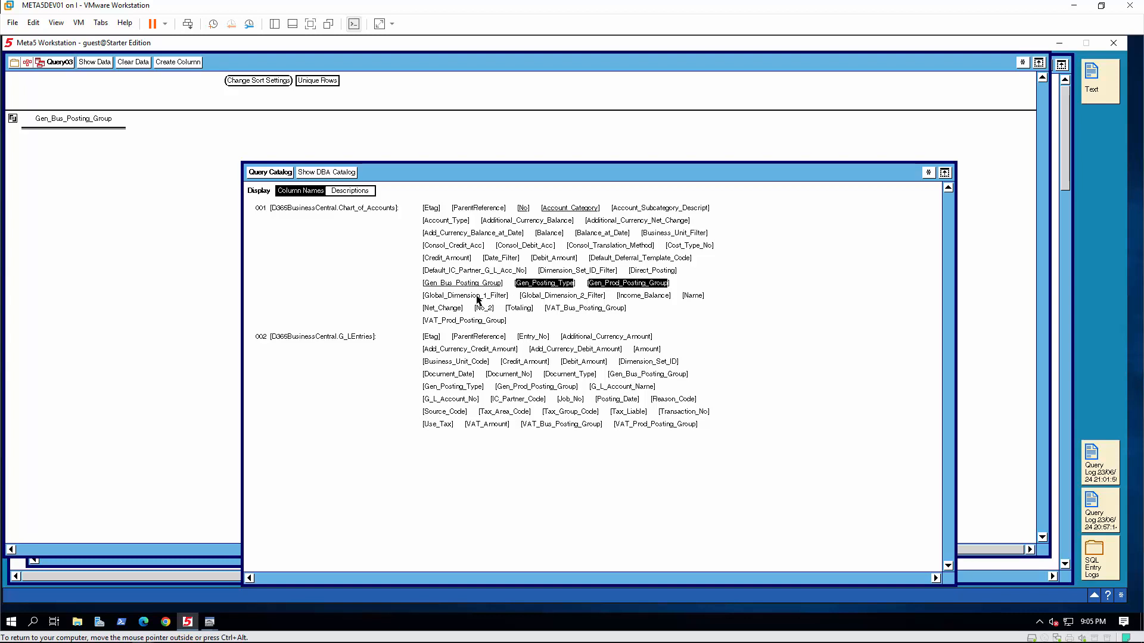
pyautogui.moveTo(622, 290); pyautogui.dragTo(105, 124)
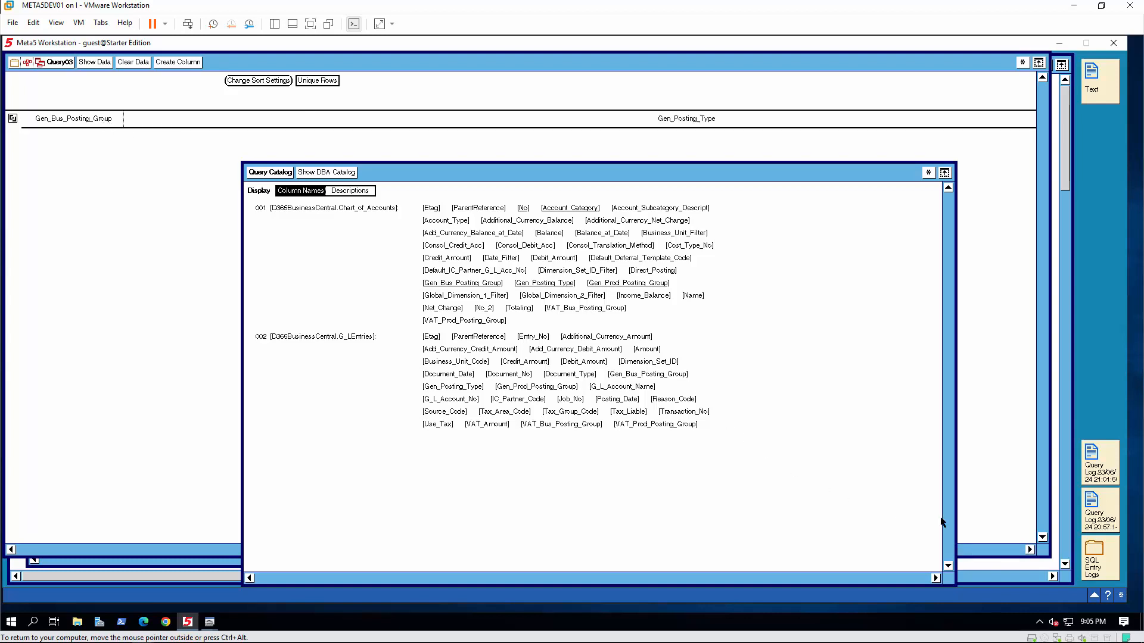
# Step: Add Entry_No, Document_Date, Document_No and Document_Type from G_LEntries to Query03 after Gen_Prod_Posting_Group
pyautogui.click(1016, 551)
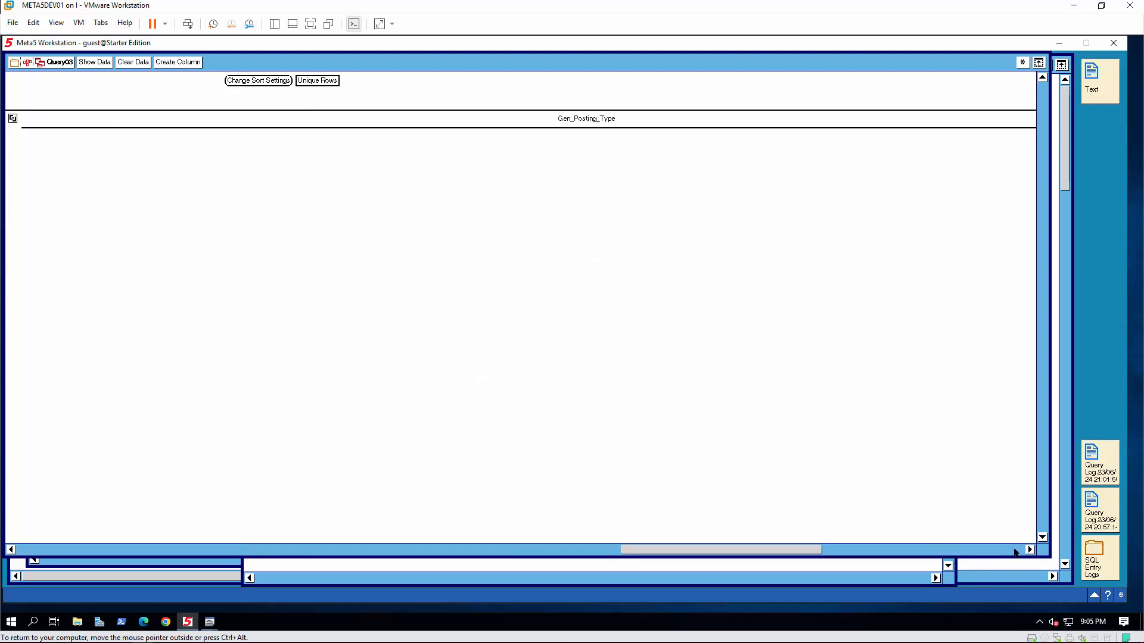
pyautogui.click(1017, 552)
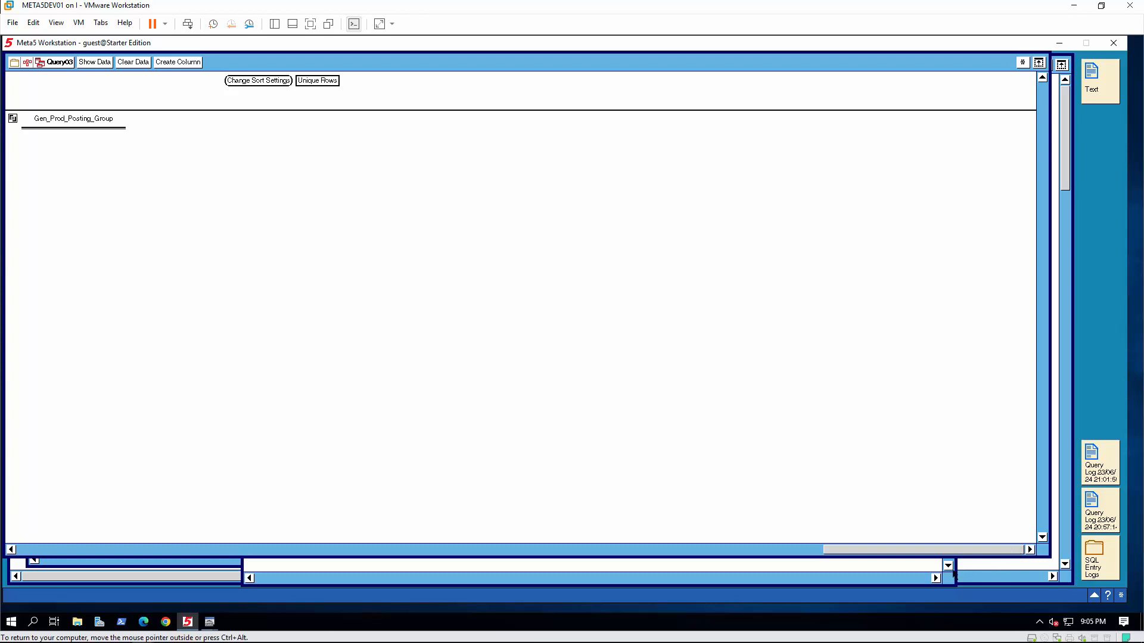
pyautogui.click(948, 566)
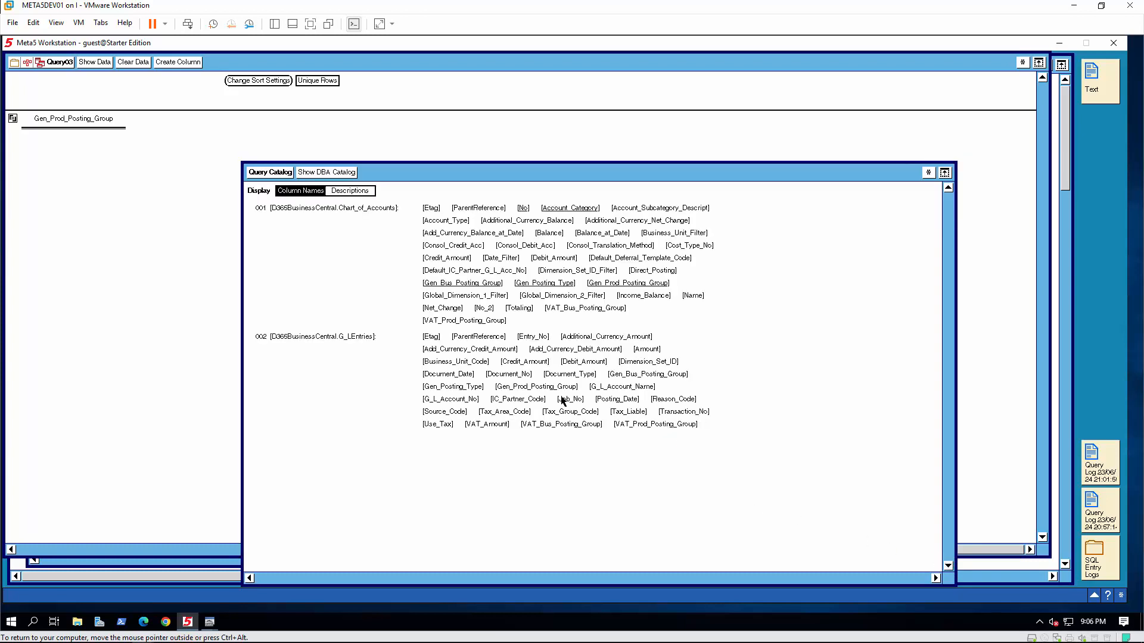
pyautogui.click(533, 338)
pyautogui.click(458, 375)
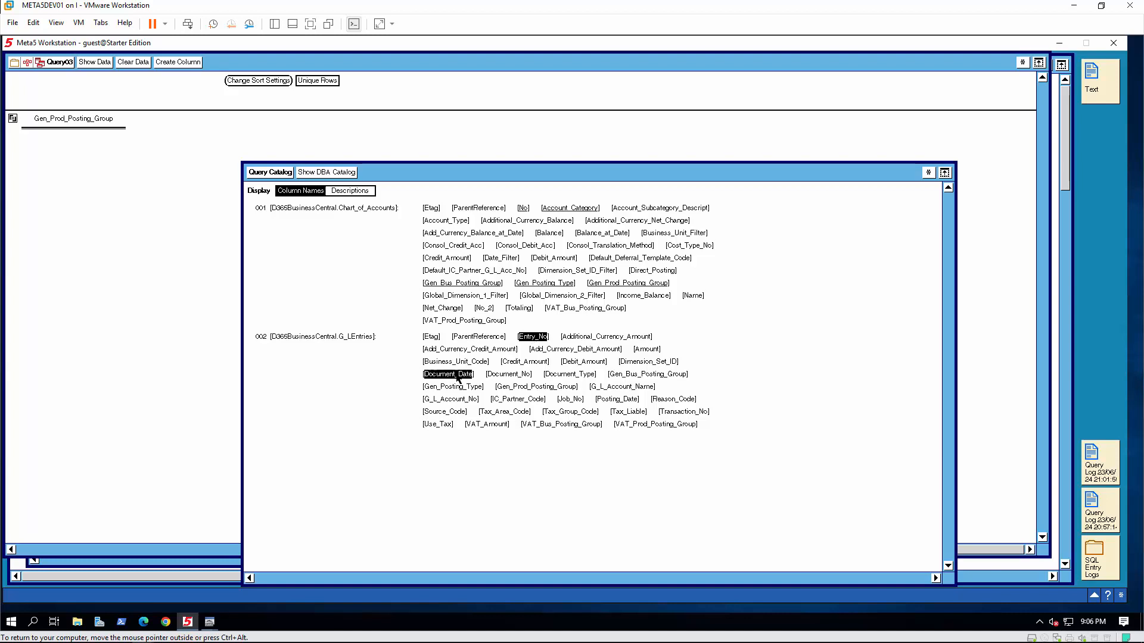
pyautogui.click(510, 375)
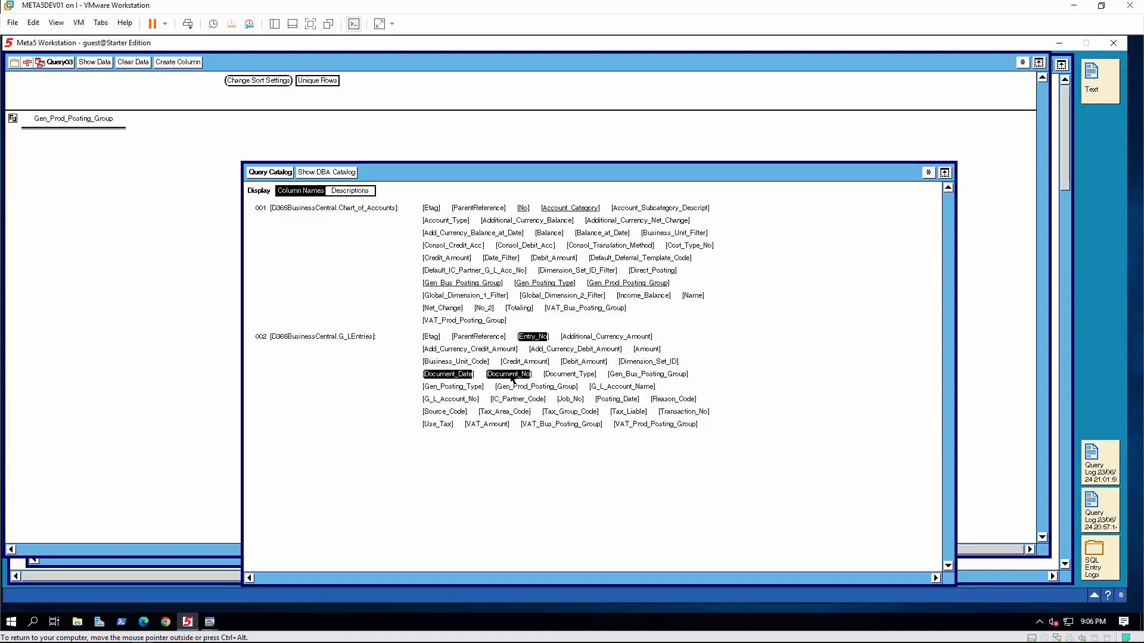
pyautogui.click(572, 375)
pyautogui.click(573, 379)
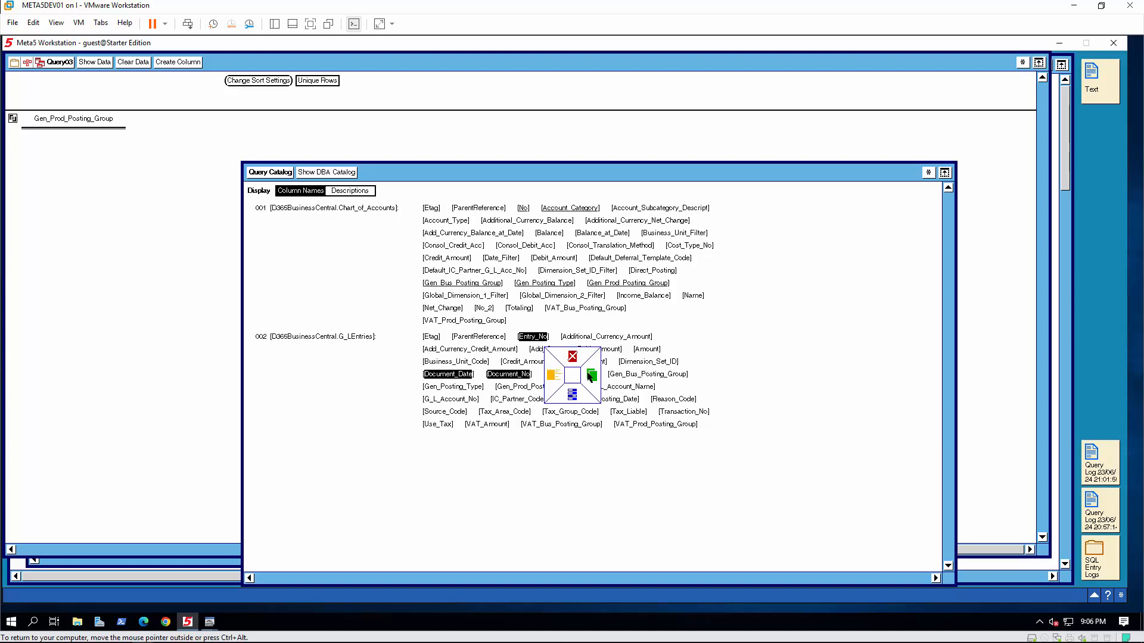
pyautogui.click(98, 128)
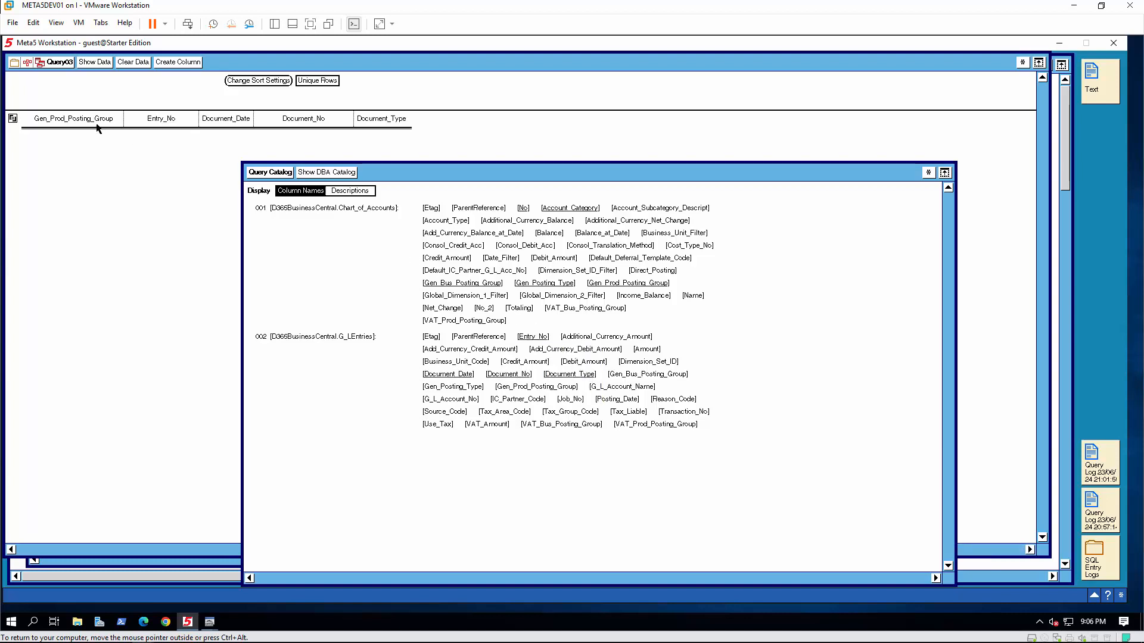
# Step: Create a computed column that sums G_LEntries.Amount and label it Amount
pyautogui.click(645, 349)
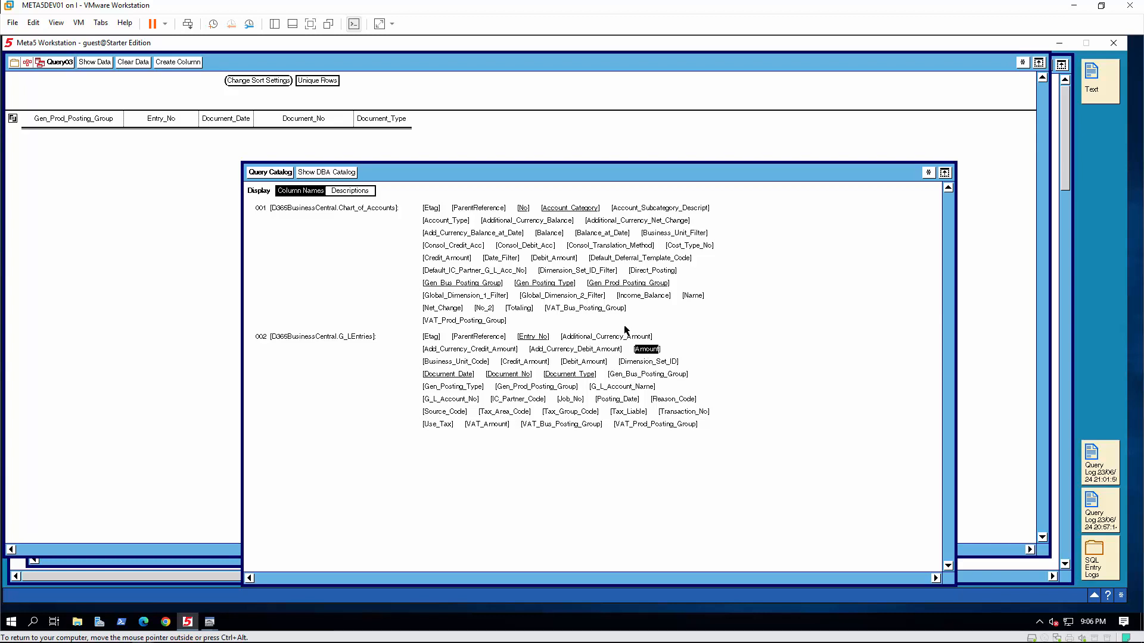
pyautogui.click(190, 65)
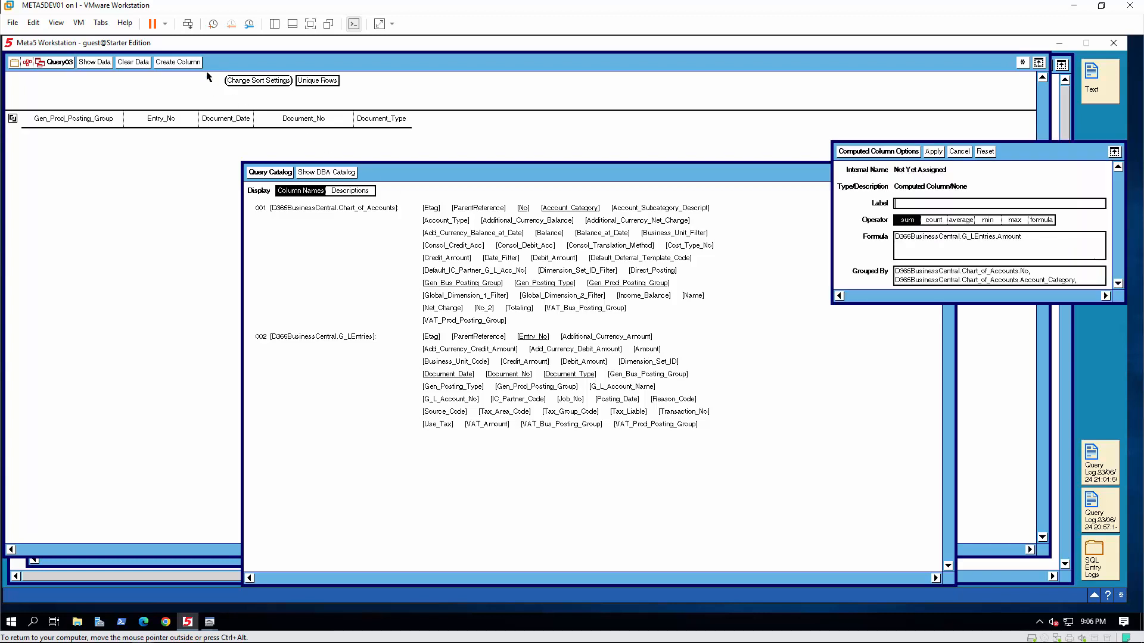
pyautogui.rightClick(1009, 238)
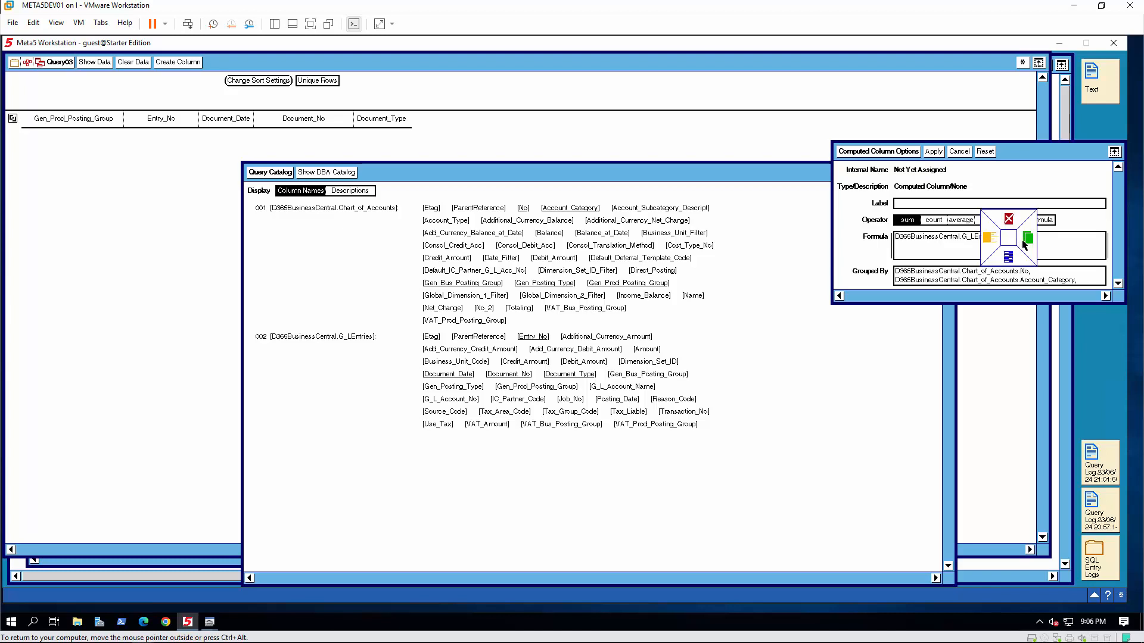
pyautogui.click(1025, 240)
pyautogui.click(904, 203)
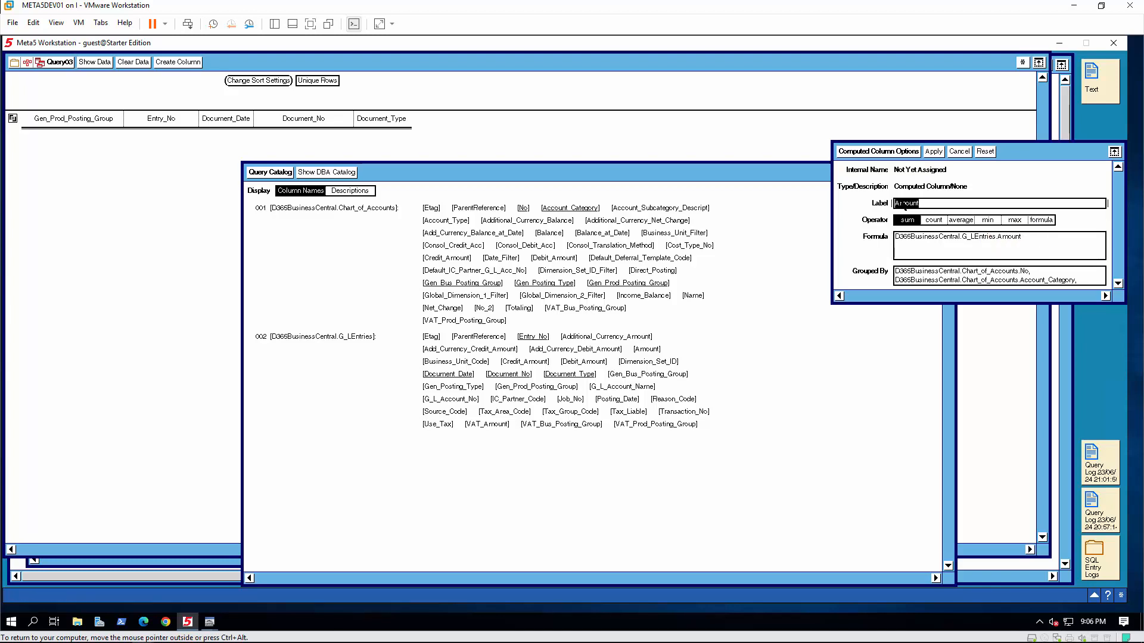
pyautogui.click(934, 152)
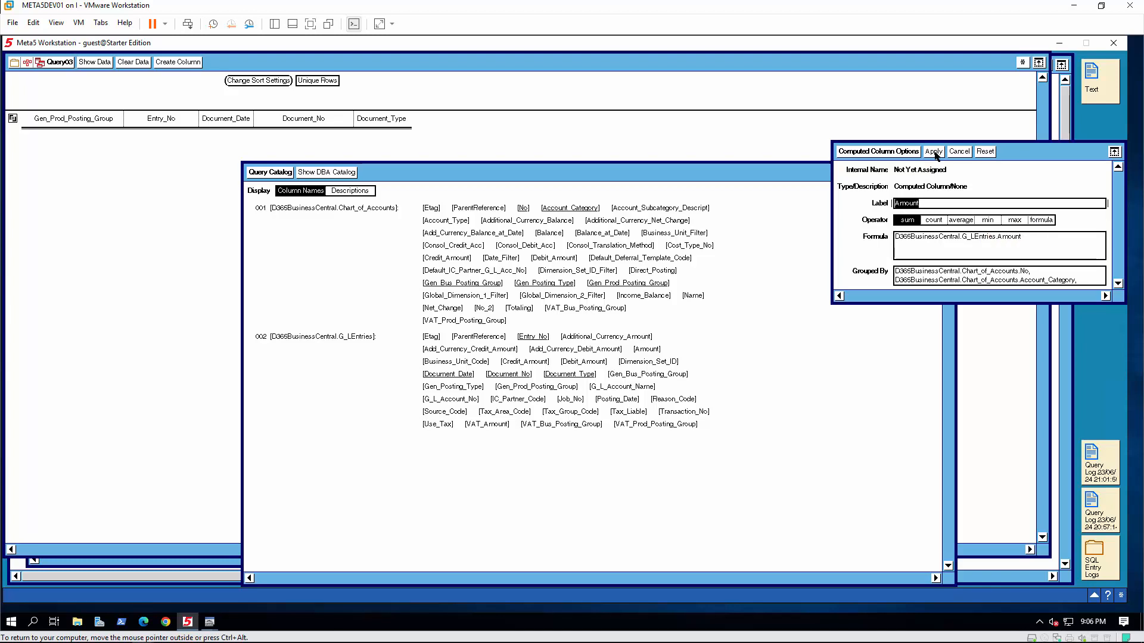
pyautogui.click(881, 153)
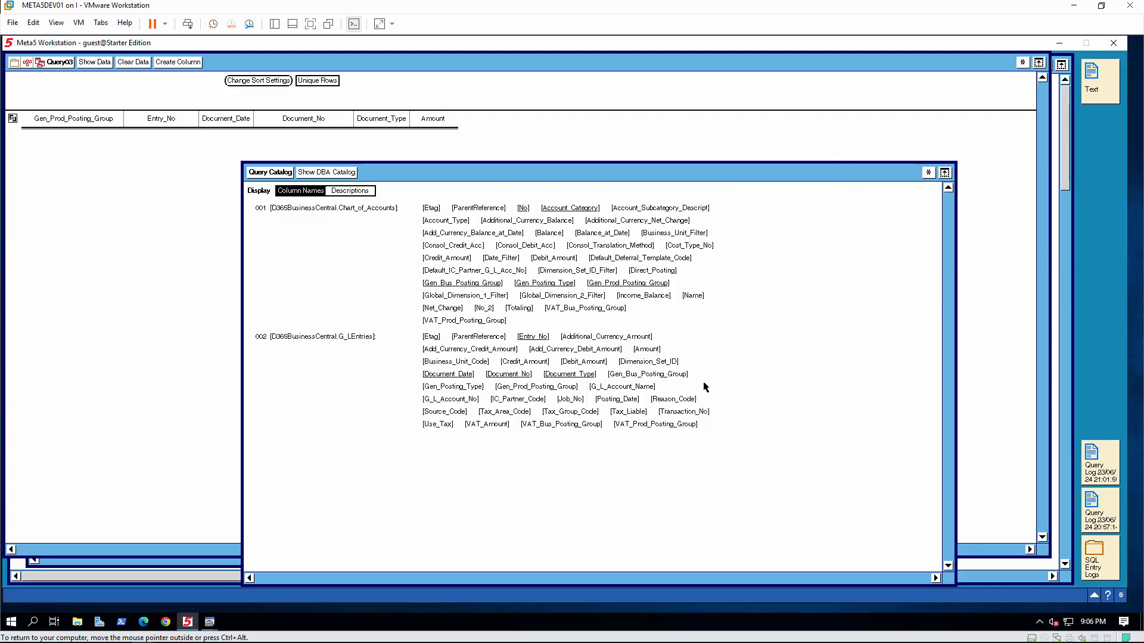
# Step: Create a computed column that sums G_LEntries.Credit_Amount and label it Credit_Amount
pyautogui.click(527, 363)
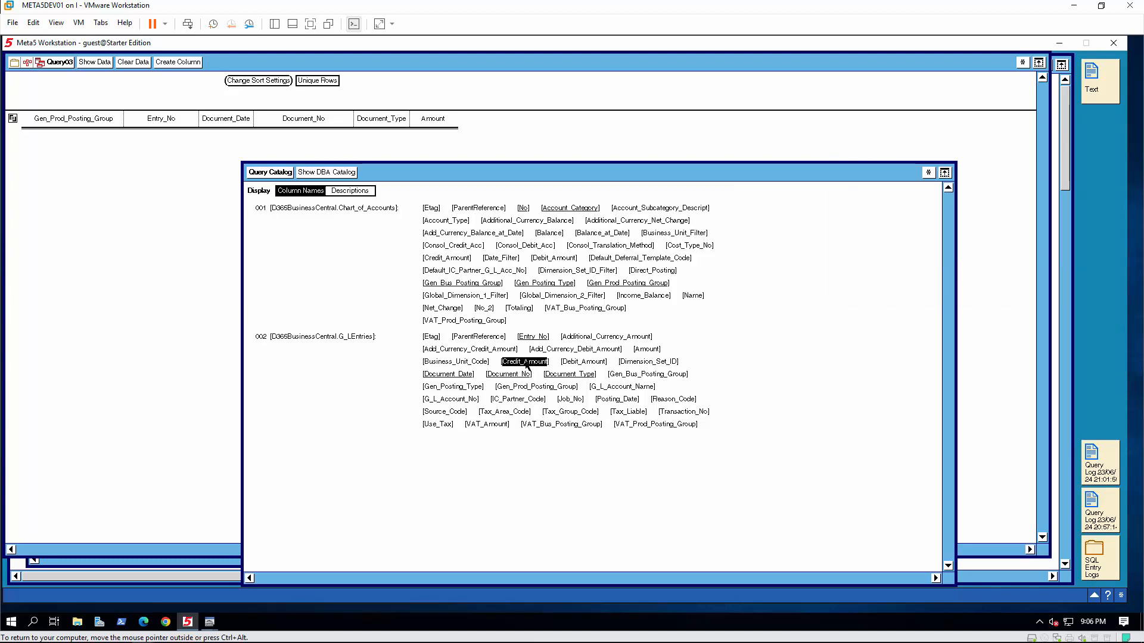
pyautogui.click(176, 63)
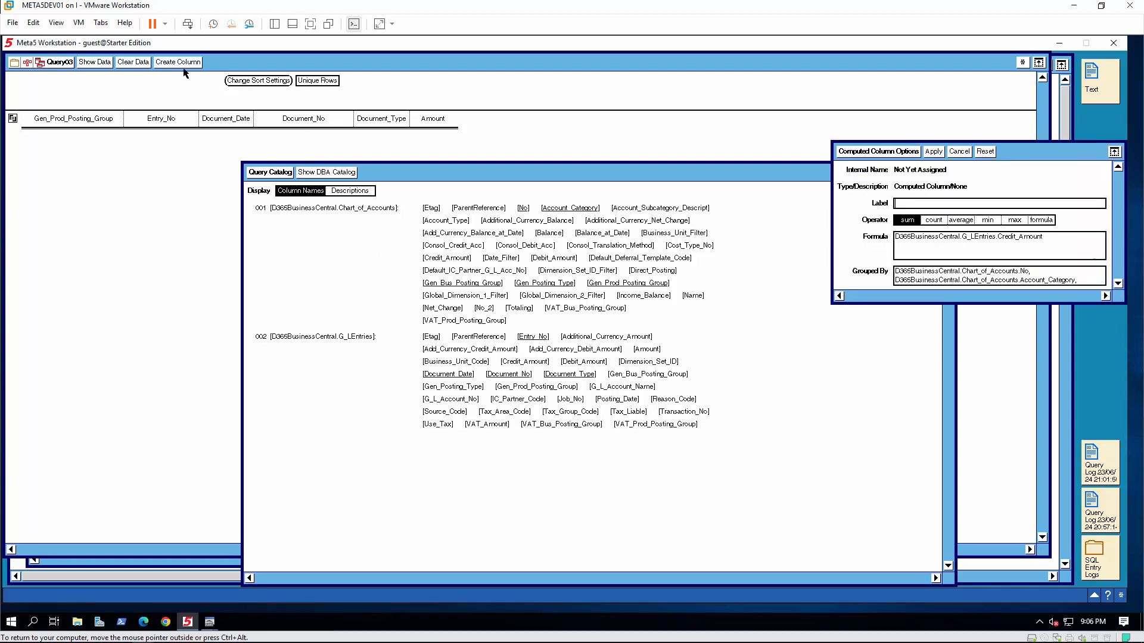
pyautogui.click(1020, 238)
pyautogui.click(1019, 239)
pyautogui.click(1020, 238)
pyautogui.hotkey('ctrl', 'c')
pyautogui.rightClick(1020, 238)
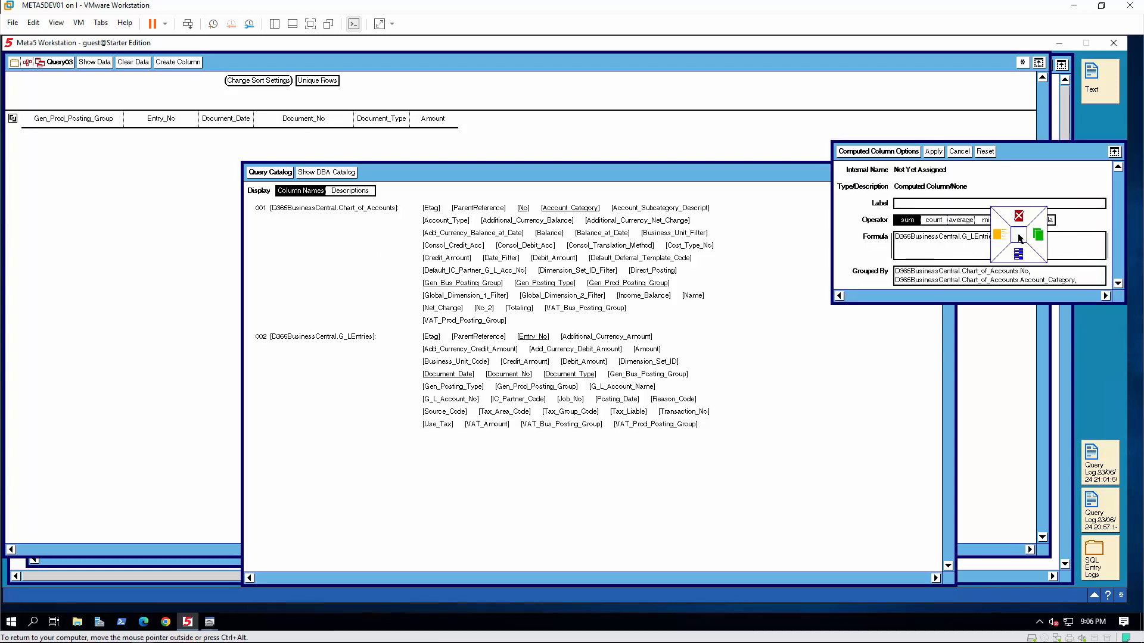
pyautogui.click(1036, 237)
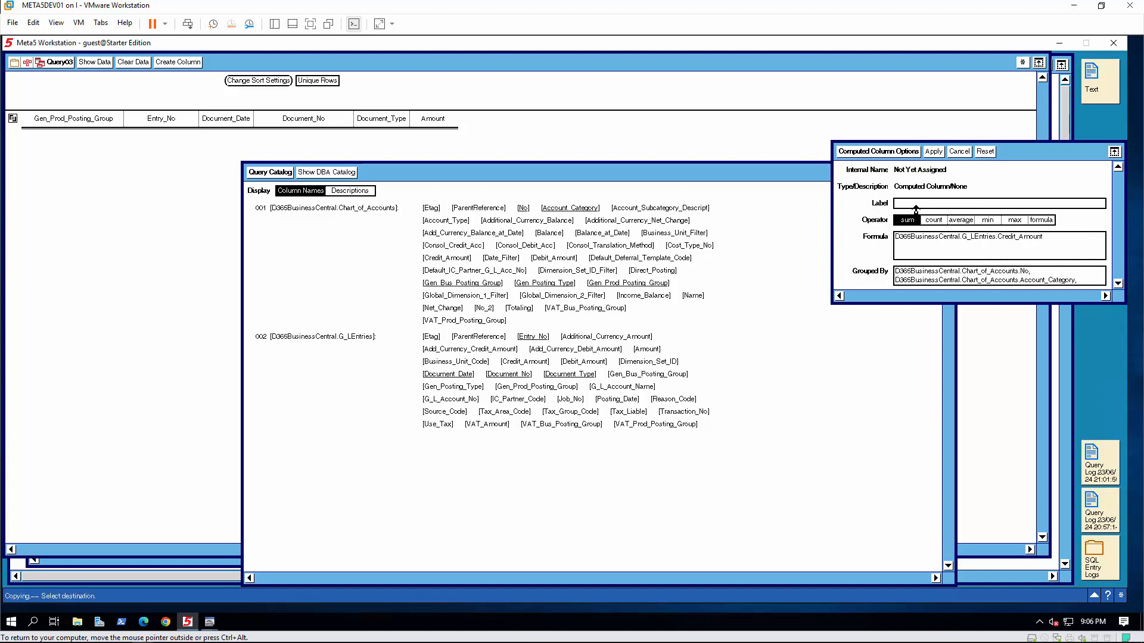
pyautogui.click(915, 204)
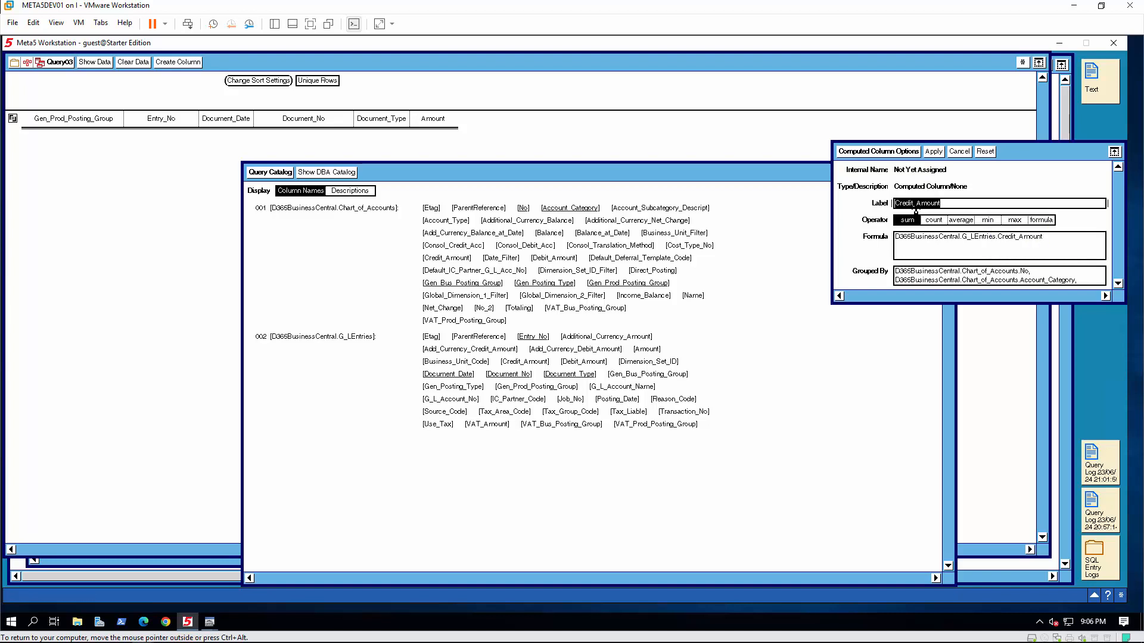
pyautogui.click(934, 154)
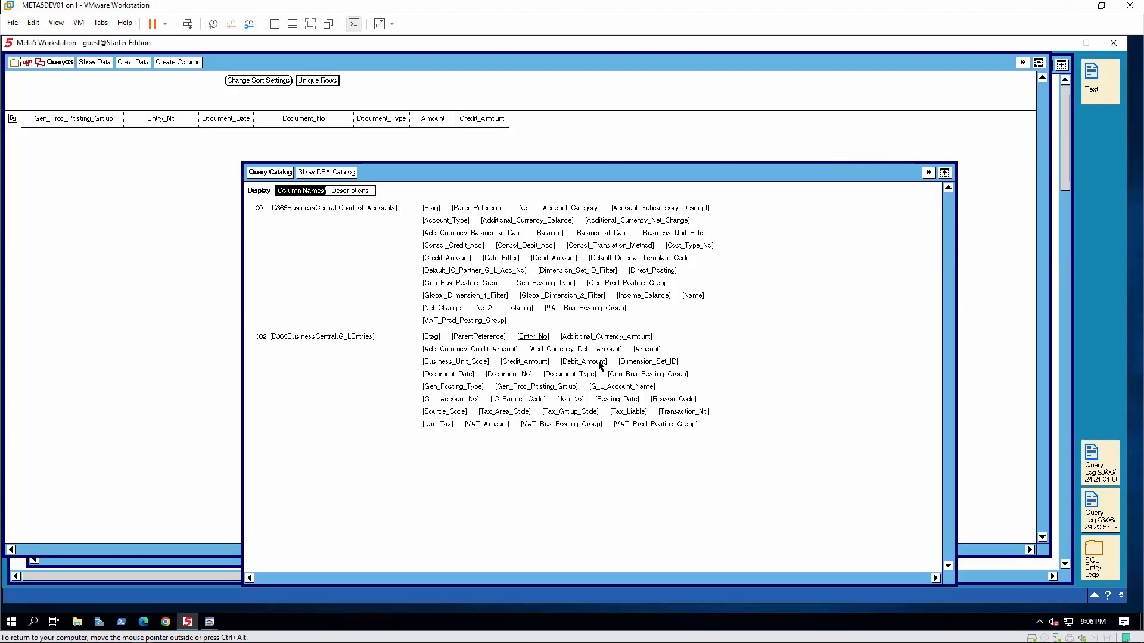
# Step: Create a computed column that sums G_LEntries.Debit_Amount and label it Debit_Amount
pyautogui.click(574, 359)
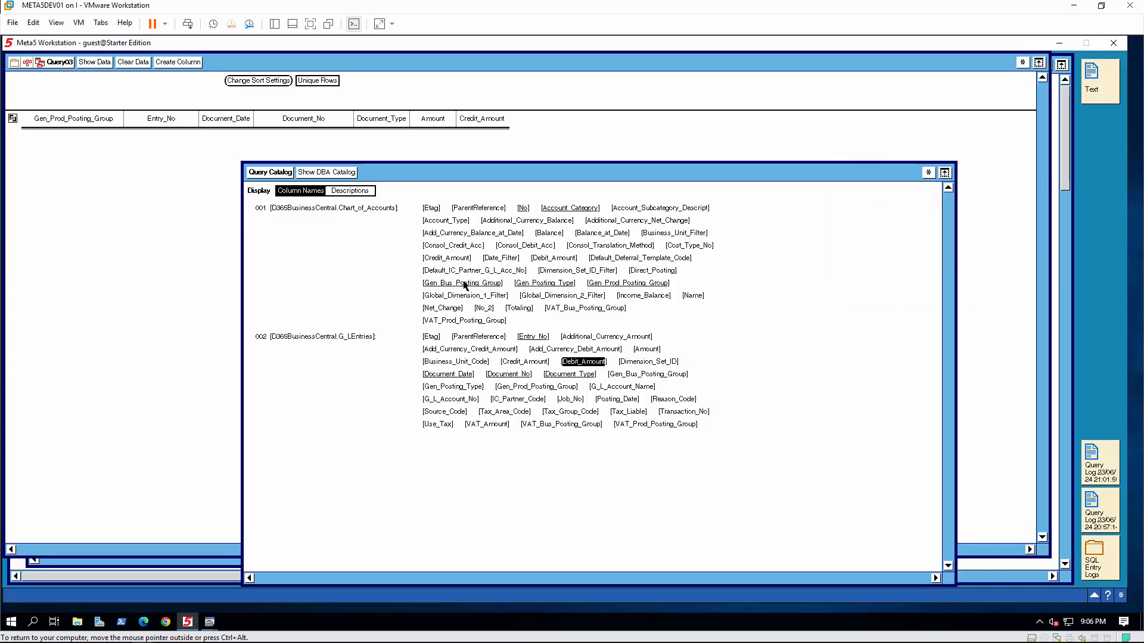
pyautogui.click(183, 63)
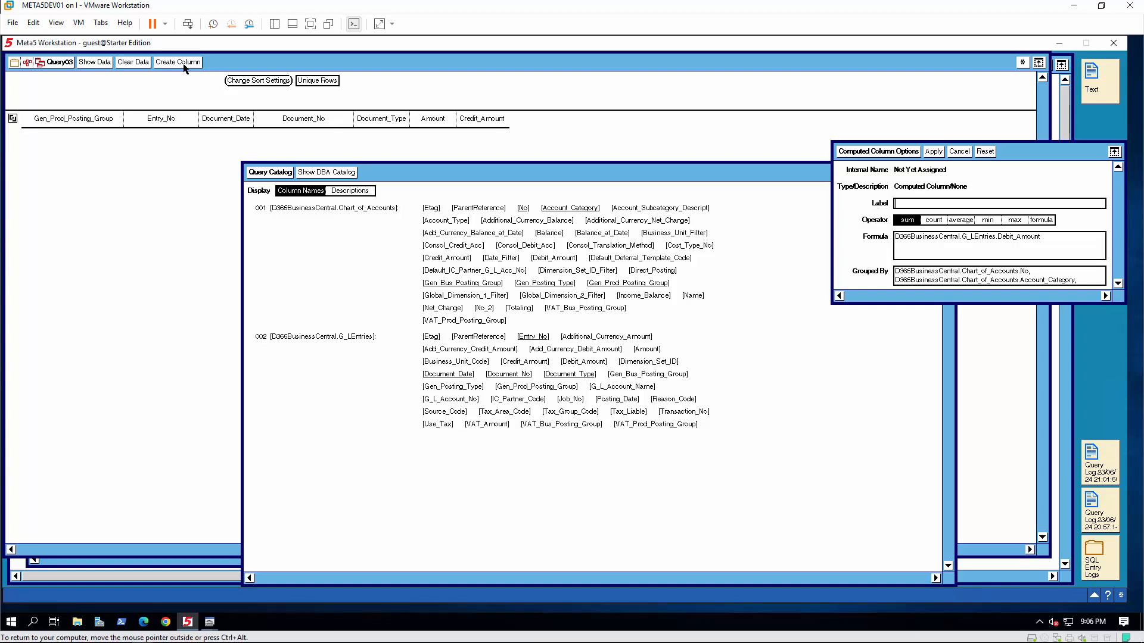
pyautogui.doubleClick(1020, 238)
pyautogui.rightClick(1020, 240)
pyautogui.click(1034, 248)
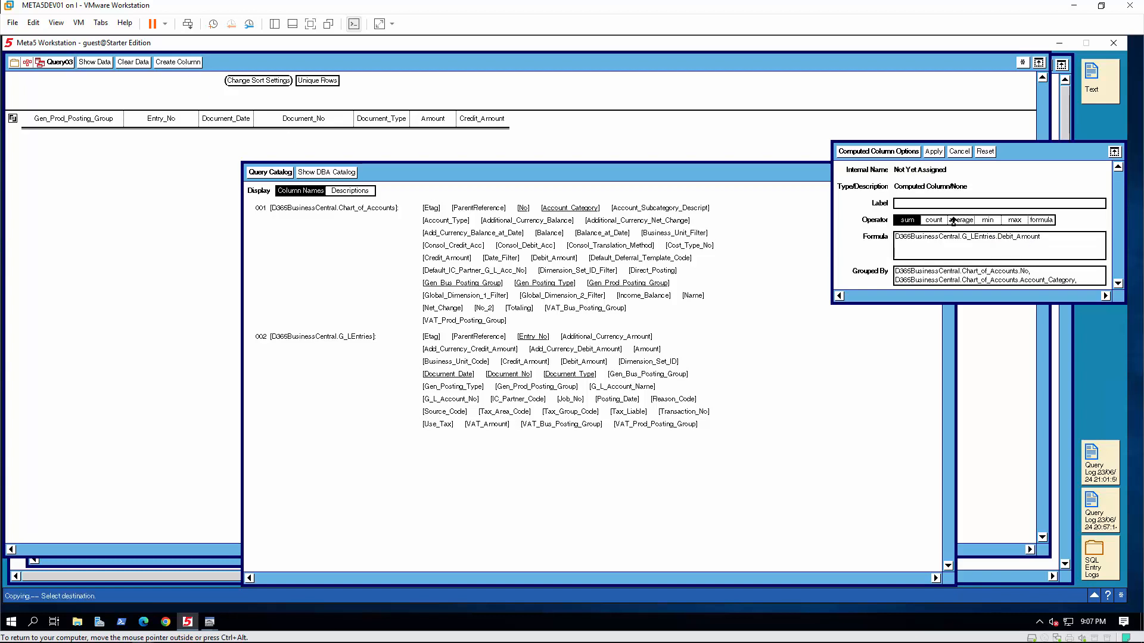
pyautogui.click(914, 206)
pyautogui.click(934, 152)
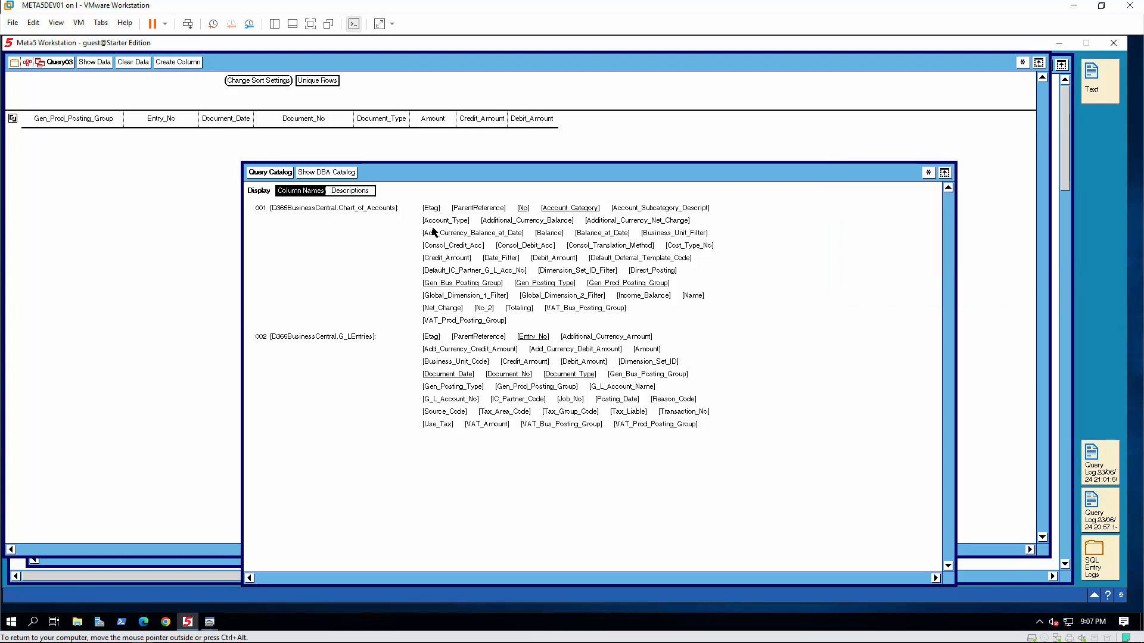
# Step: Close the Query Catalog and join Chart_of_Accounts.No to G_LEntries.G_L_Account_No with an equals link in Query Control
pyautogui.click(282, 174)
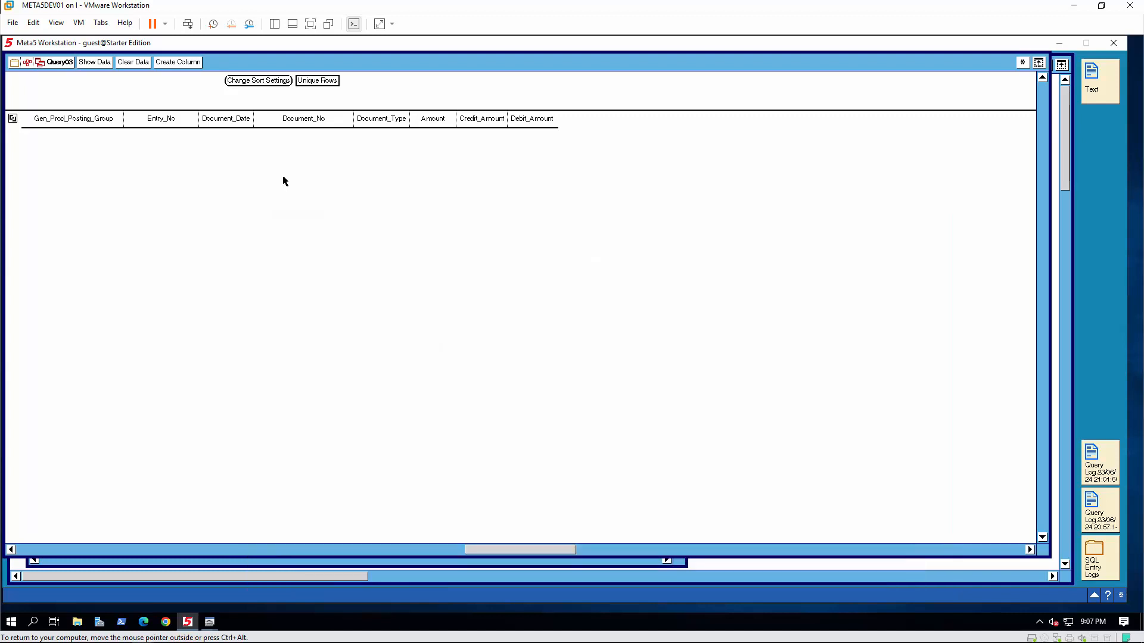
pyautogui.click(668, 562)
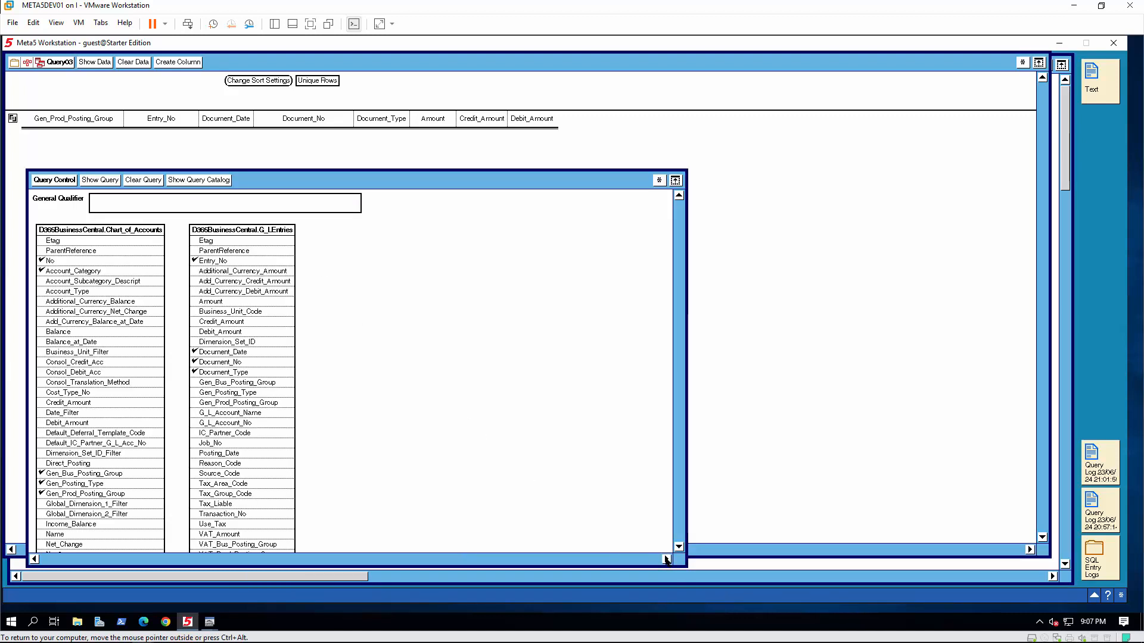
pyautogui.click(75, 262)
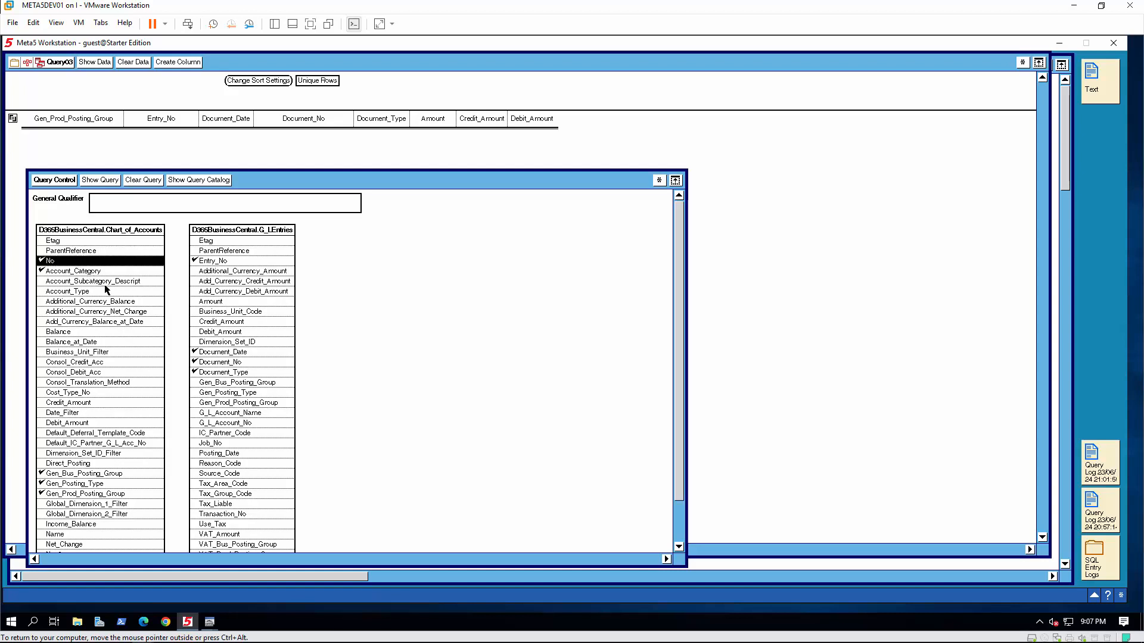
pyautogui.click(224, 424)
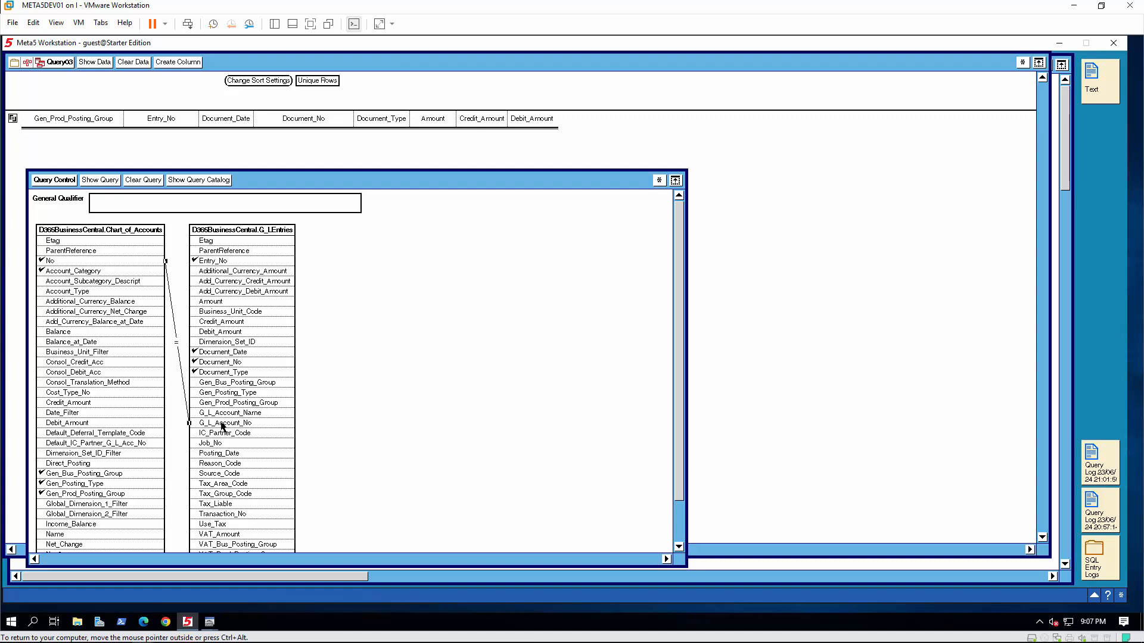
pyautogui.click(102, 181)
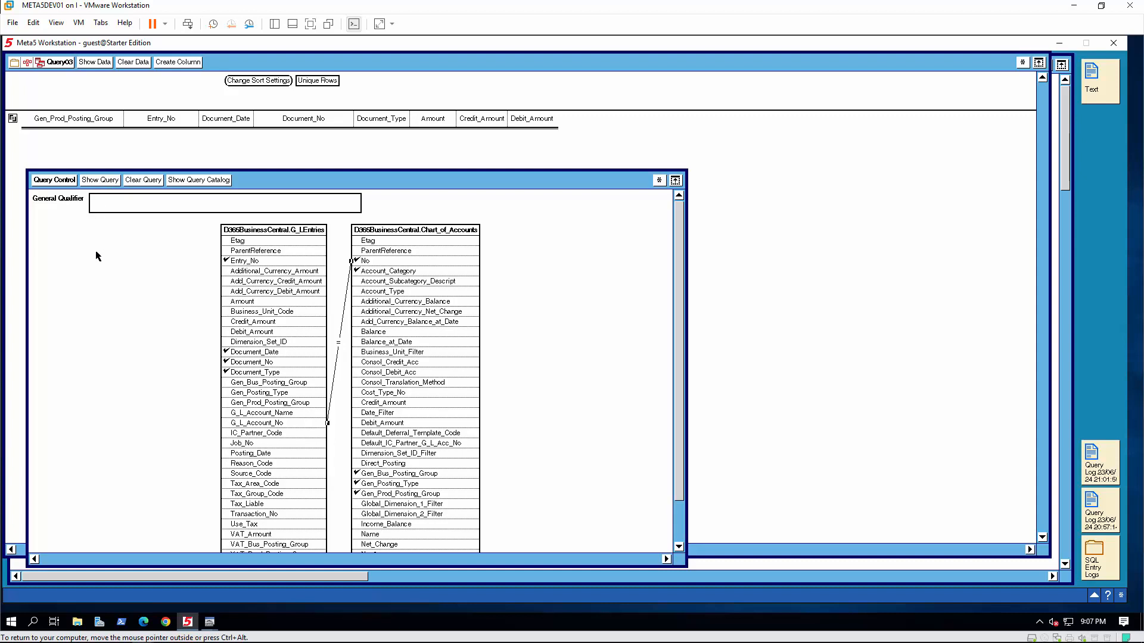
# Step: Turn on SQL capture for Query03, enlarge the new query log window, and retrieve the query's data
pyautogui.click(1022, 63)
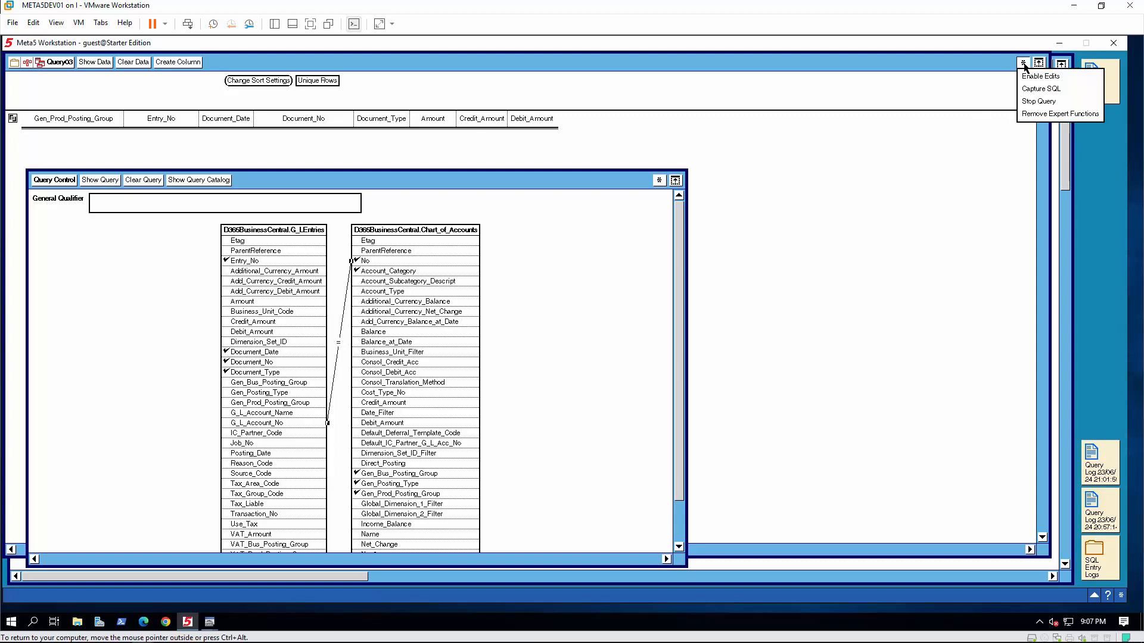
pyautogui.click(1034, 89)
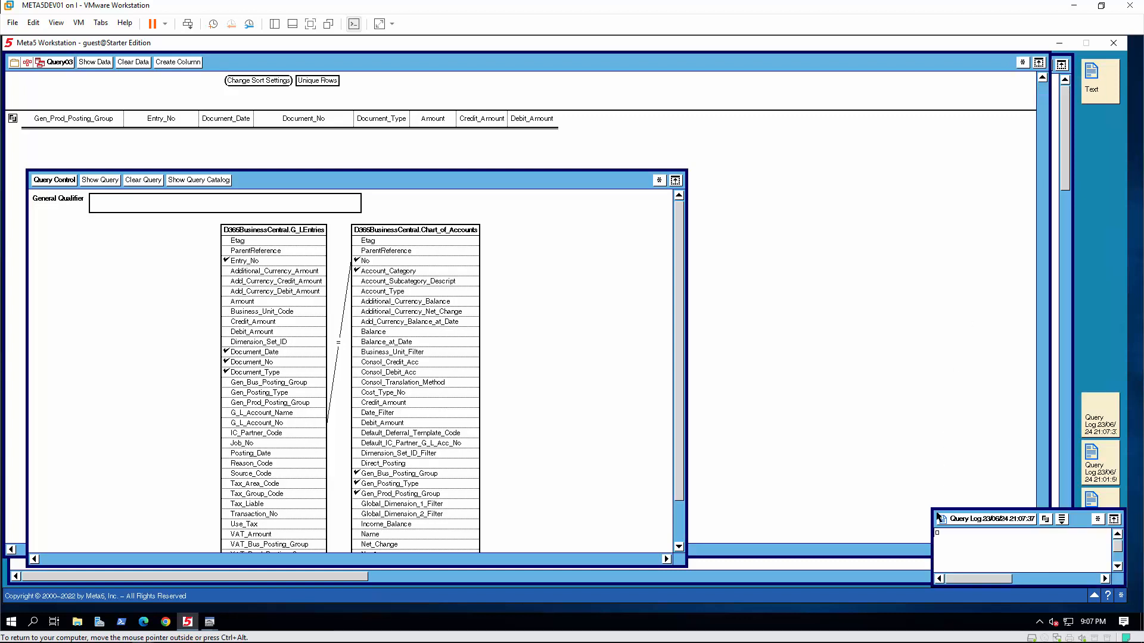
pyautogui.moveTo(934, 514); pyautogui.dragTo(591, 191)
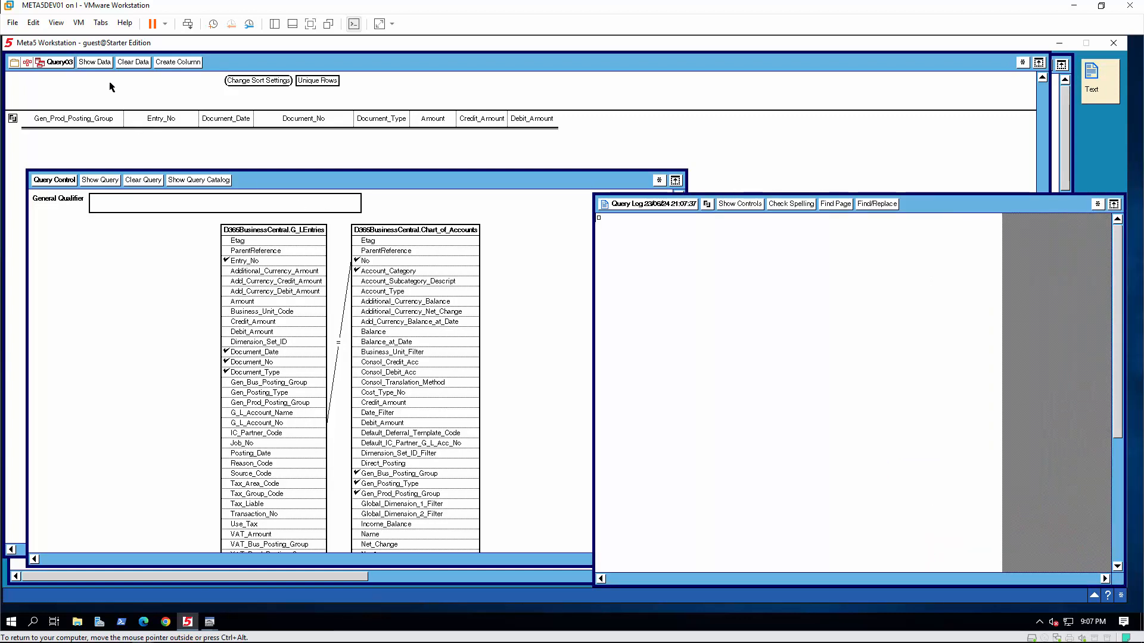
pyautogui.click(99, 63)
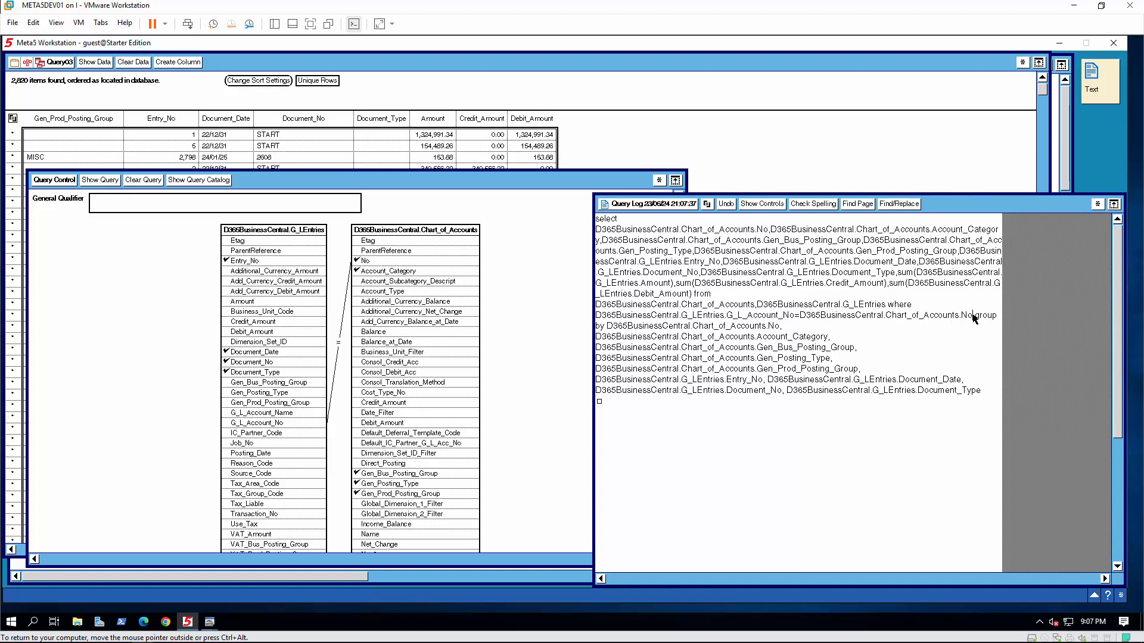
# Step: Highlight the G_L_Account_No to Chart_of_Accounts.No join condition in the captured SQL, then close the log and Query03
pyautogui.moveTo(972, 317); pyautogui.dragTo(853, 318)
pyautogui.moveTo(679, 317); pyautogui.dragTo(595, 316)
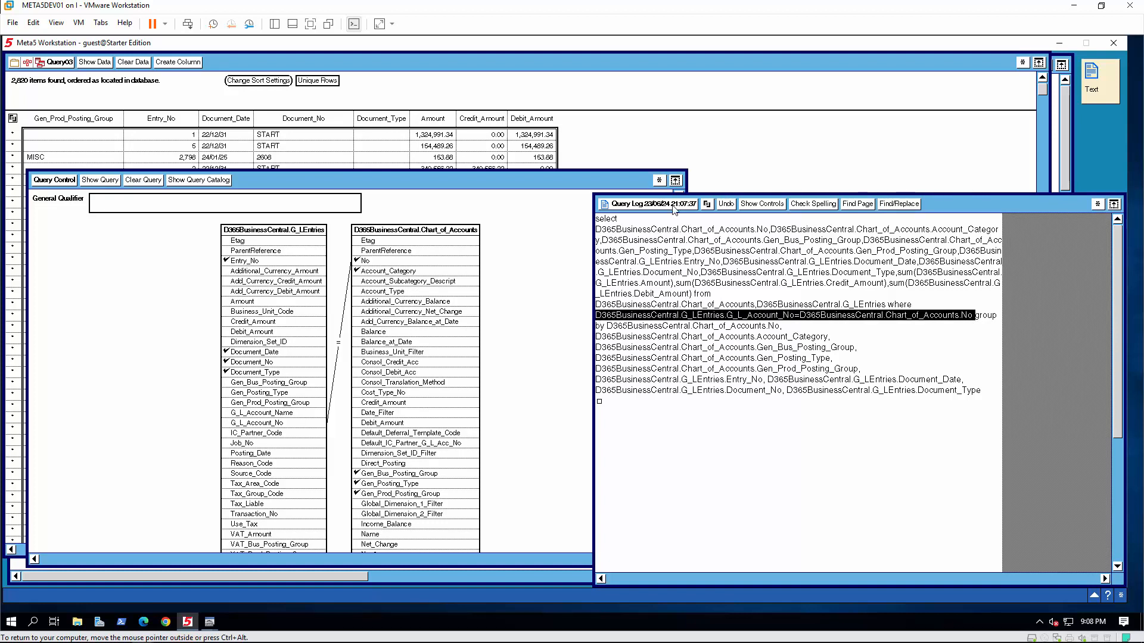
pyautogui.click(650, 203)
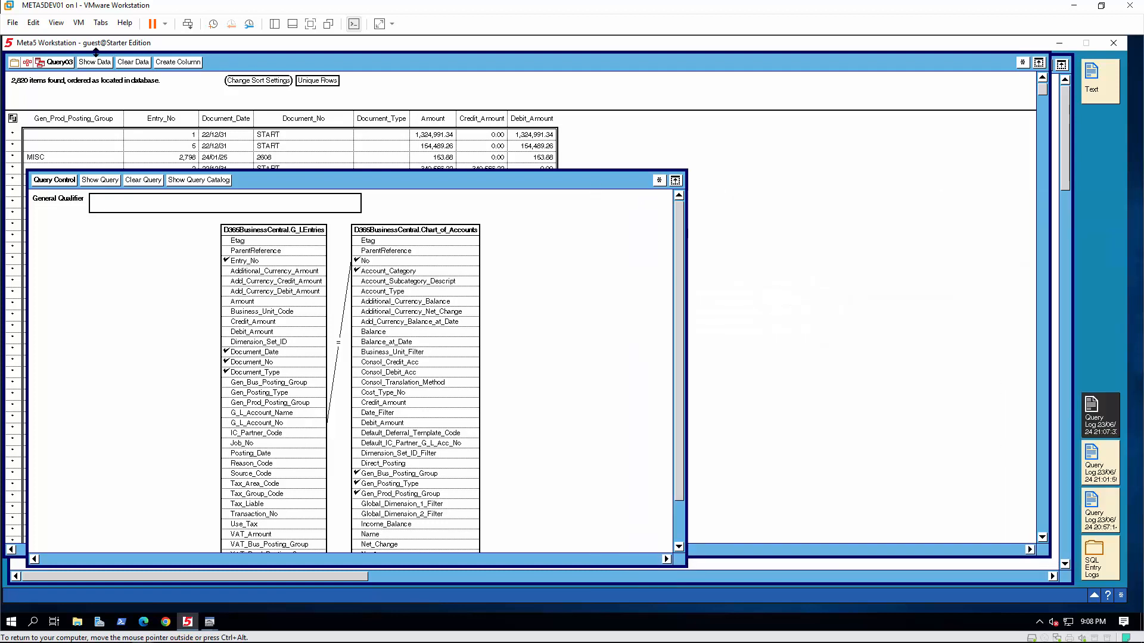
pyautogui.click(60, 66)
# Step: Open Query04 from the Demos for BC capsule, display its query controls, and retrieve its data
pyautogui.click(38, 296)
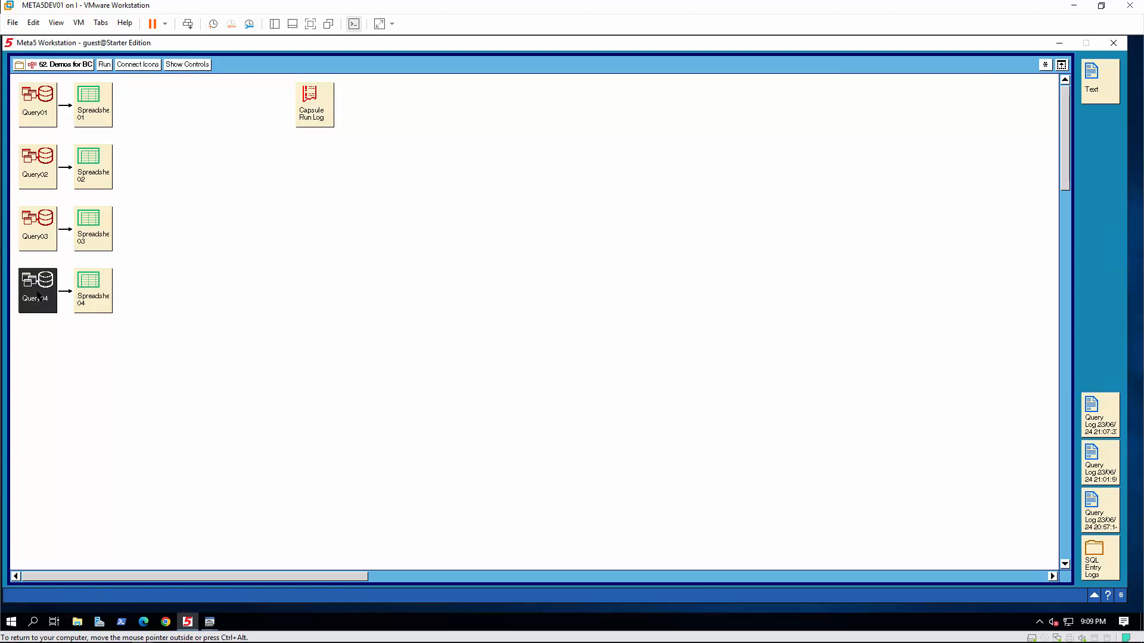
pyautogui.doubleClick(38, 296)
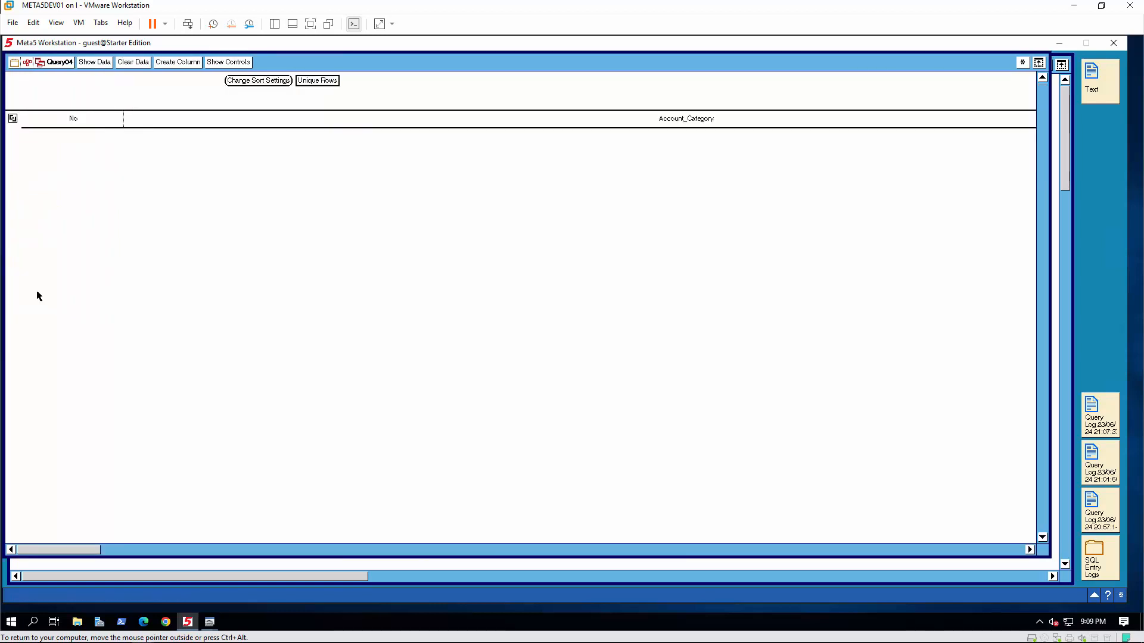
pyautogui.click(223, 64)
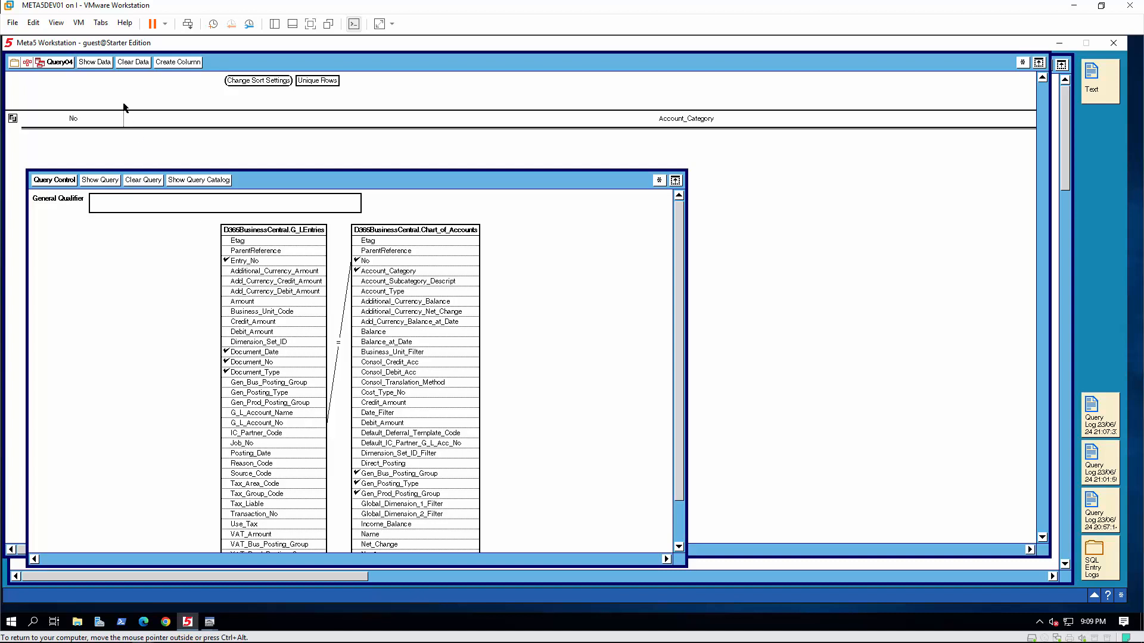
pyautogui.click(98, 64)
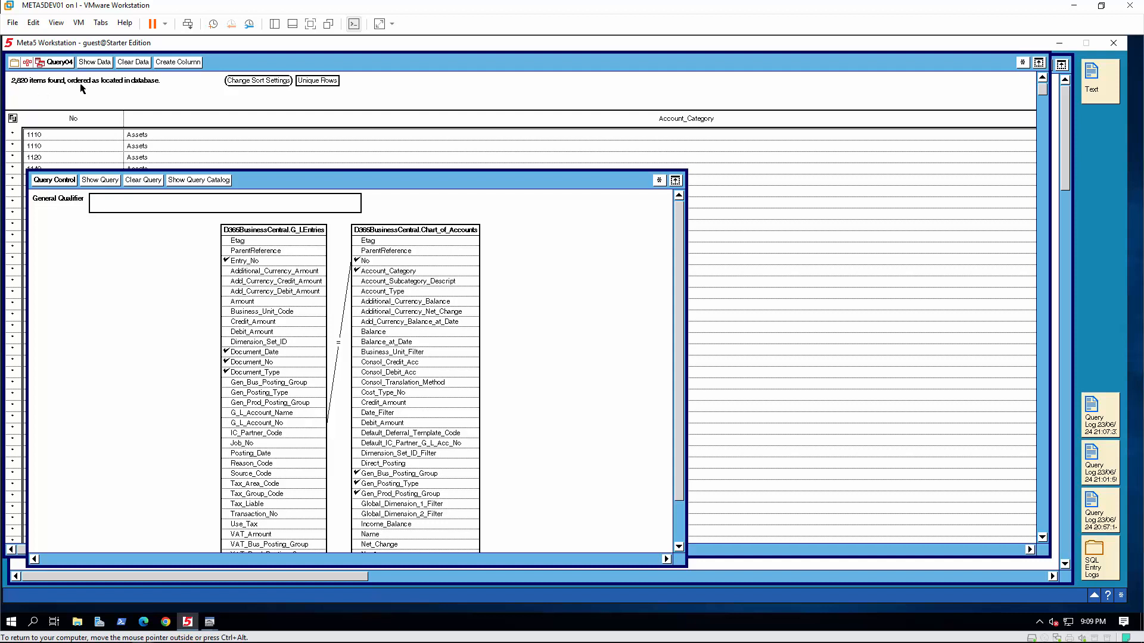
# Step: Add an equals condition on Chart_of_Accounts.No in Query04 for the values 1110, 1120, 1130 and 1140
pyautogui.click(391, 261)
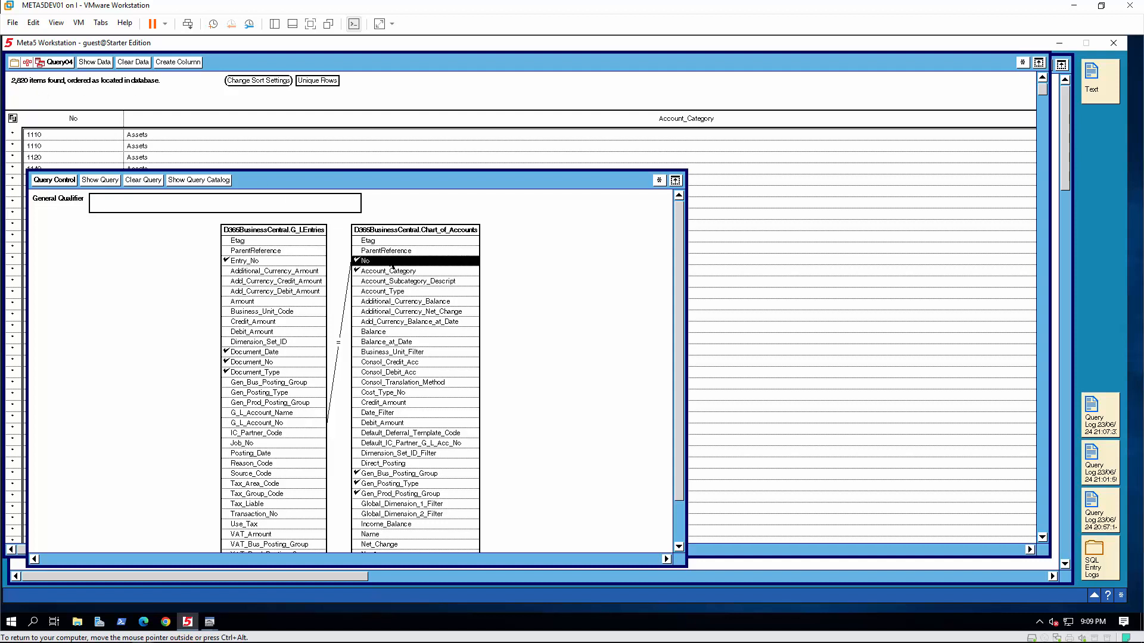
pyautogui.click(395, 277)
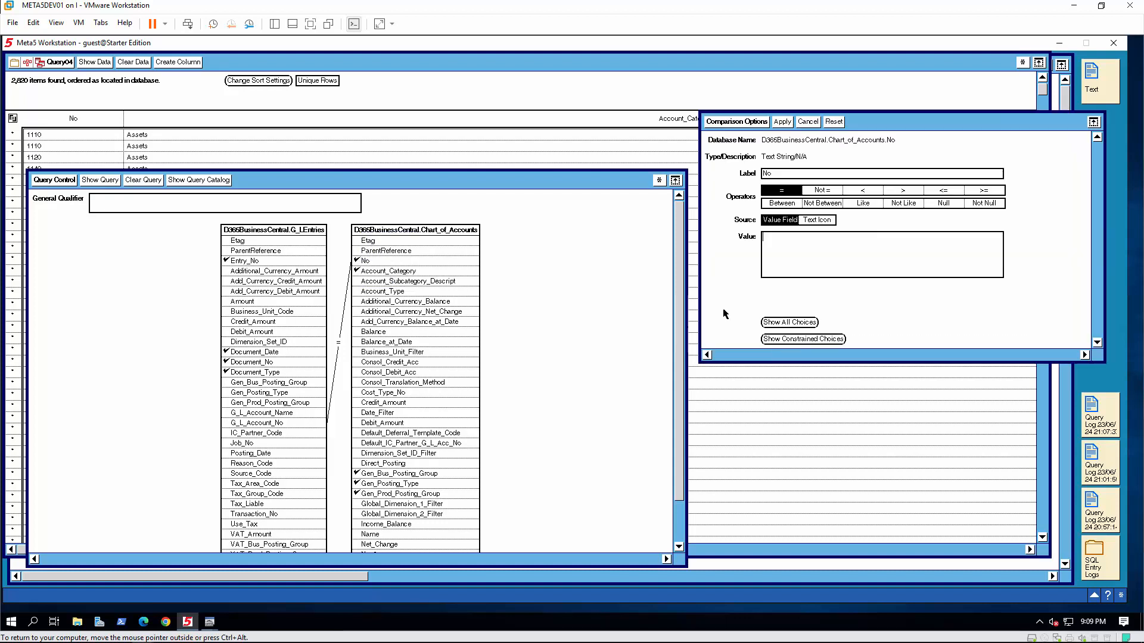
pyautogui.click(789, 322)
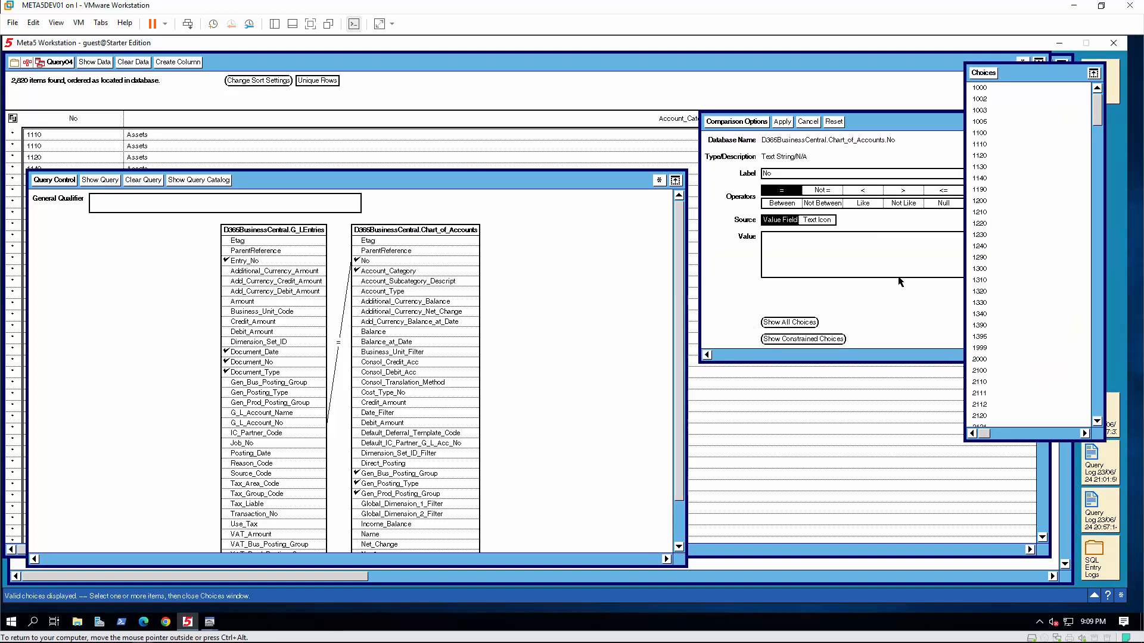
pyautogui.click(983, 152)
pyautogui.moveTo(986, 159); pyautogui.dragTo(991, 181)
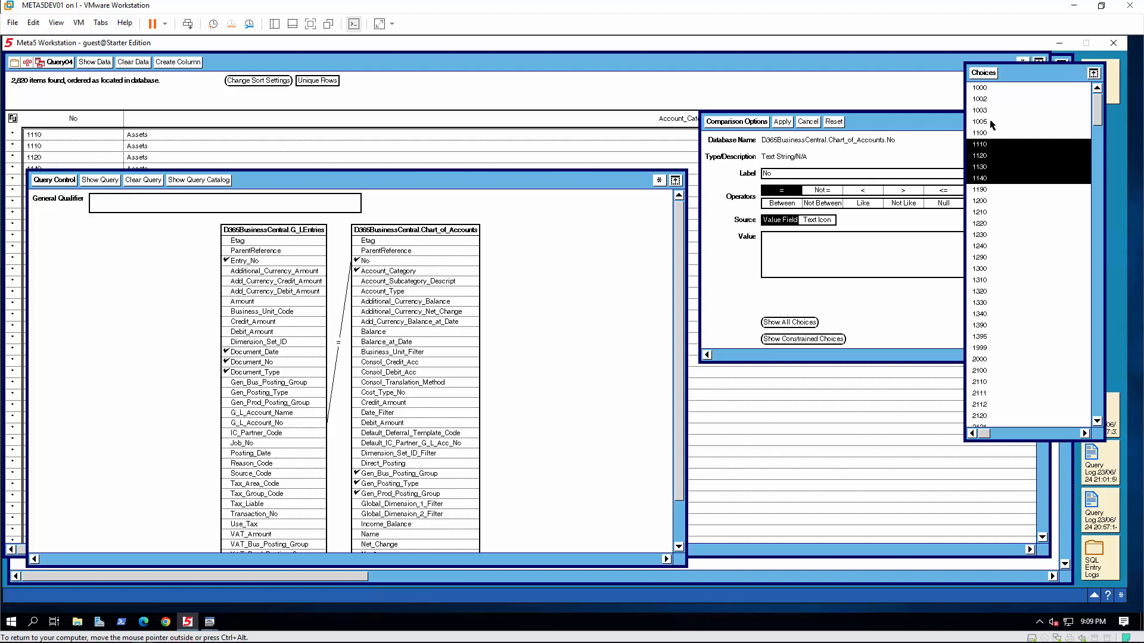
pyautogui.click(982, 74)
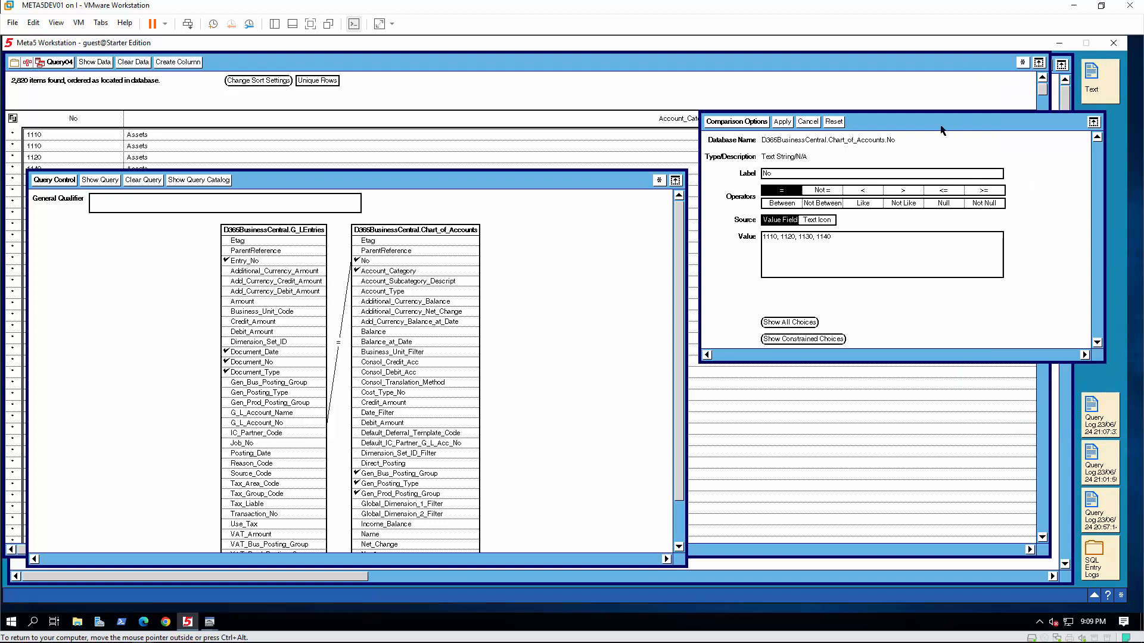
pyautogui.click(780, 122)
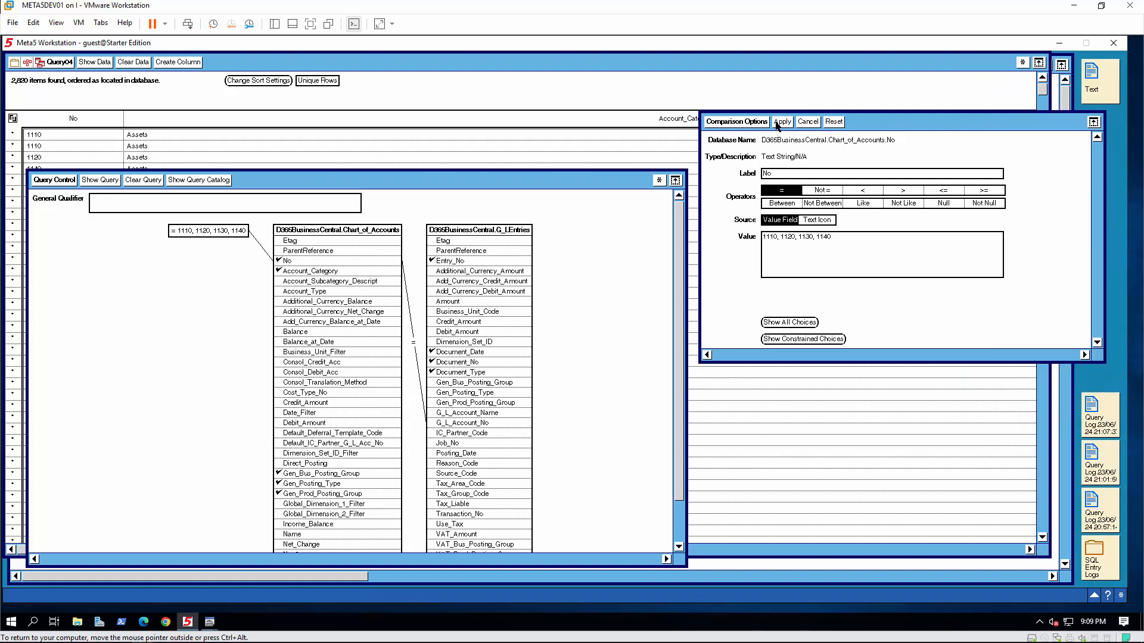
pyautogui.click(744, 128)
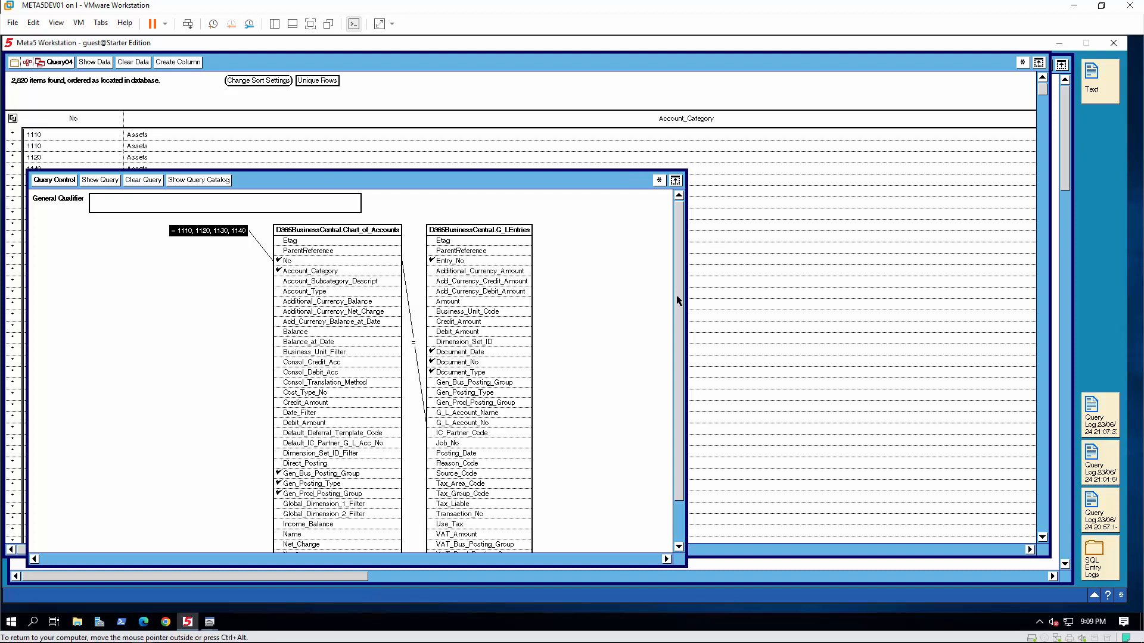
# Step: Turn on SQL capture for Query04, enlarge the new query log window, and retrieve the filtered data
pyautogui.click(1020, 64)
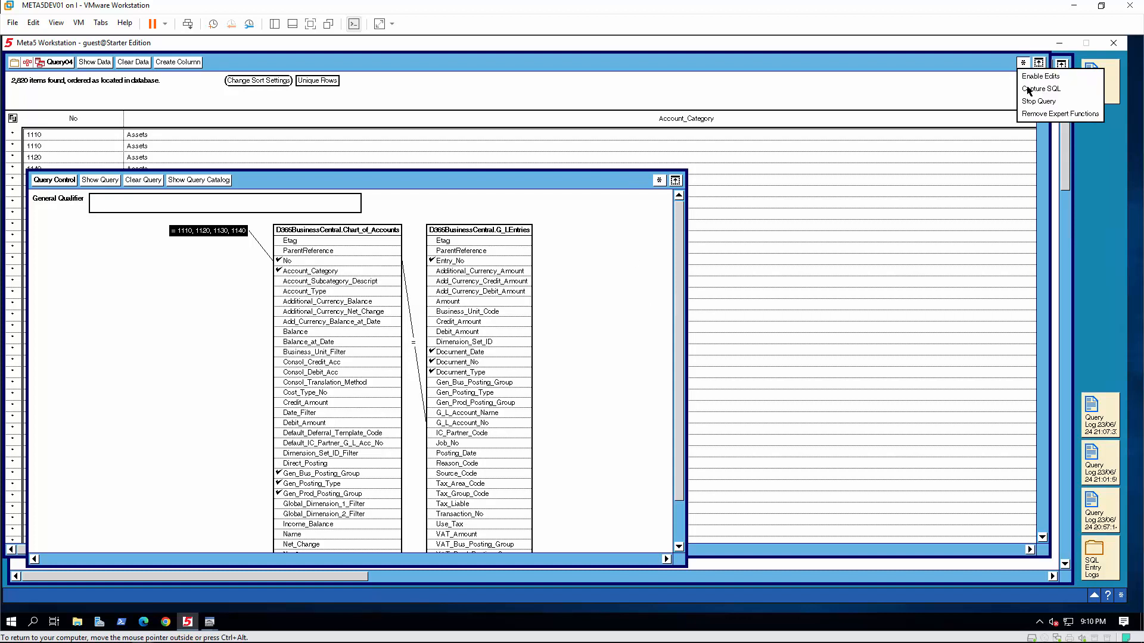
pyautogui.click(1028, 91)
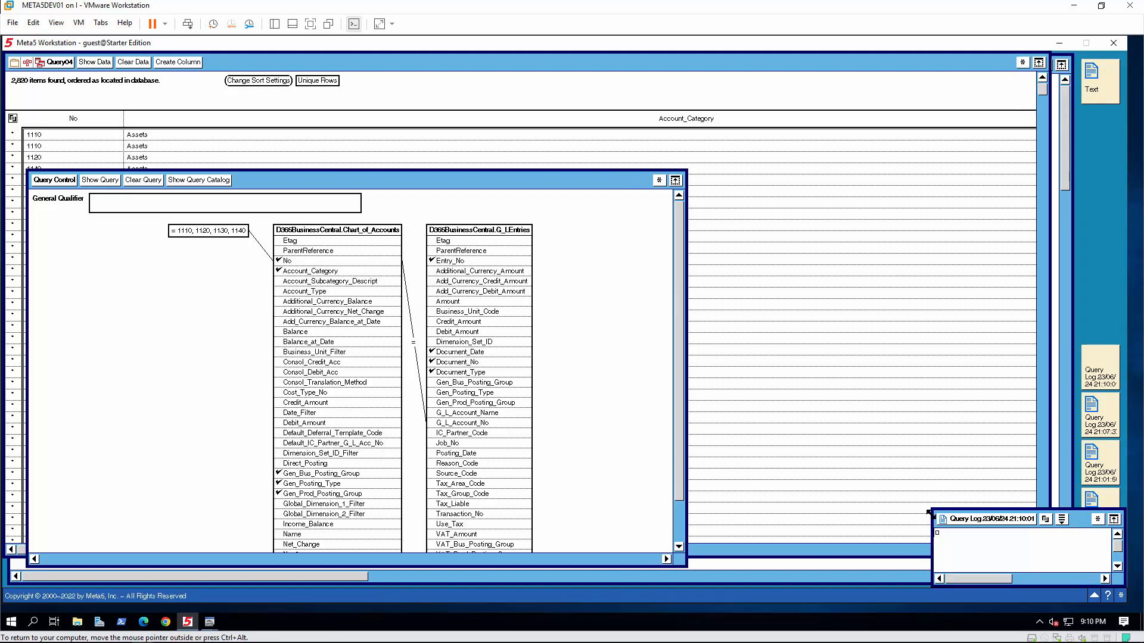
pyautogui.moveTo(930, 505); pyautogui.dragTo(625, 197)
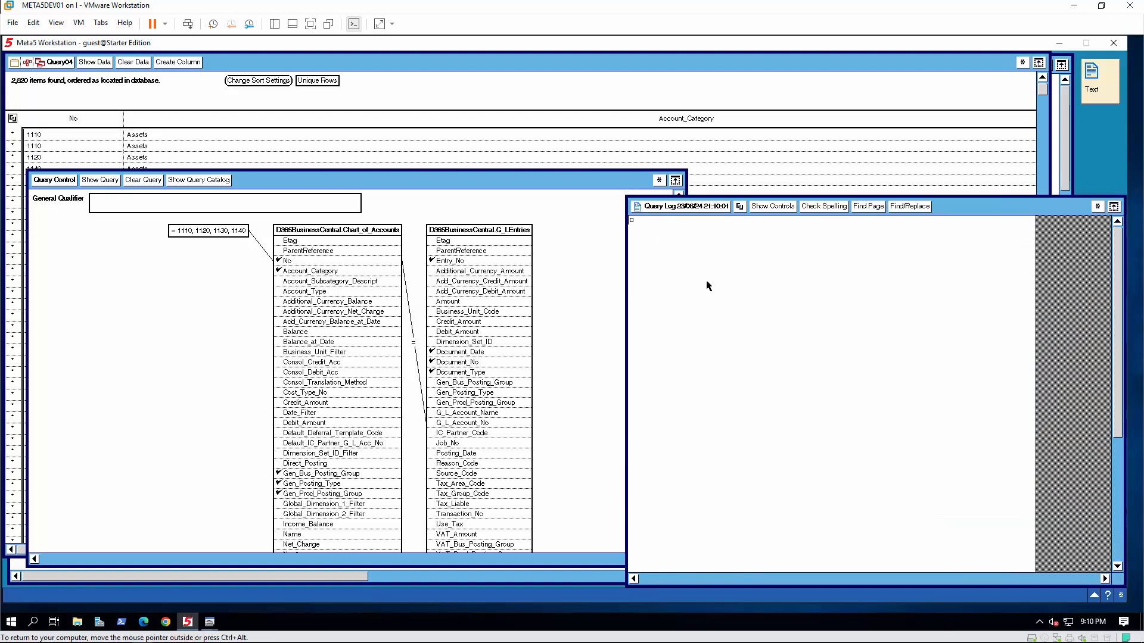
pyautogui.click(94, 63)
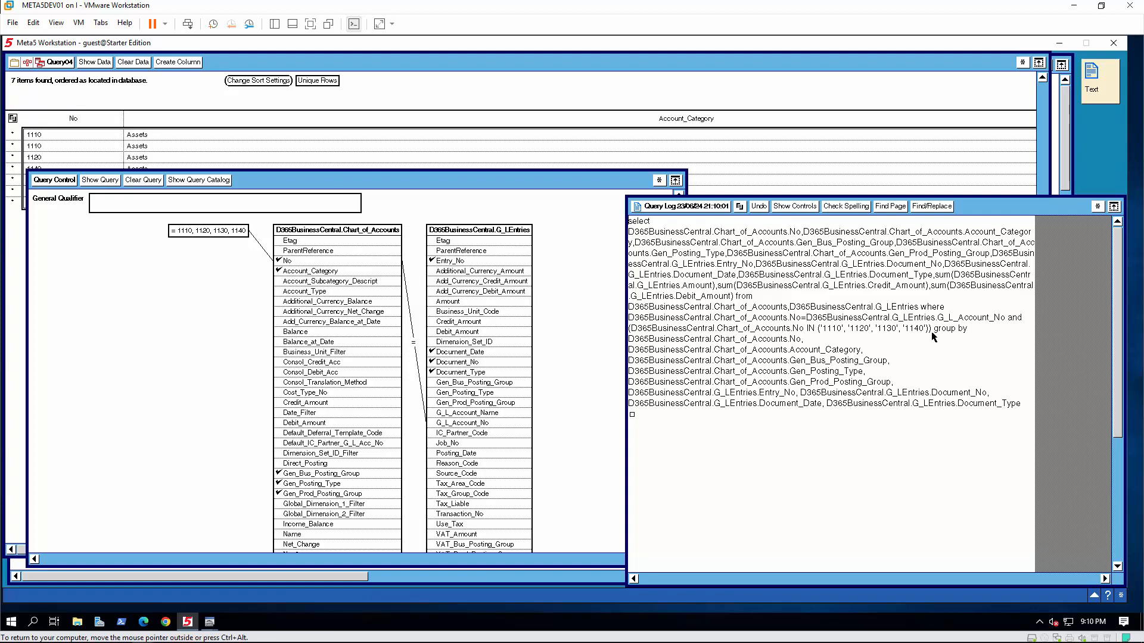
# Step: Highlight the IN condition on Chart_of_Accounts.No in the captured SQL, then close the open log and query windows
pyautogui.moveTo(933, 329); pyautogui.dragTo(617, 334)
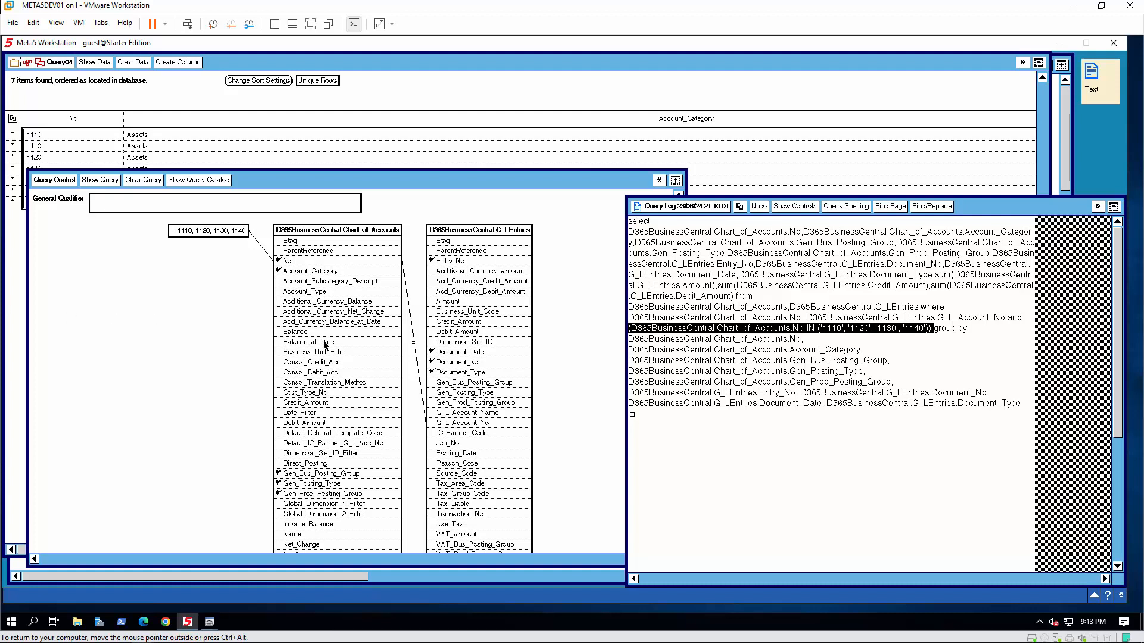
pyautogui.click(1121, 595)
pyautogui.click(1071, 585)
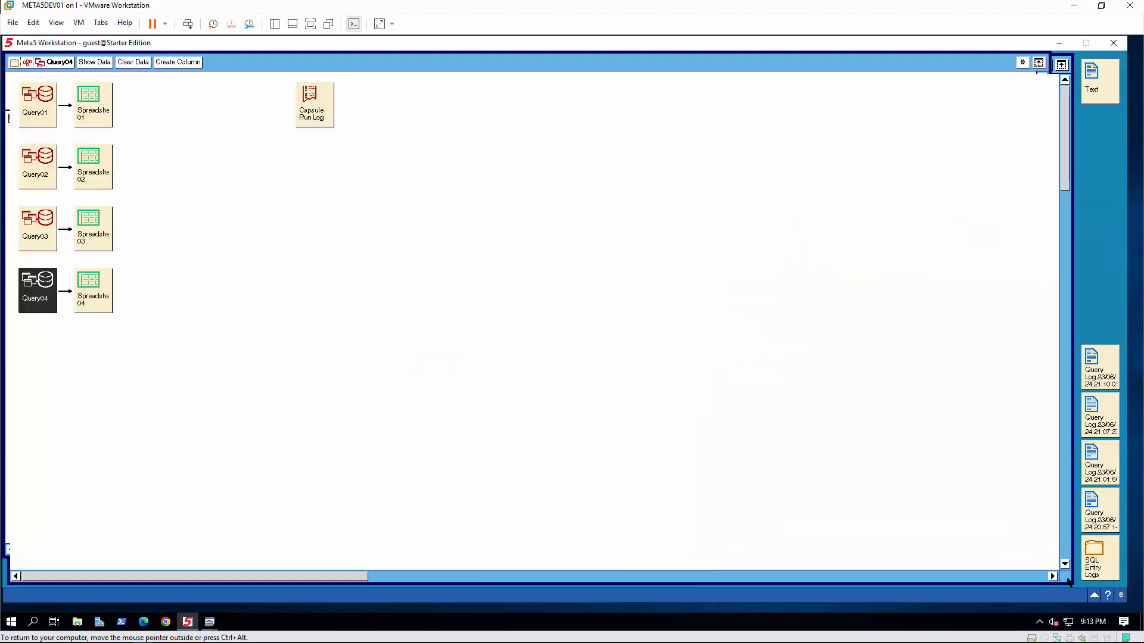